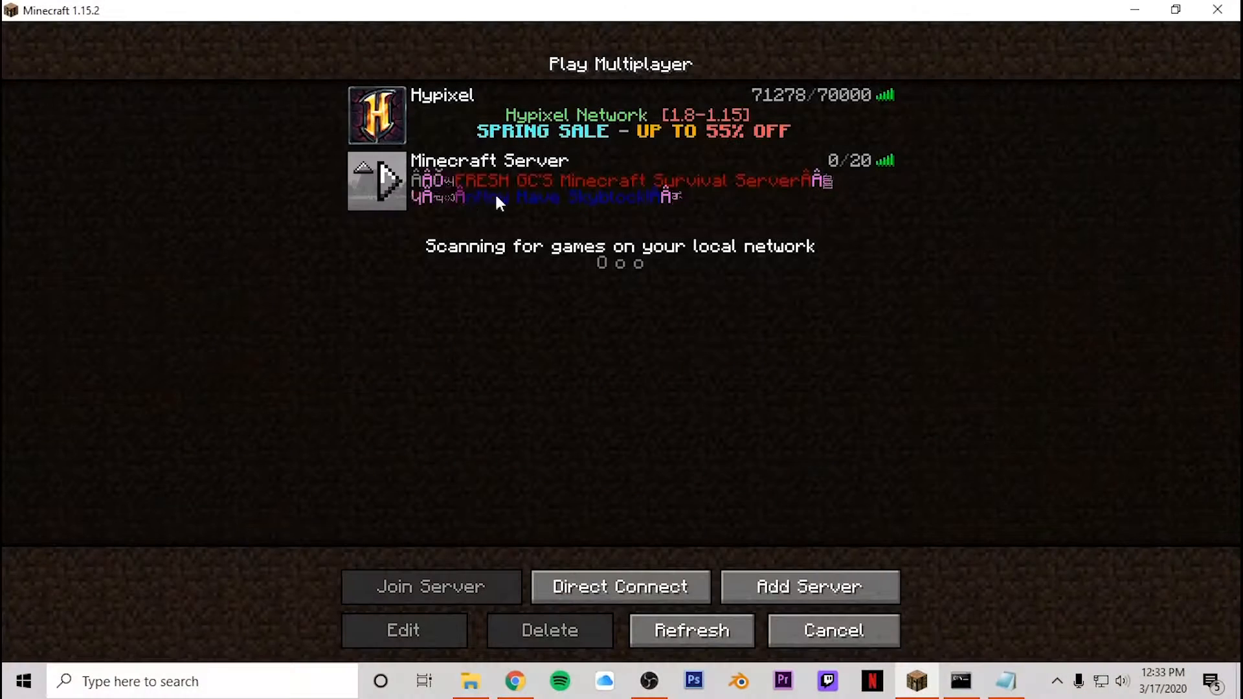
# - Leave the multiplayer server list and quit Minecraft from the title screen
pyautogui.click(487, 170)
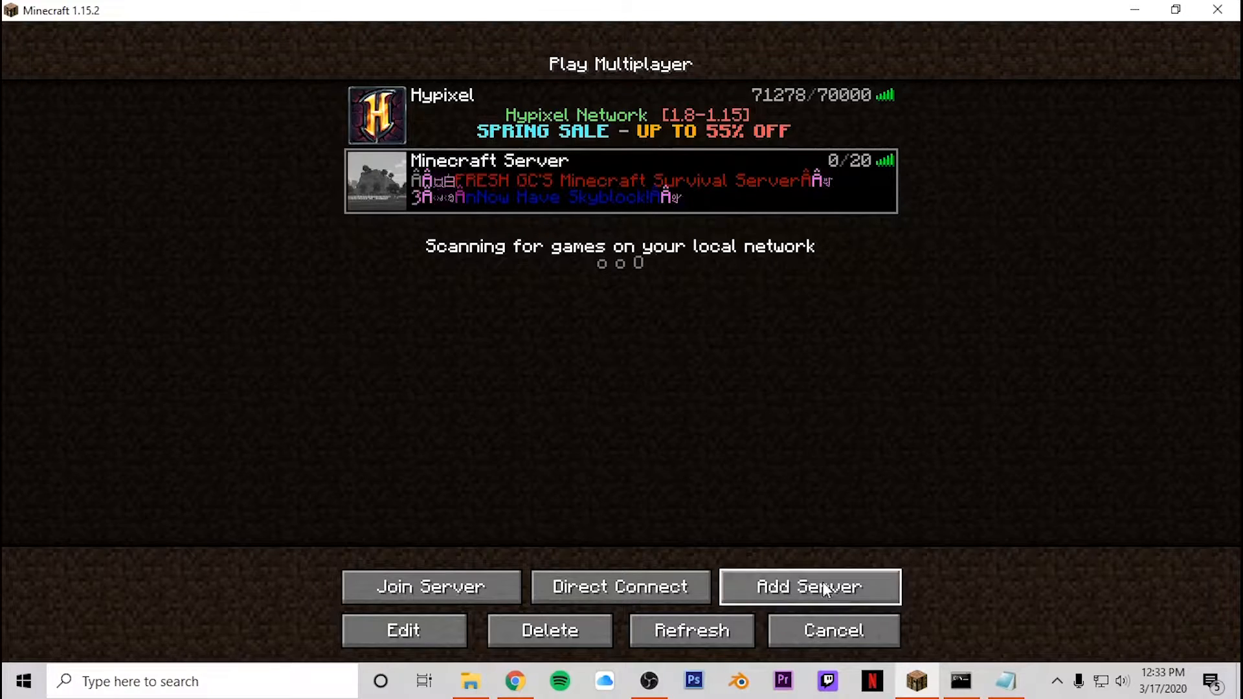
pyautogui.click(823, 633)
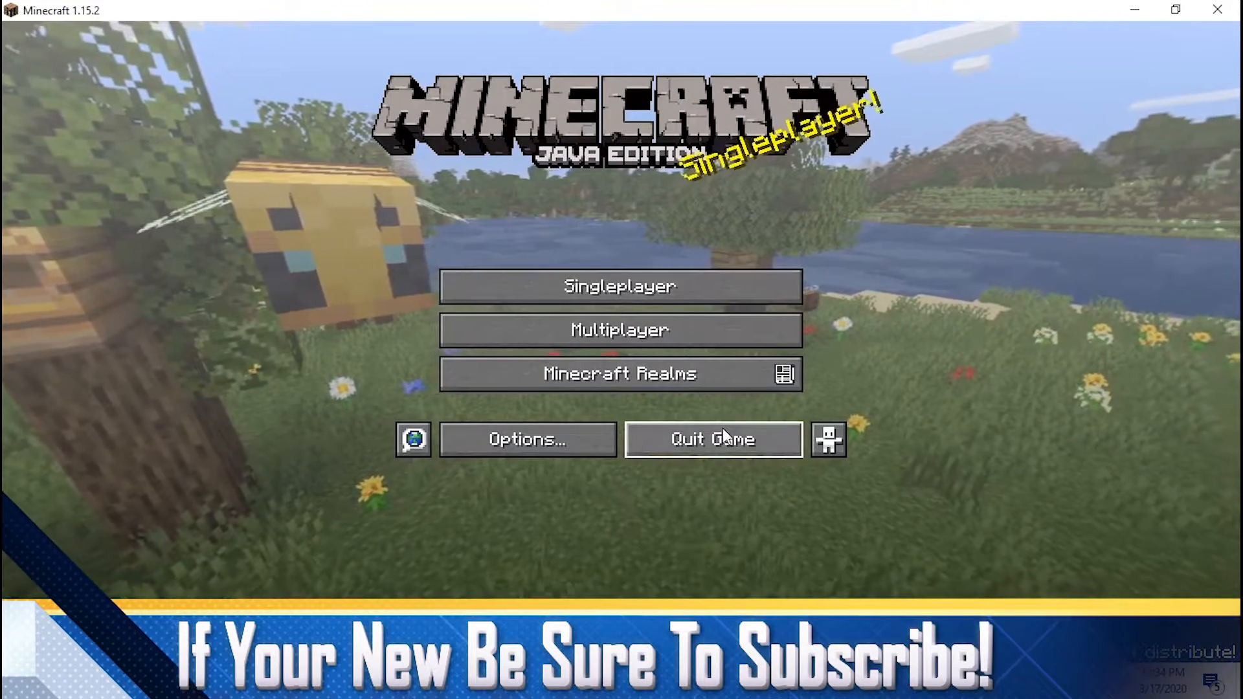
pyautogui.click(716, 437)
# - Stop the running Minecraft server with the stop command in its console and close the console window
pyautogui.click(609, 683)
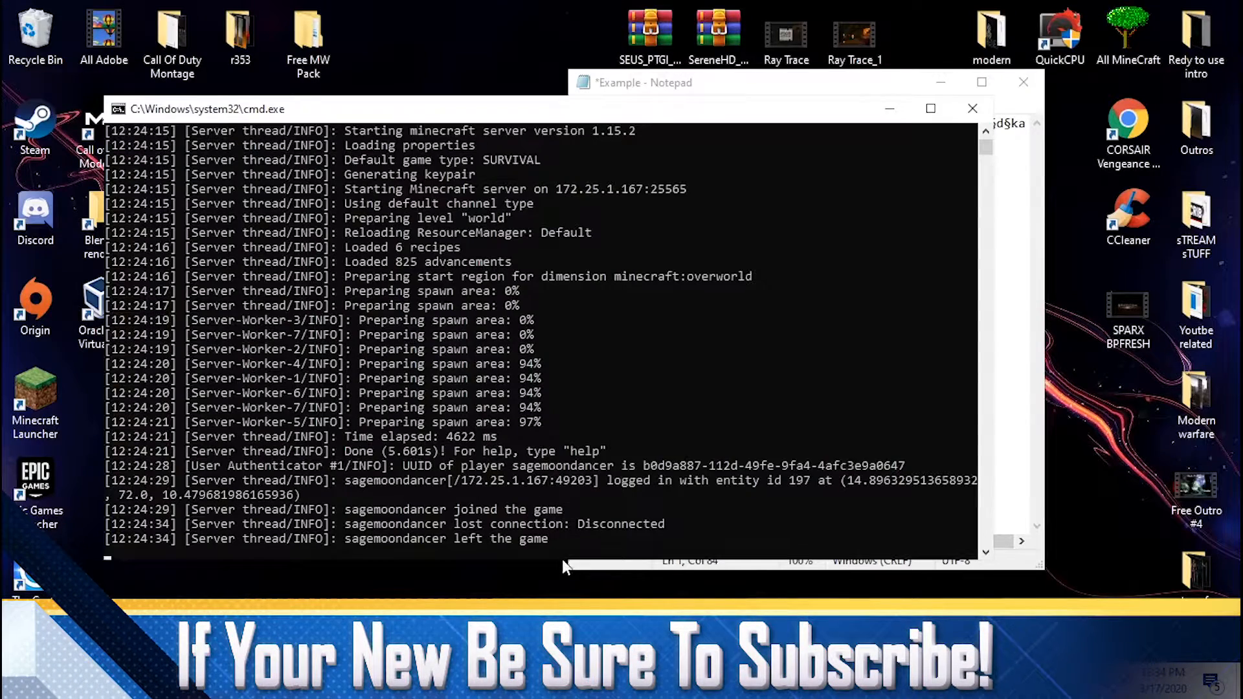
pyautogui.write('stop')
pyautogui.press('Return')
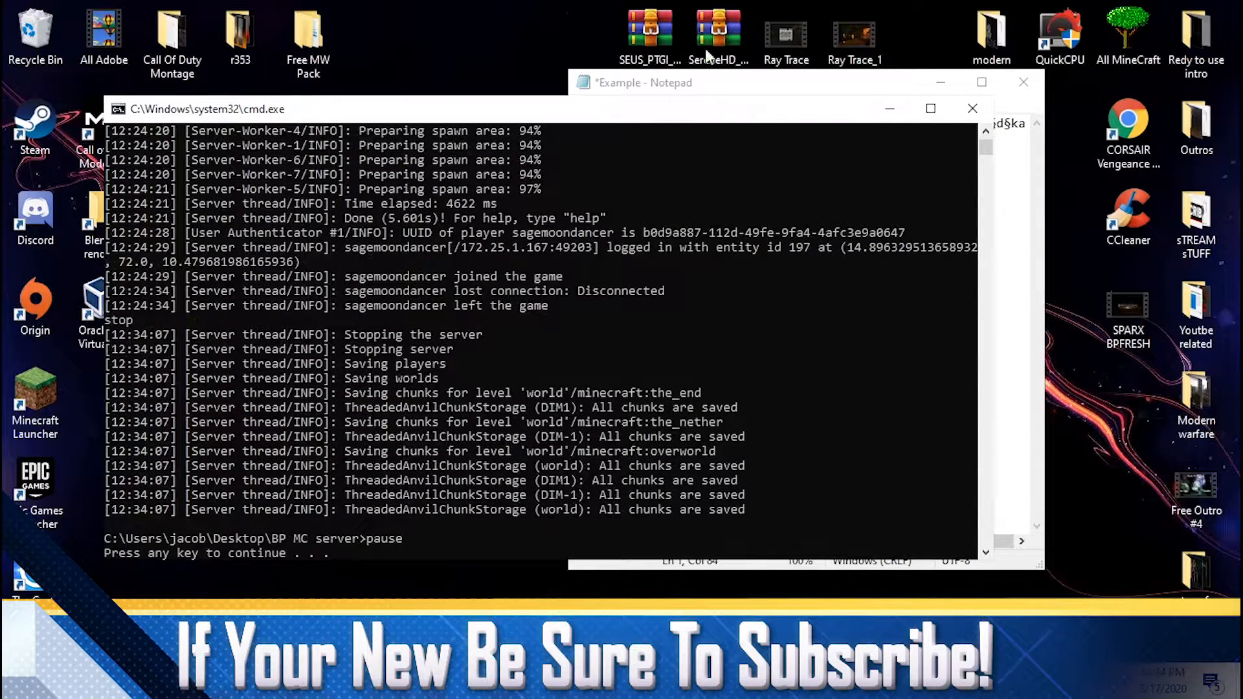
pyautogui.press('Return')
pyautogui.moveTo(882, 543); pyautogui.dragTo(736, 547)
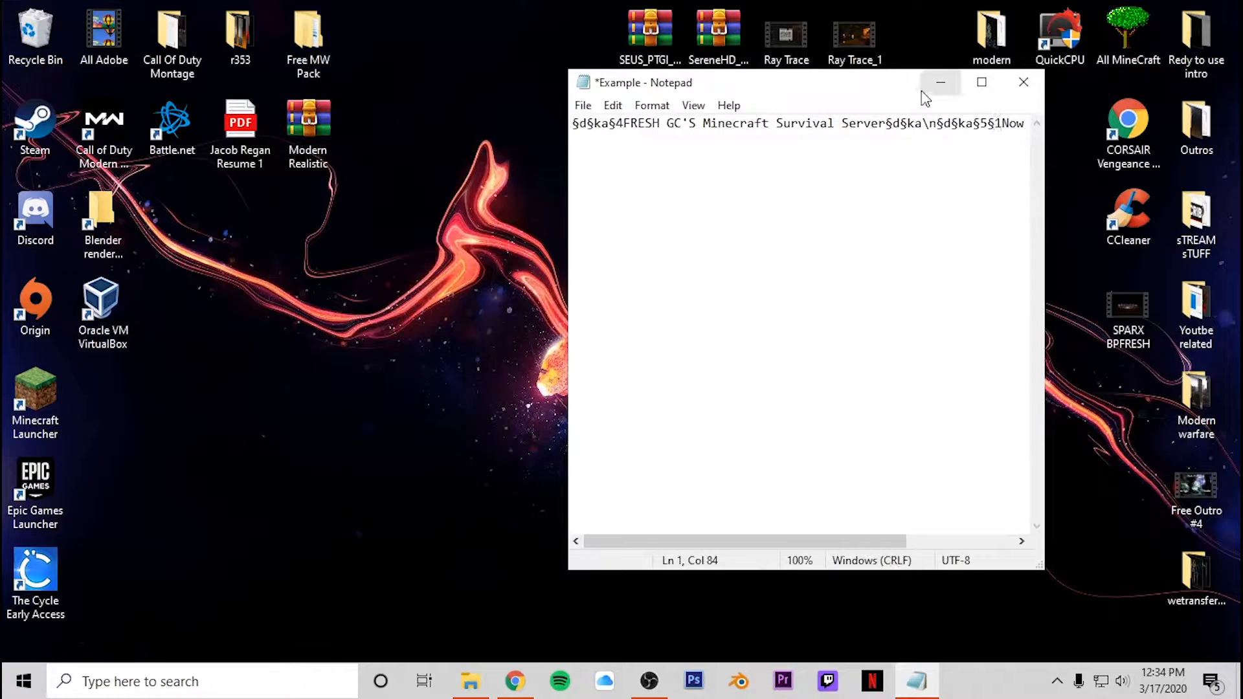
# - Put the Example note away and open the server PROPERTIES file from the BP MC server folder in Notepad
pyautogui.click(937, 84)
pyautogui.click(650, 214)
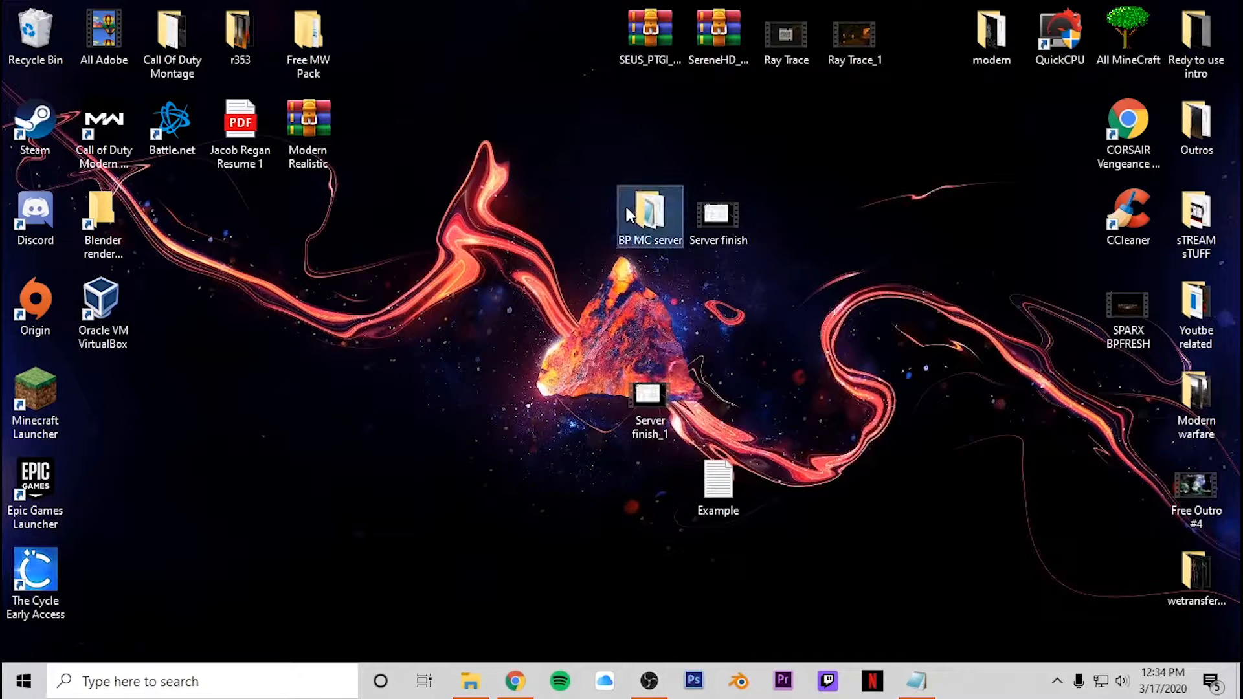
pyautogui.click(473, 681)
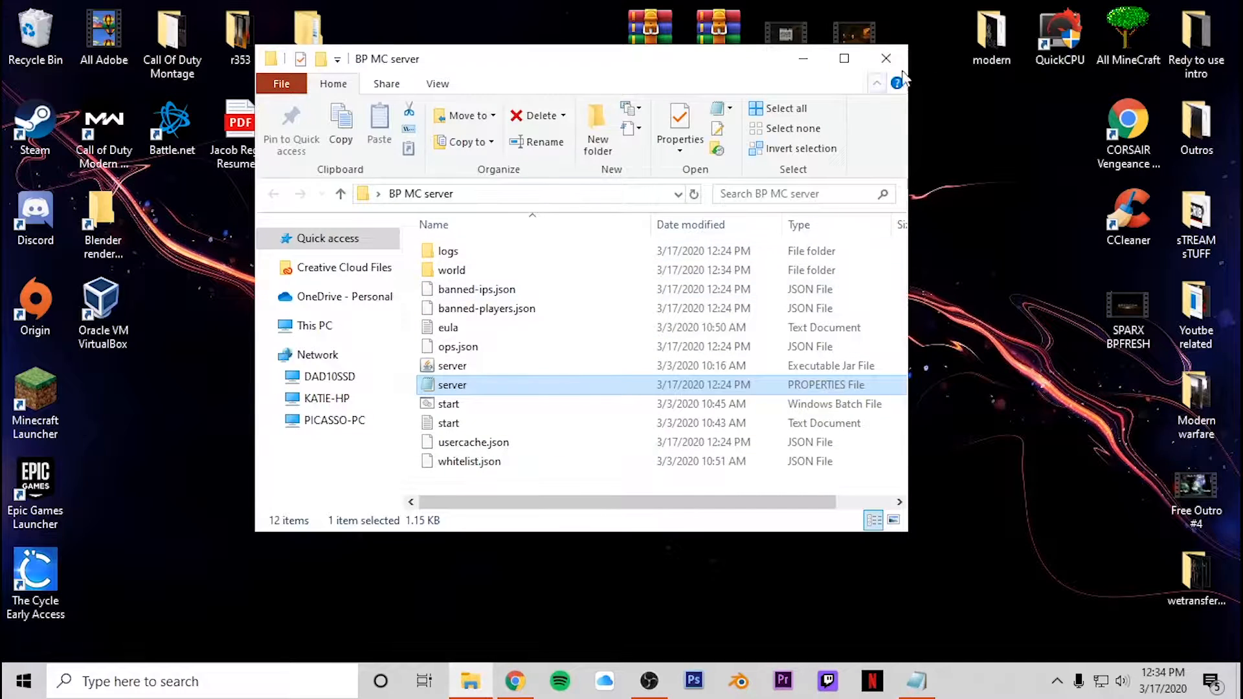
pyautogui.click(877, 83)
pyautogui.click(886, 58)
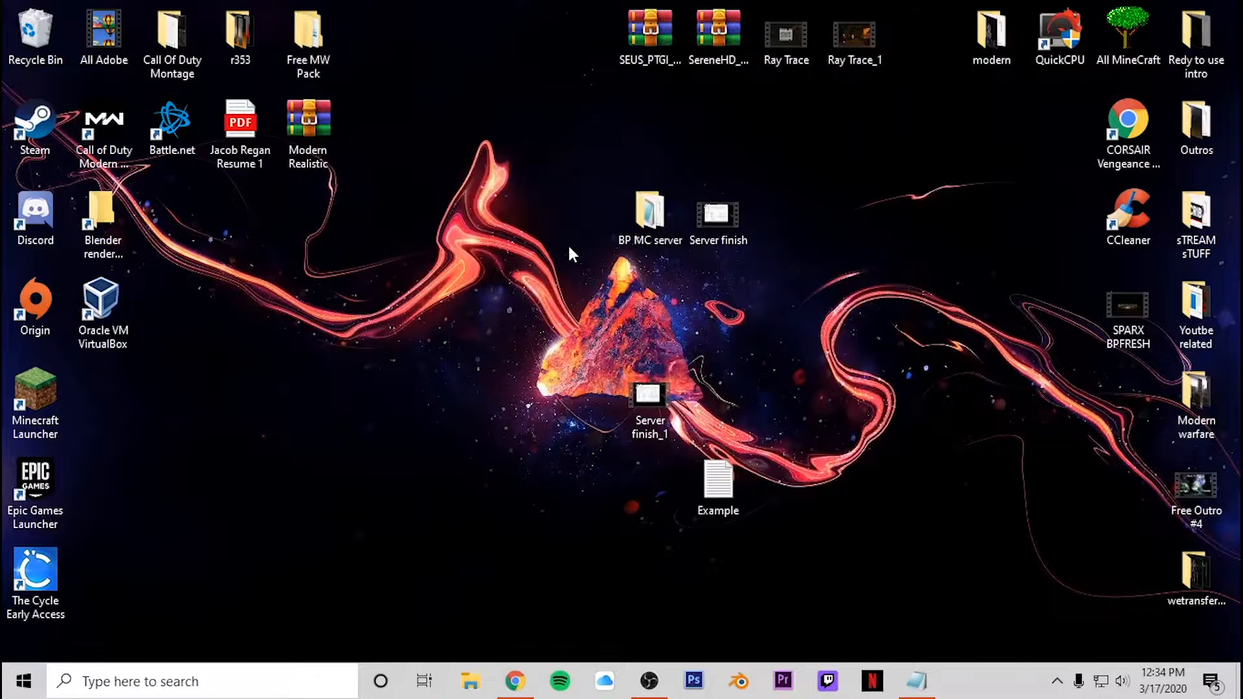
pyautogui.doubleClick(627, 215)
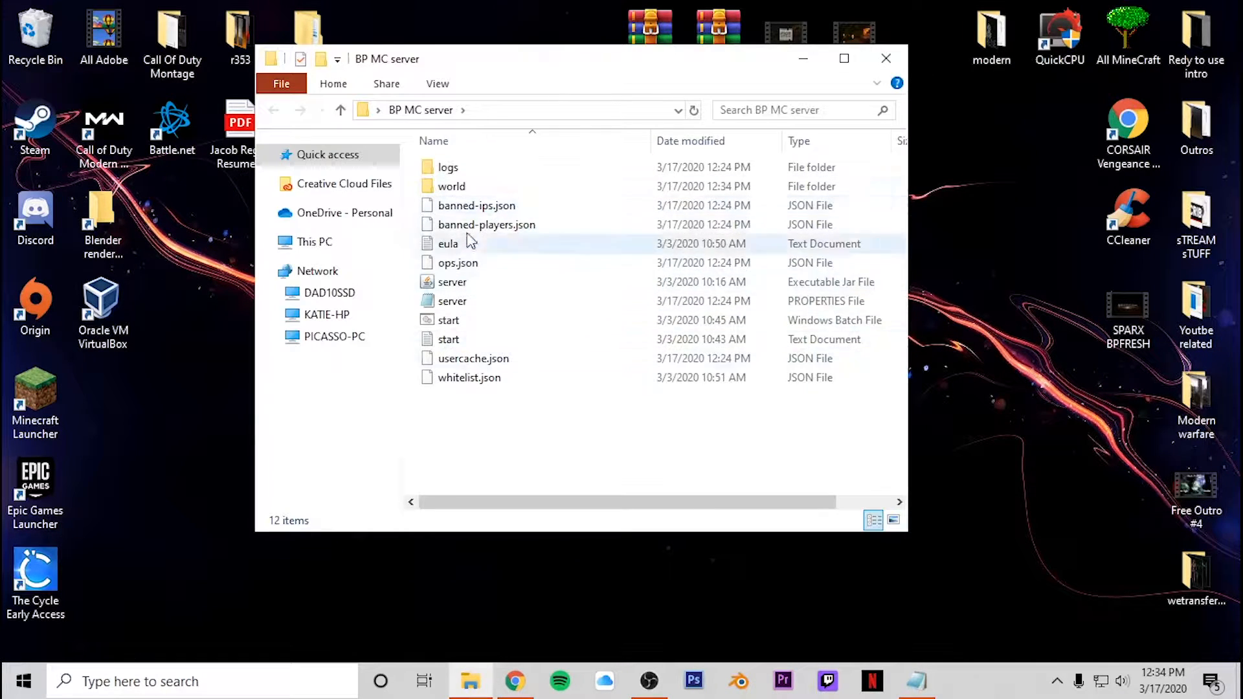
pyautogui.doubleClick(468, 301)
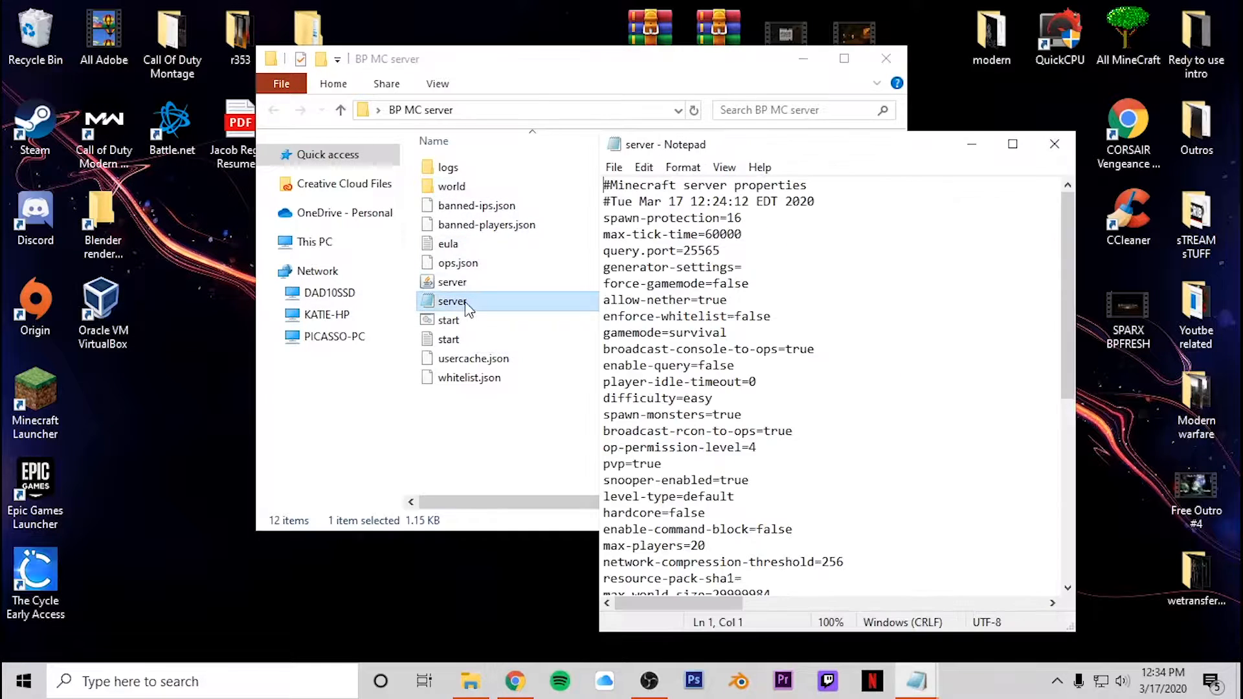
# - Maximize the server properties file and delete everything after "motd=" on its last line
pyautogui.scroll(-7, 707, 389)
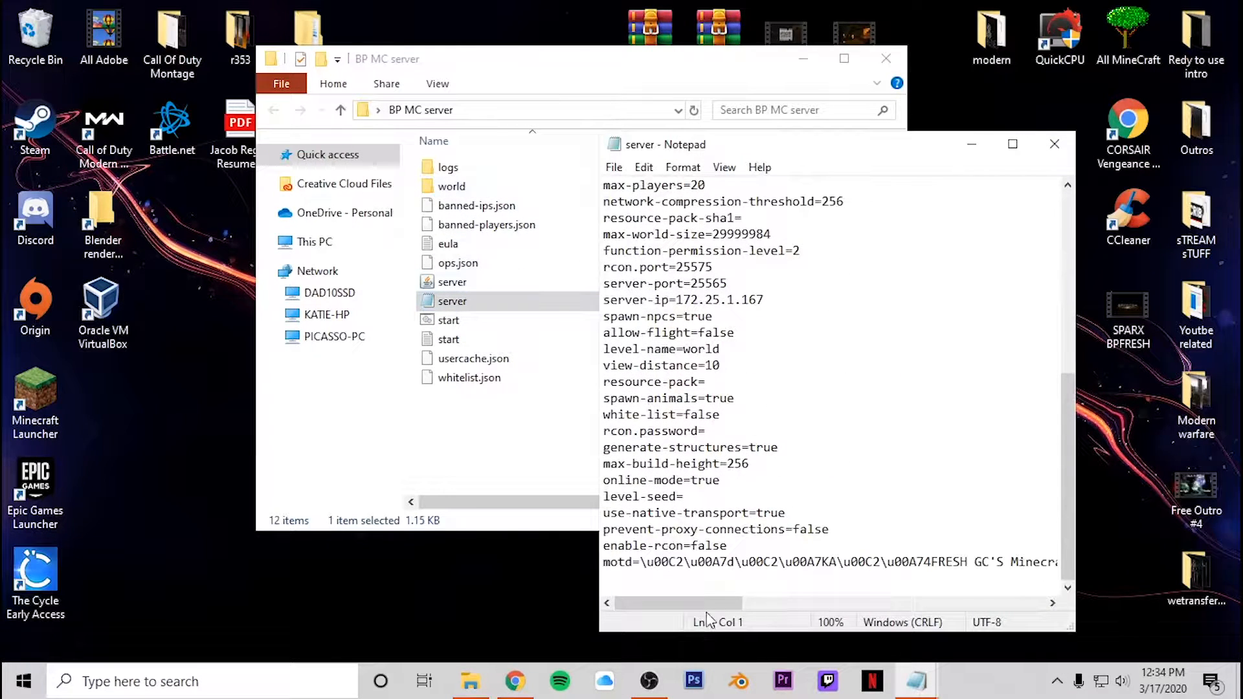
pyautogui.moveTo(691, 605)
pyautogui.mouseDown()
pyautogui.moveTo(807, 604)
pyautogui.moveTo(858, 620)
pyautogui.moveTo(1019, 613)
pyautogui.moveTo(677, 599)
pyautogui.mouseUp()
pyautogui.click(1012, 143)
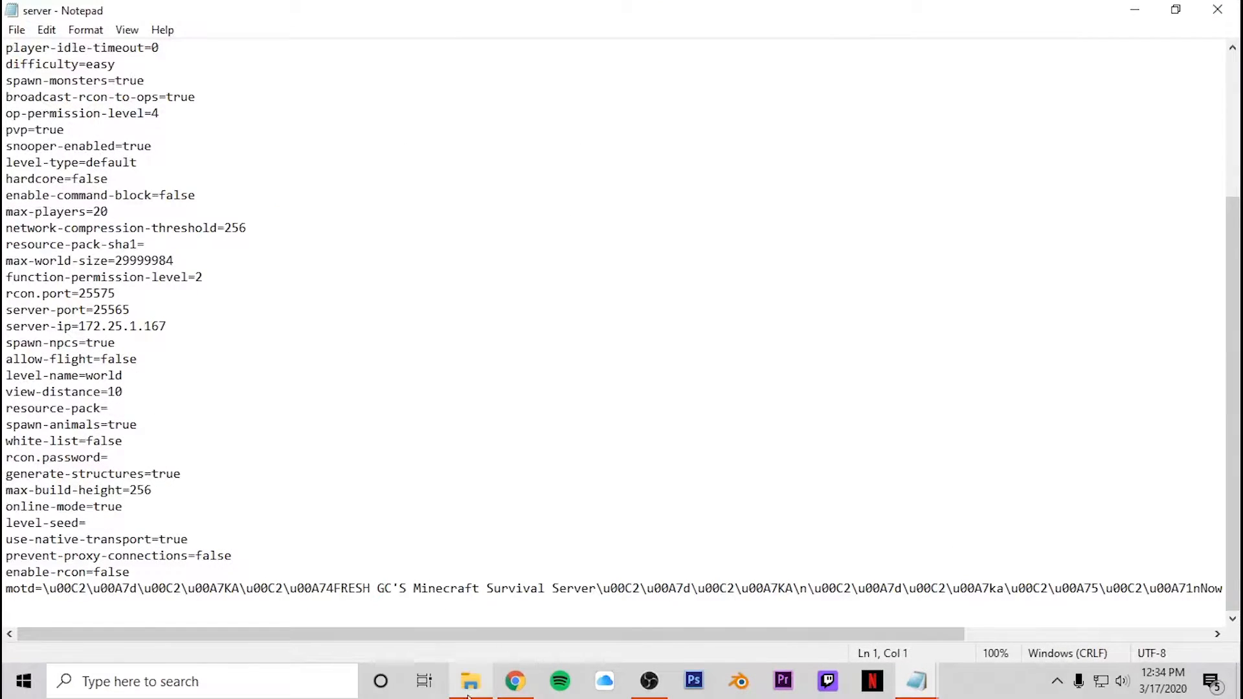
pyautogui.moveTo(509, 629); pyautogui.dragTo(827, 659)
pyautogui.moveTo(1224, 593); pyautogui.dragTo(49, 593)
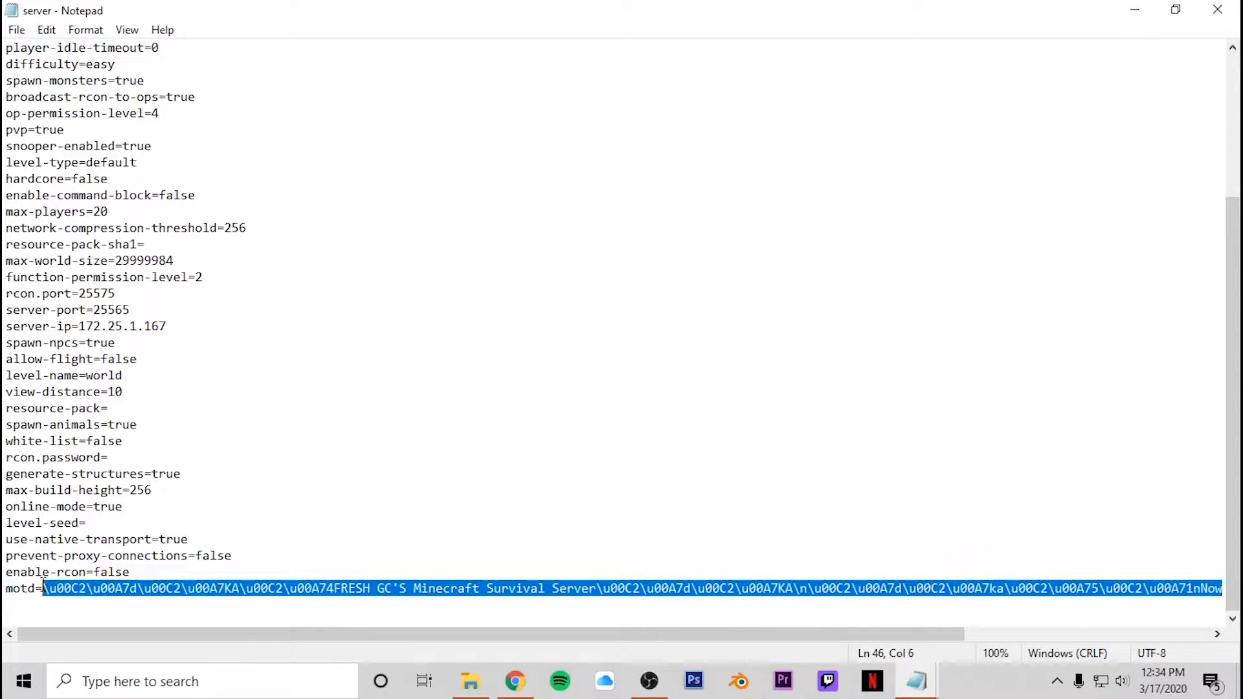
pyautogui.press('BackSpace')
# - In Chrome, examine the § symbol in the Bukkit MOTD Symbols thread and the codes in the Minecraft Server Colour Guide
pyautogui.hotkey('alt', 'Tab')
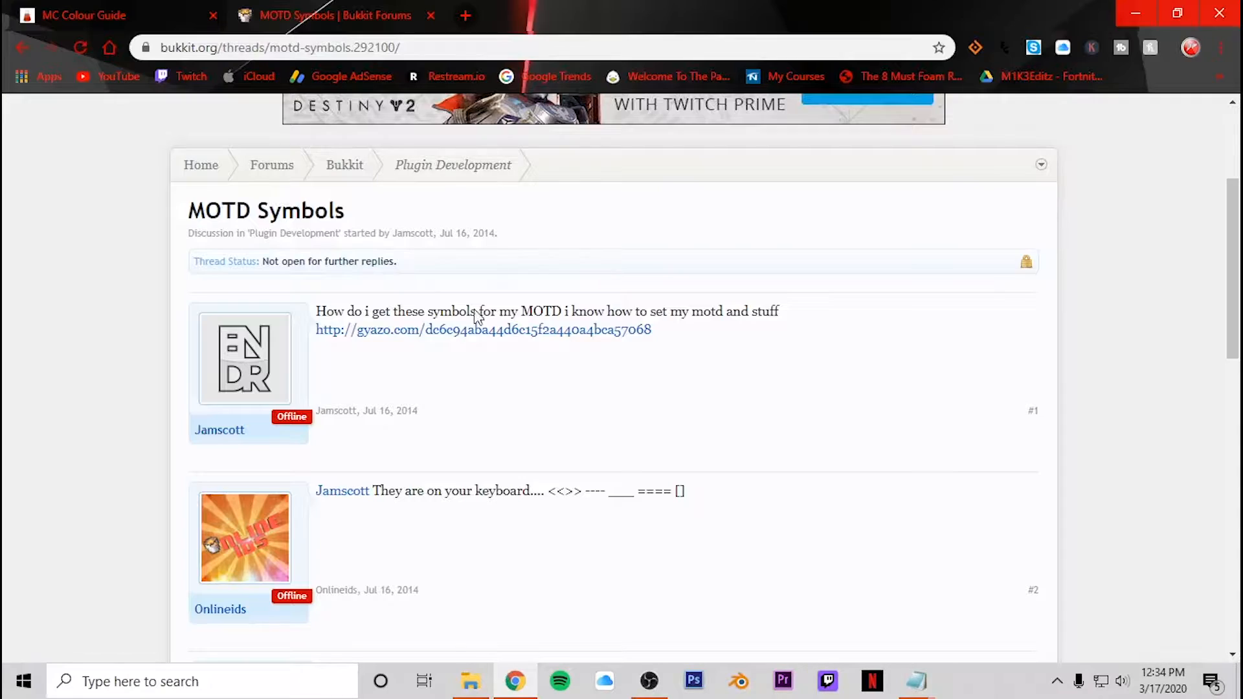
pyautogui.scroll(-10, 406, 370)
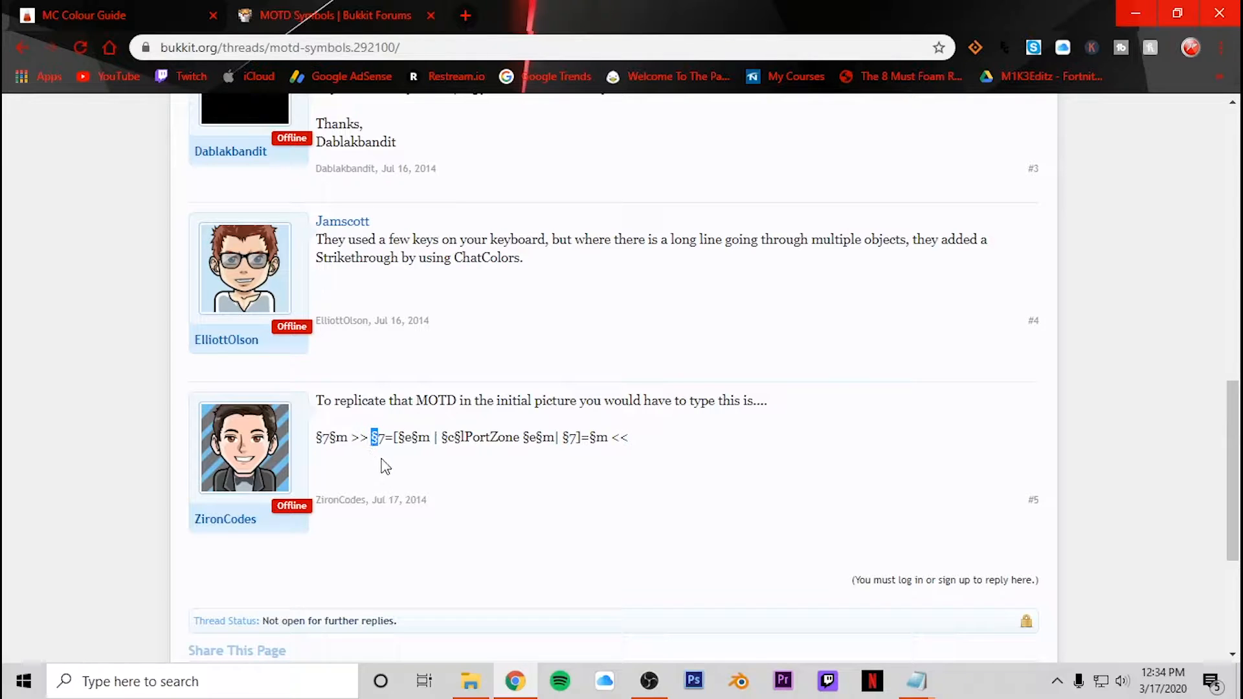
pyautogui.click(388, 462)
pyautogui.click(40, 9)
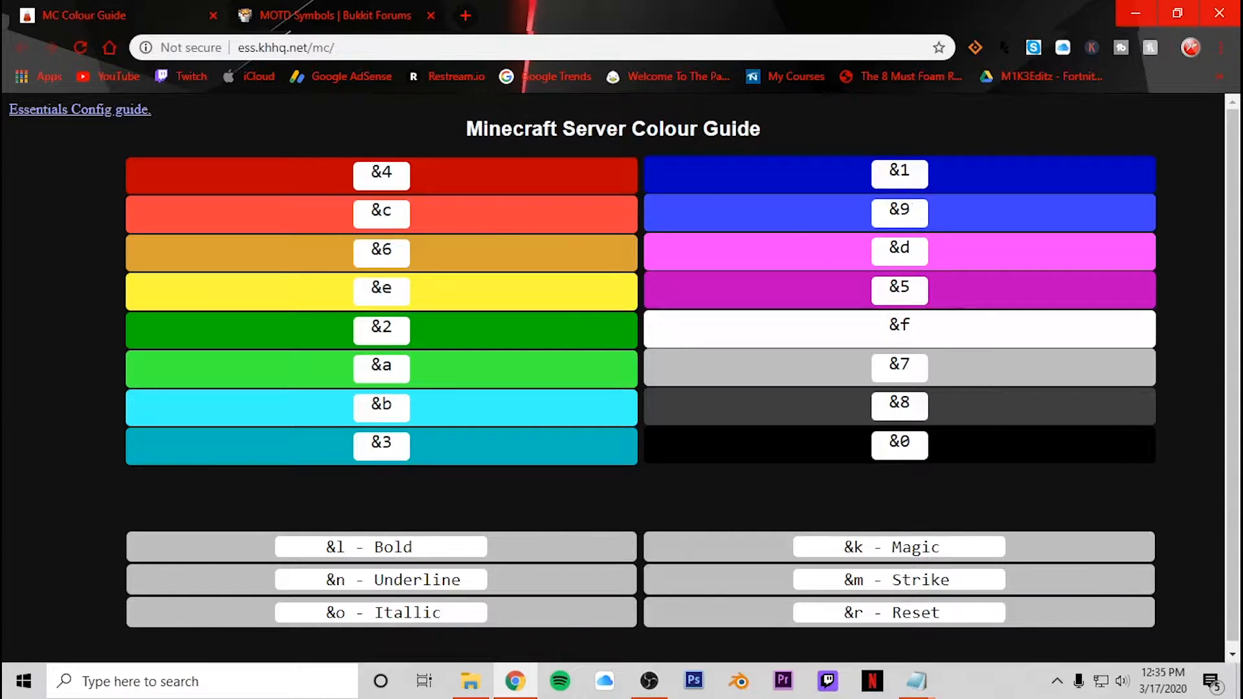
pyautogui.click(304, 9)
pyautogui.click(138, 9)
pyautogui.click(1135, 13)
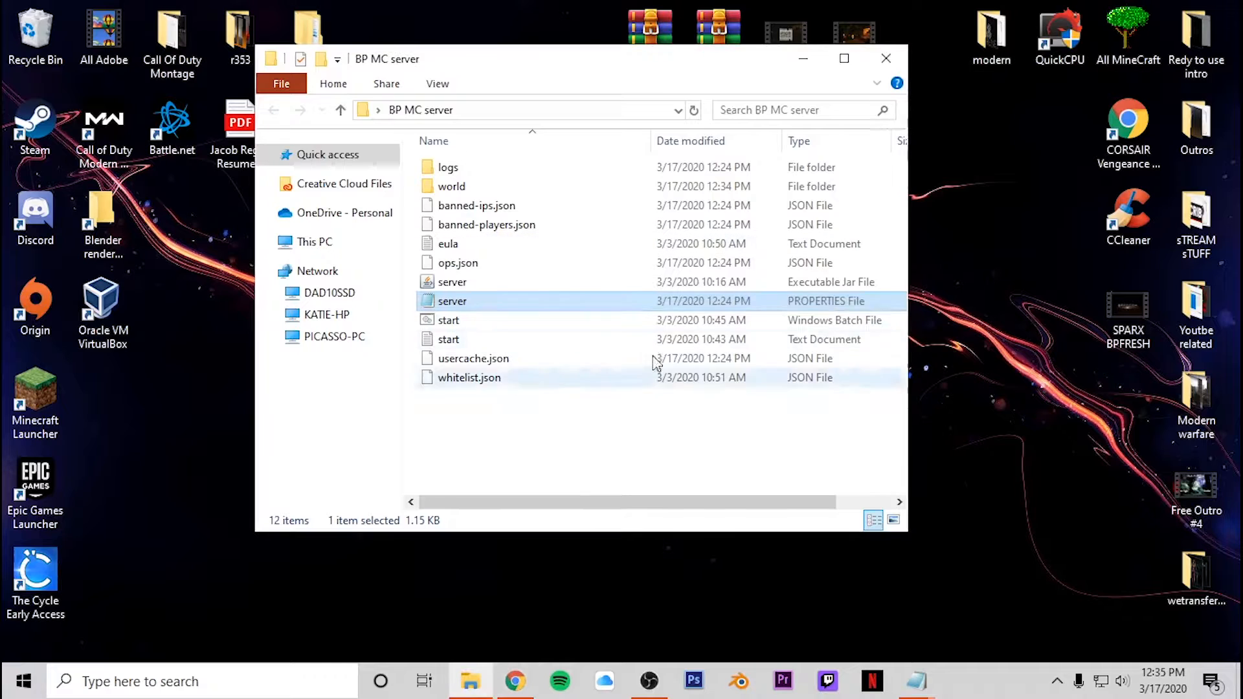
# - Check the emptied motd line in the server properties file, then bring up the Example note
pyautogui.moveTo(932, 674)
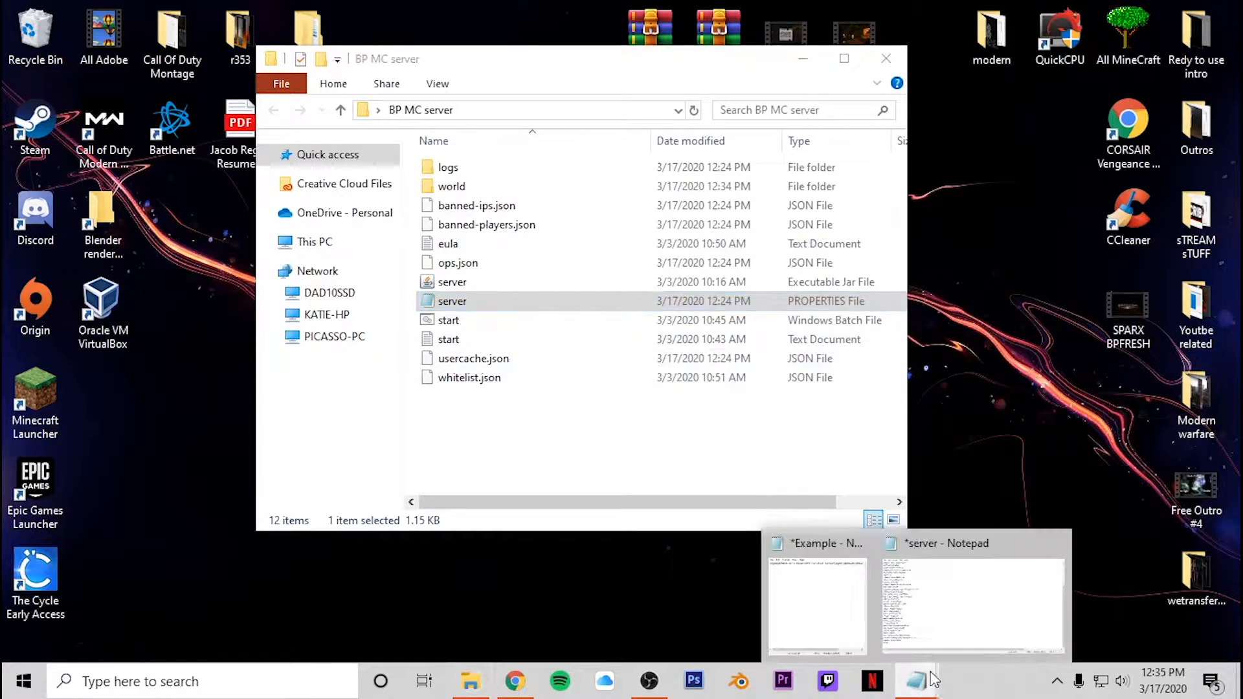
pyautogui.click(950, 601)
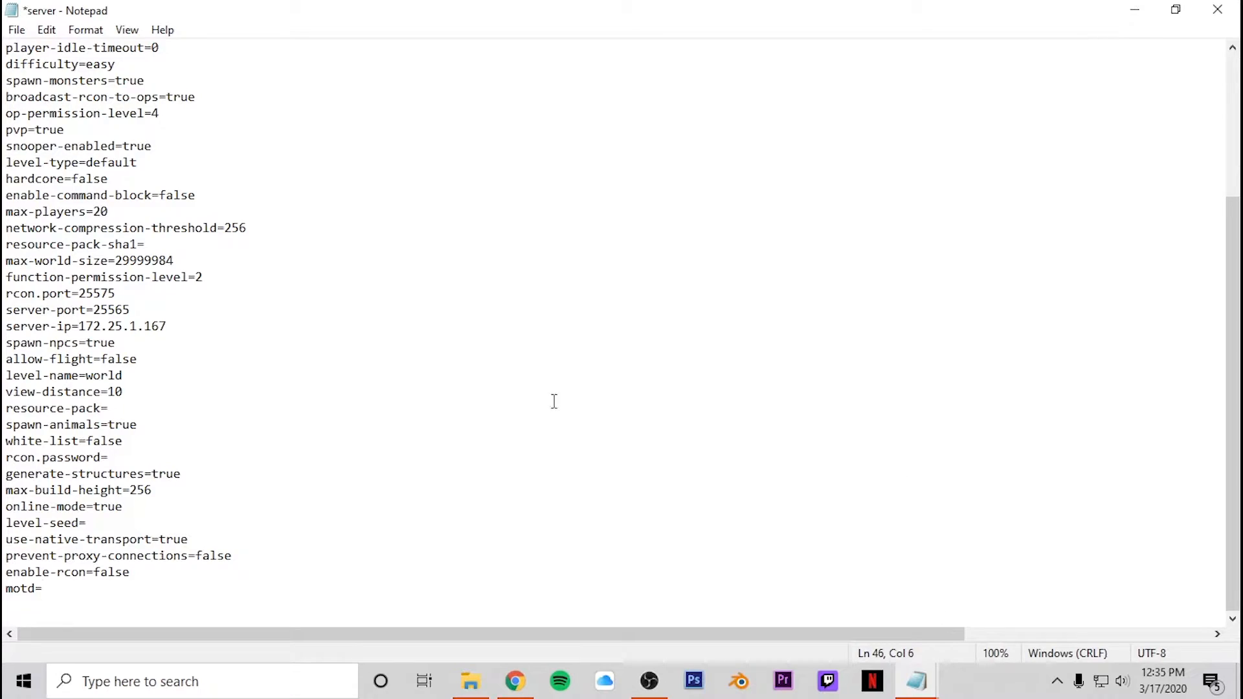
pyautogui.click(1135, 10)
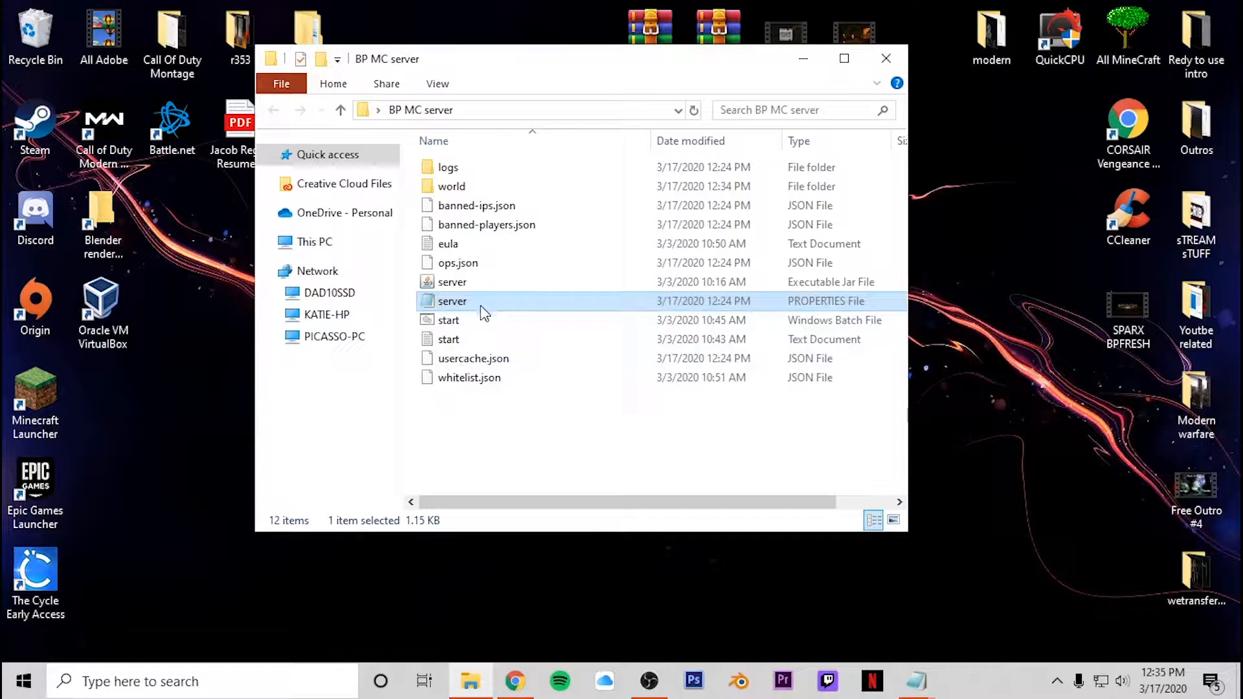
pyautogui.press('F2')
pyautogui.moveTo(916, 681)
pyautogui.click(805, 602)
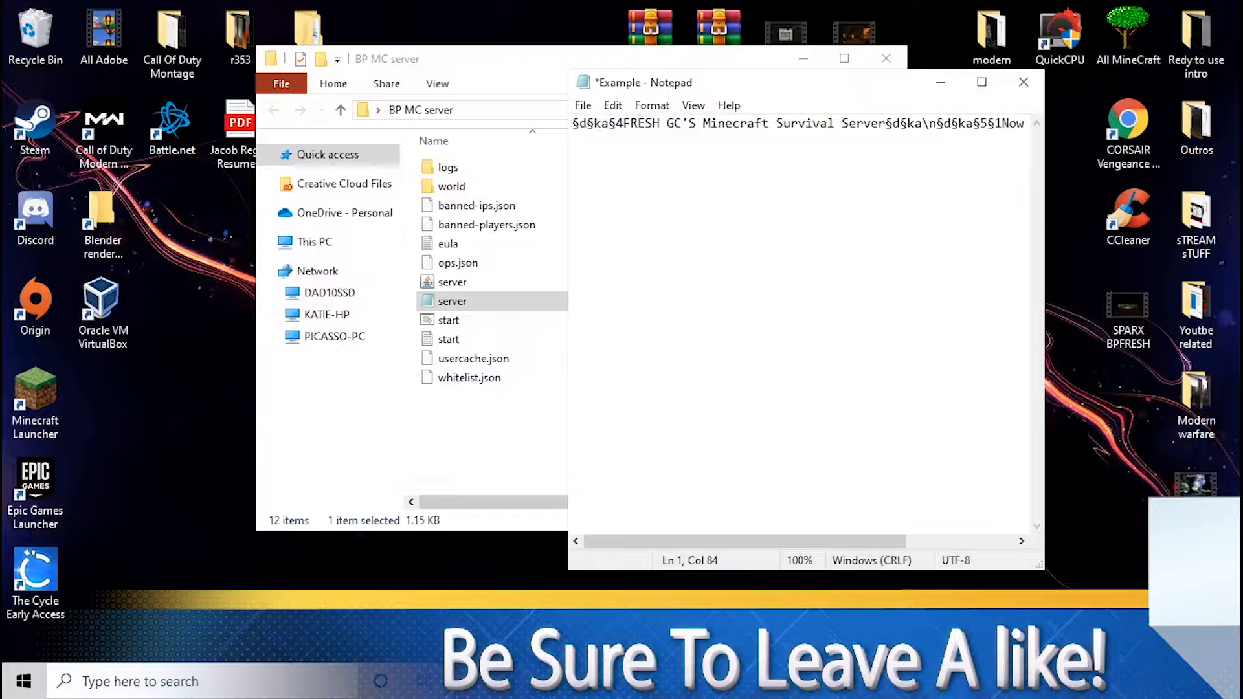
# - Highlight the &4 red code in the Minecraft Server Colour Guide and show the Example note over the page
pyautogui.click(486, 680)
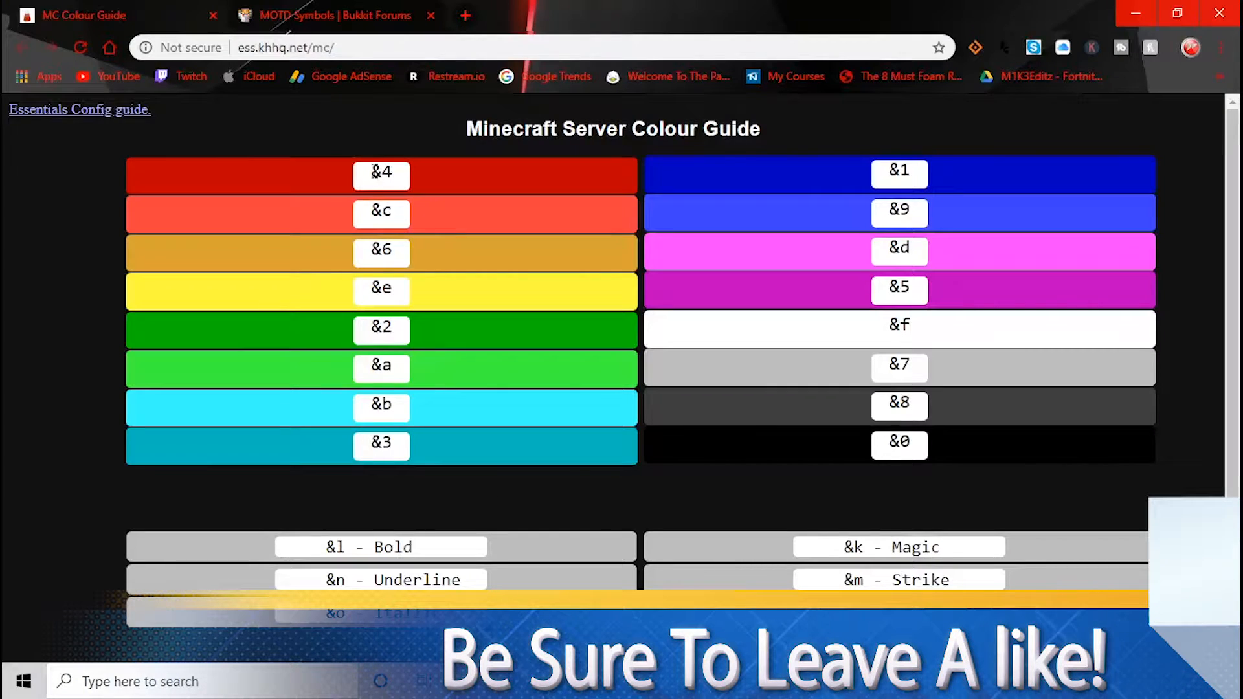
pyautogui.moveTo(395, 171); pyautogui.dragTo(370, 172)
pyautogui.click(916, 681)
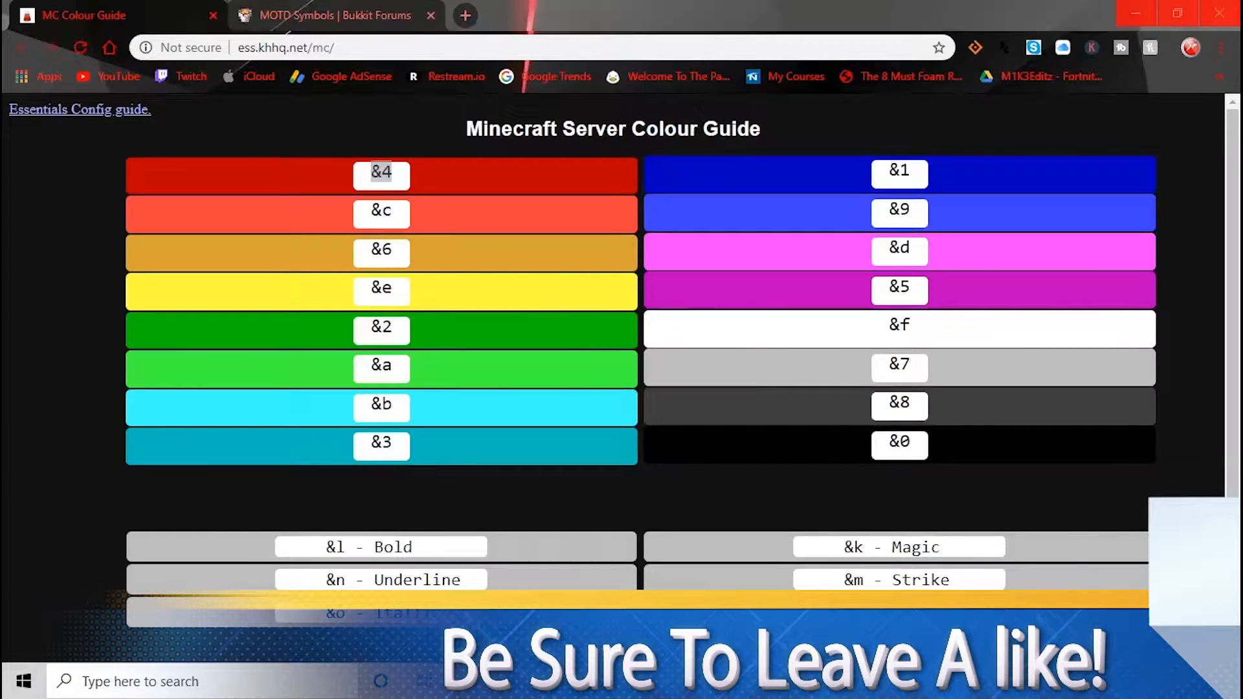
pyautogui.click(835, 583)
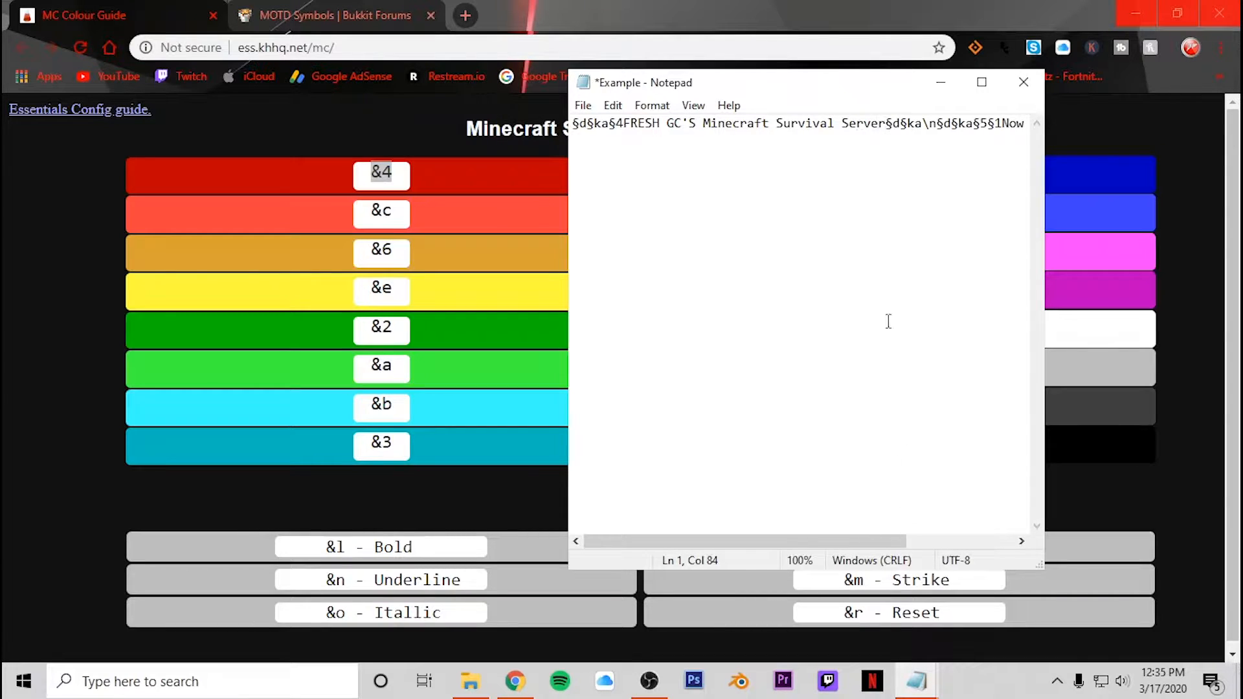
# - Examine the formatting codes throughout the Example note's message line alongside the colour guide
pyautogui.moveTo(819, 85); pyautogui.dragTo(624, 63)
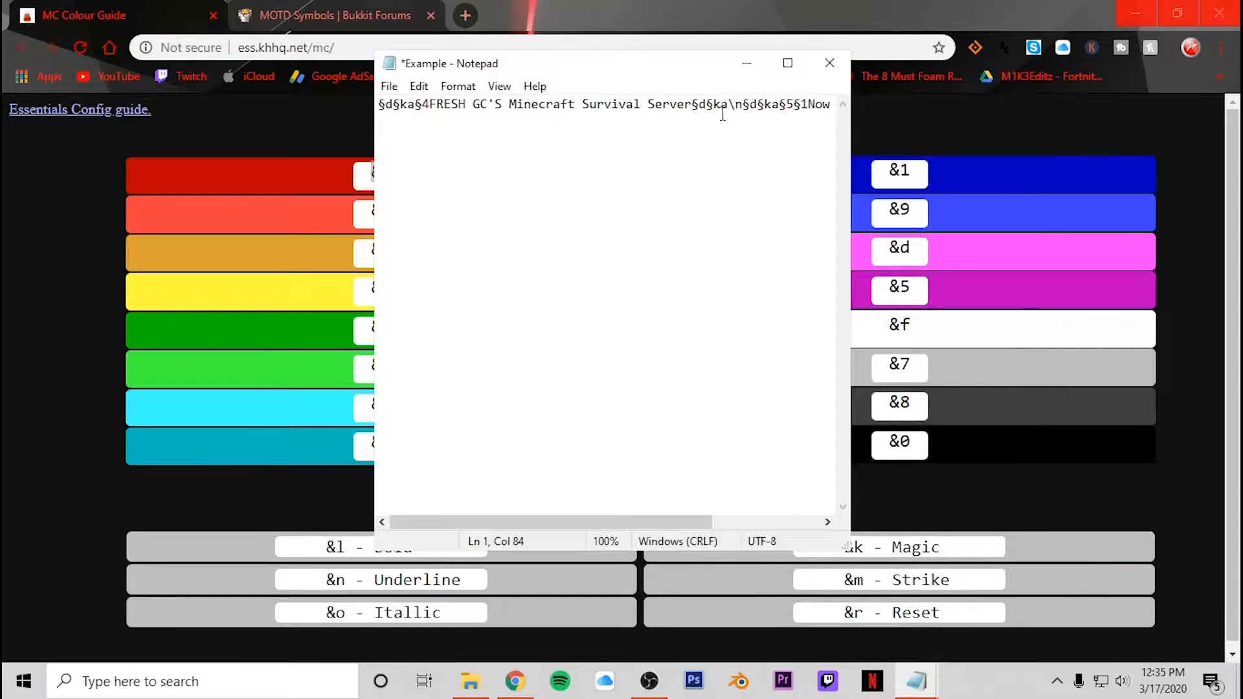
pyautogui.moveTo(619, 523); pyautogui.dragTo(728, 523)
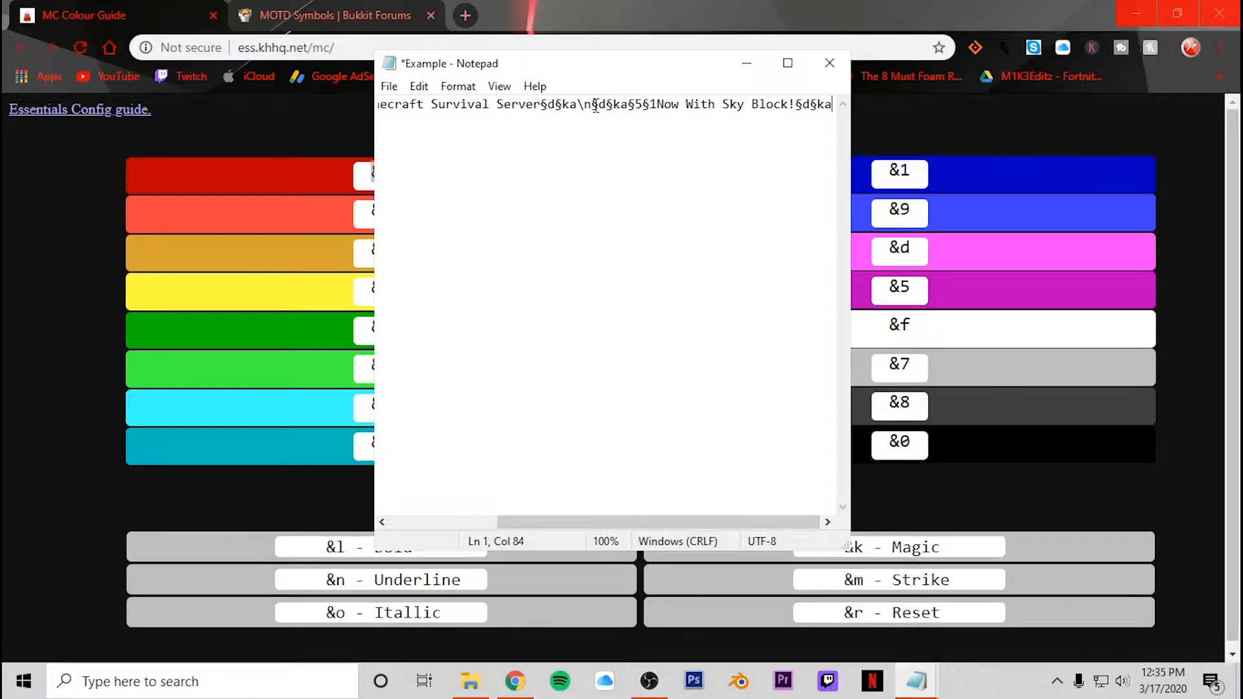
pyautogui.moveTo(595, 106)
pyautogui.mouseDown()
pyautogui.moveTo(639, 103)
pyautogui.moveTo(638, 117)
pyautogui.moveTo(604, 118)
pyautogui.mouseUp()
pyautogui.moveTo(644, 70); pyautogui.dragTo(769, 526)
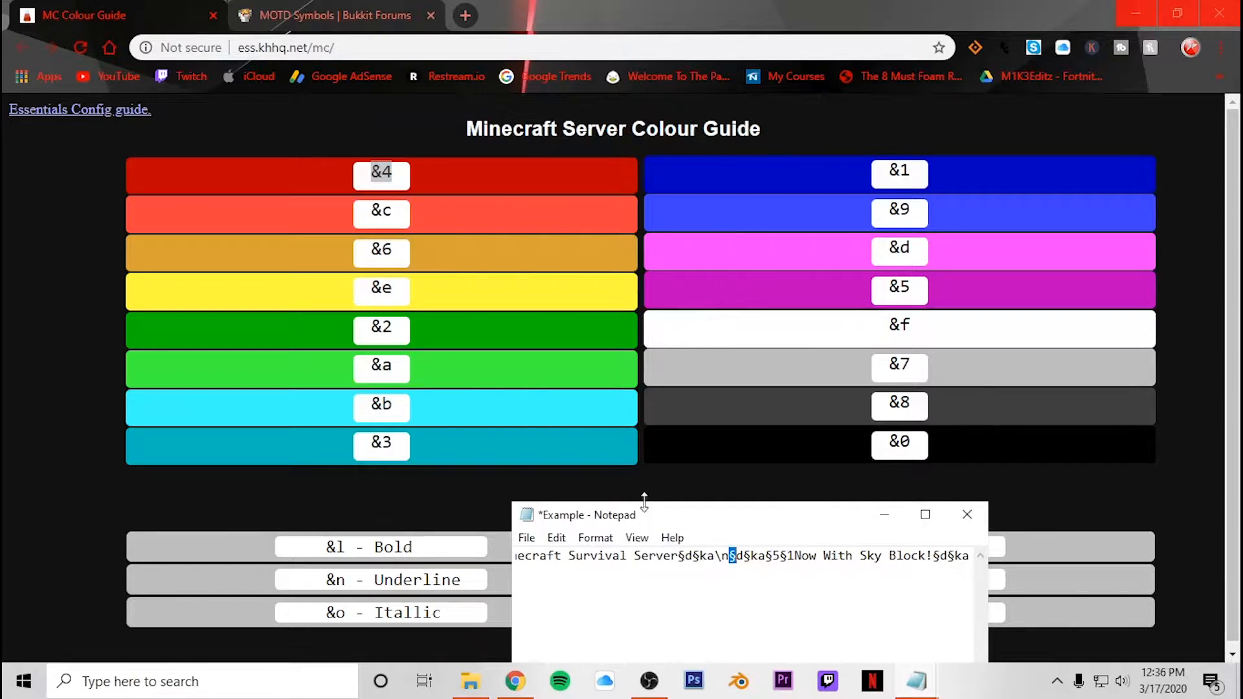
pyautogui.moveTo(653, 518); pyautogui.dragTo(707, 147)
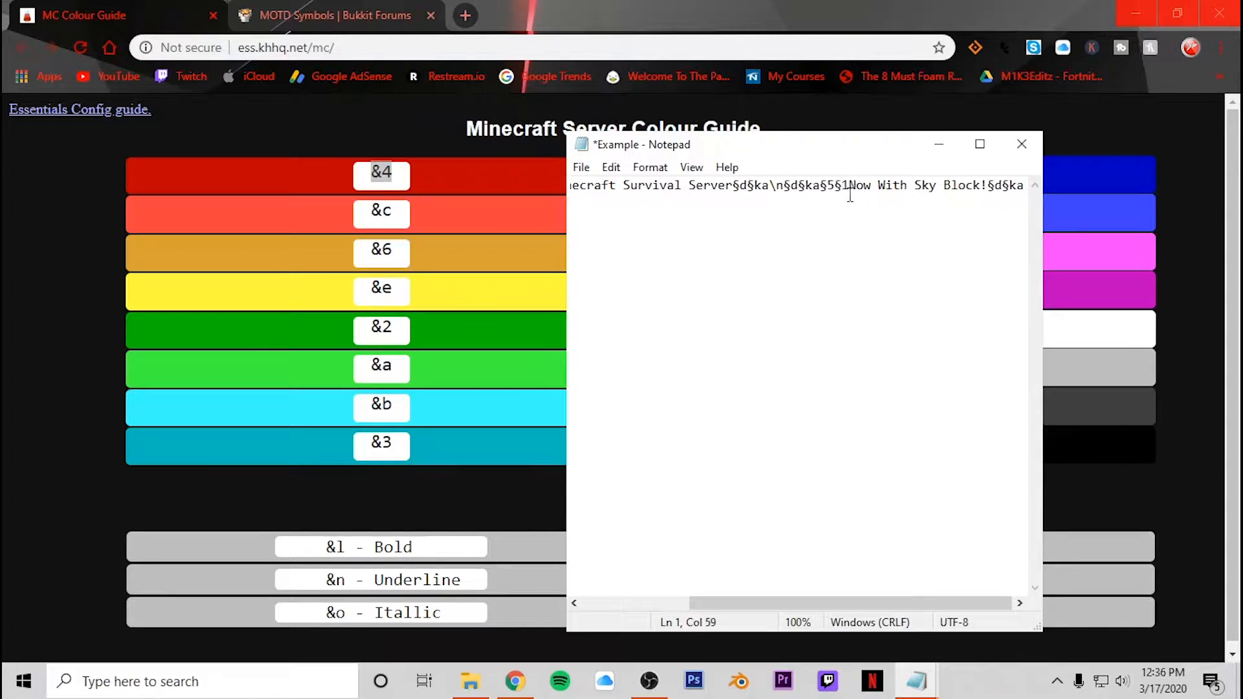
pyautogui.moveTo(886, 149); pyautogui.dragTo(795, 145)
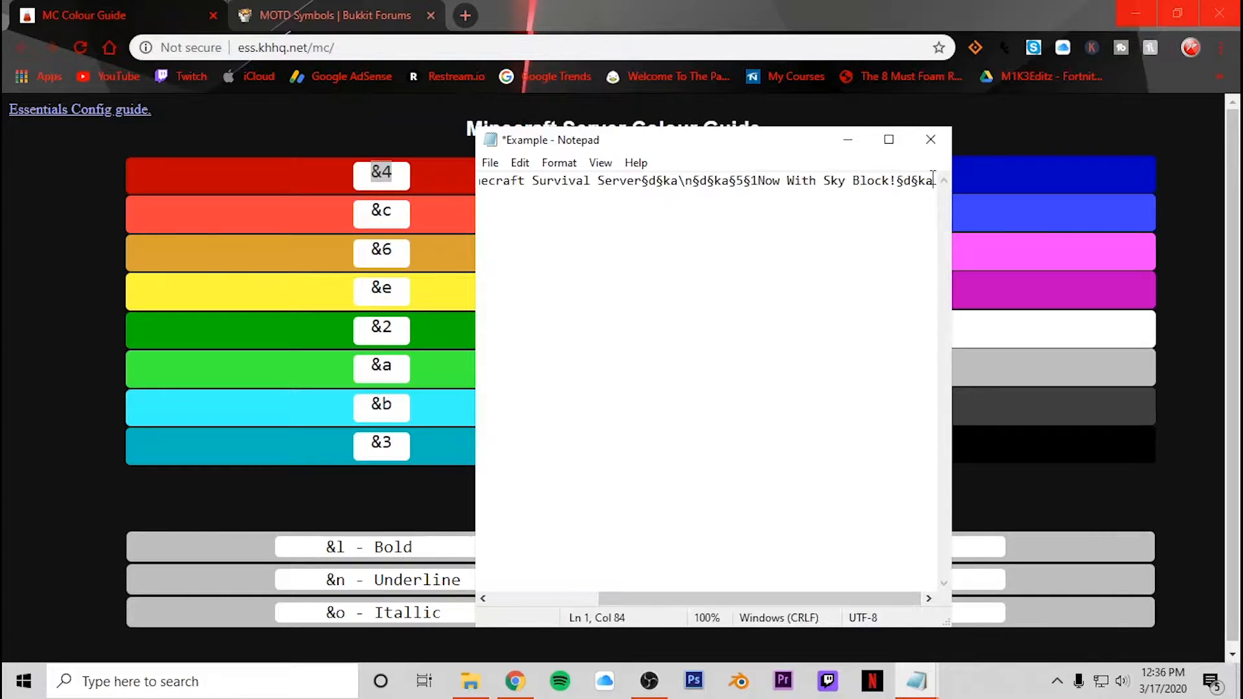
# - Copy the entire message line from the Example note and minimize the note and the browser
pyautogui.moveTo(933, 180); pyautogui.dragTo(467, 197)
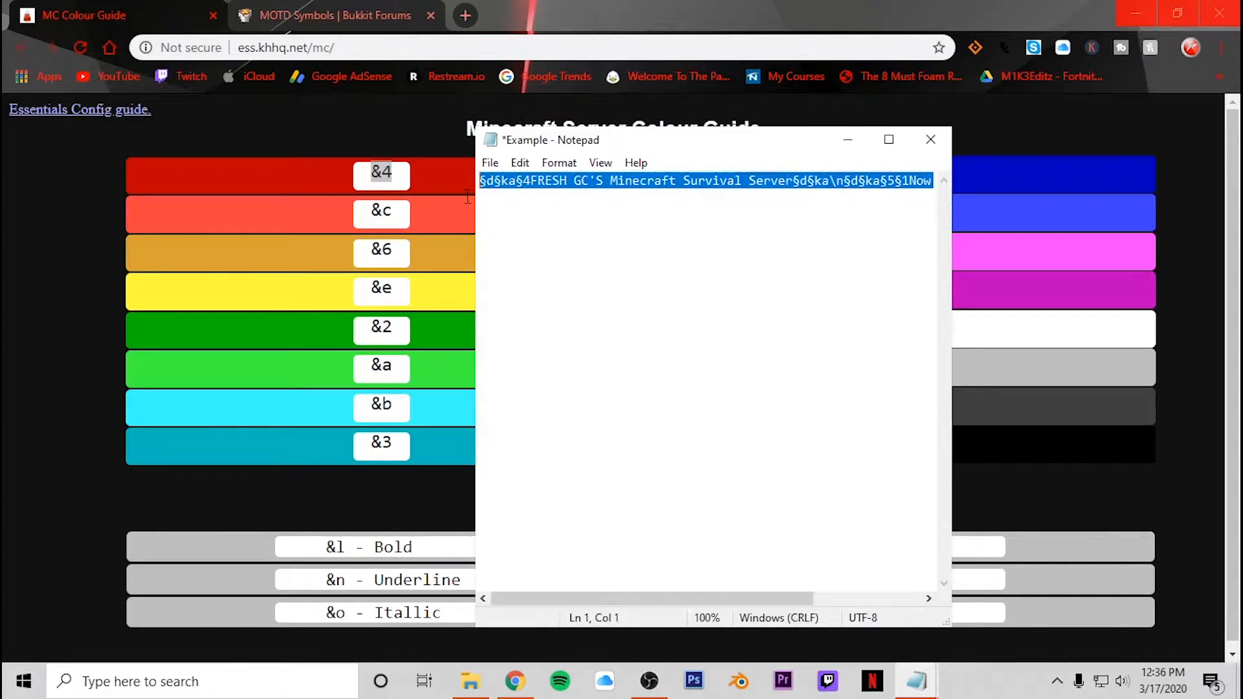
pyautogui.rightClick(595, 186)
pyautogui.click(647, 244)
pyautogui.click(846, 140)
pyautogui.click(1134, 13)
# - Set motd in the server properties file to the copied line "§d§ka§4FRESH GC'S Minecraft Survival Server§d§ka\n§d§ka§5§1Now With Sky Block!§d§ka", then save and close it
pyautogui.moveTo(916, 681)
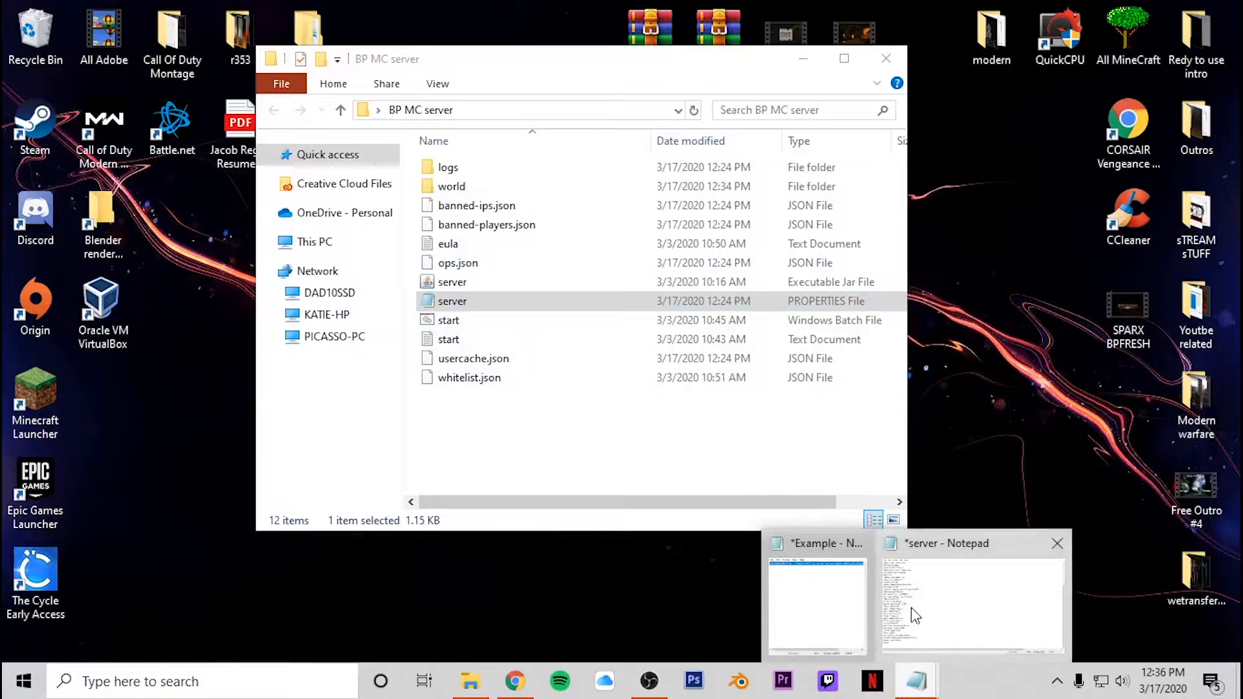
pyautogui.click(975, 595)
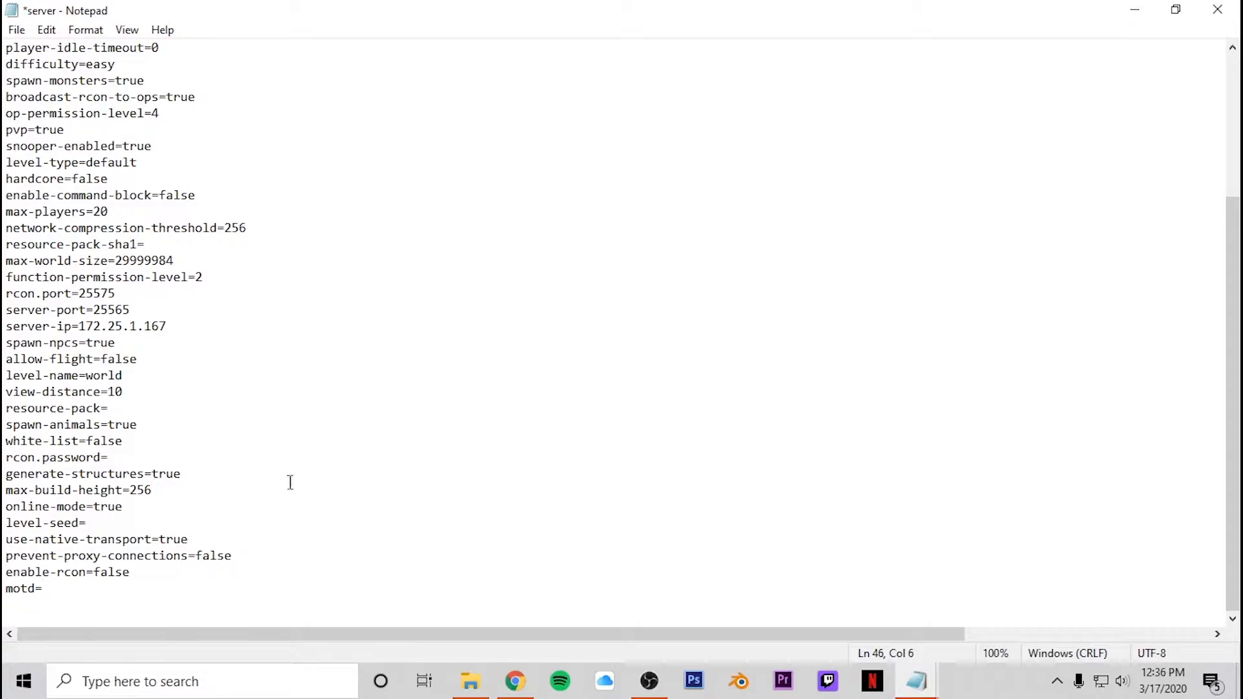
pyautogui.hotkey('ctrl', 'v')
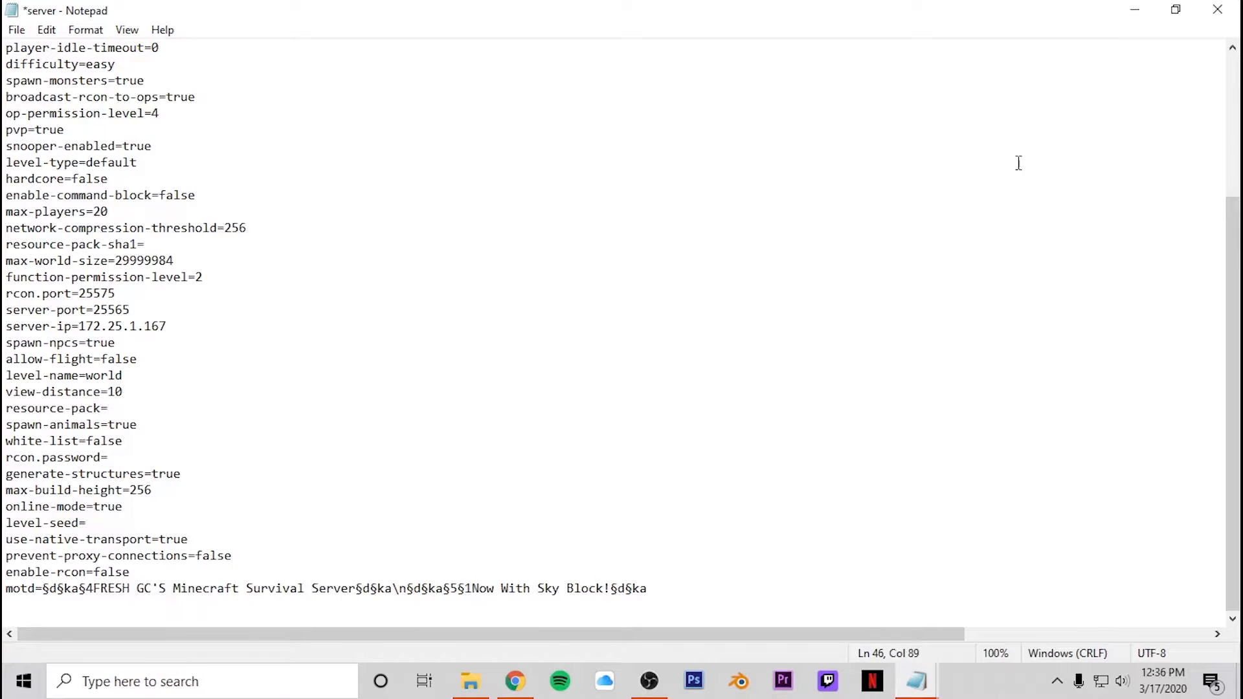
pyautogui.click(1217, 9)
pyautogui.click(571, 360)
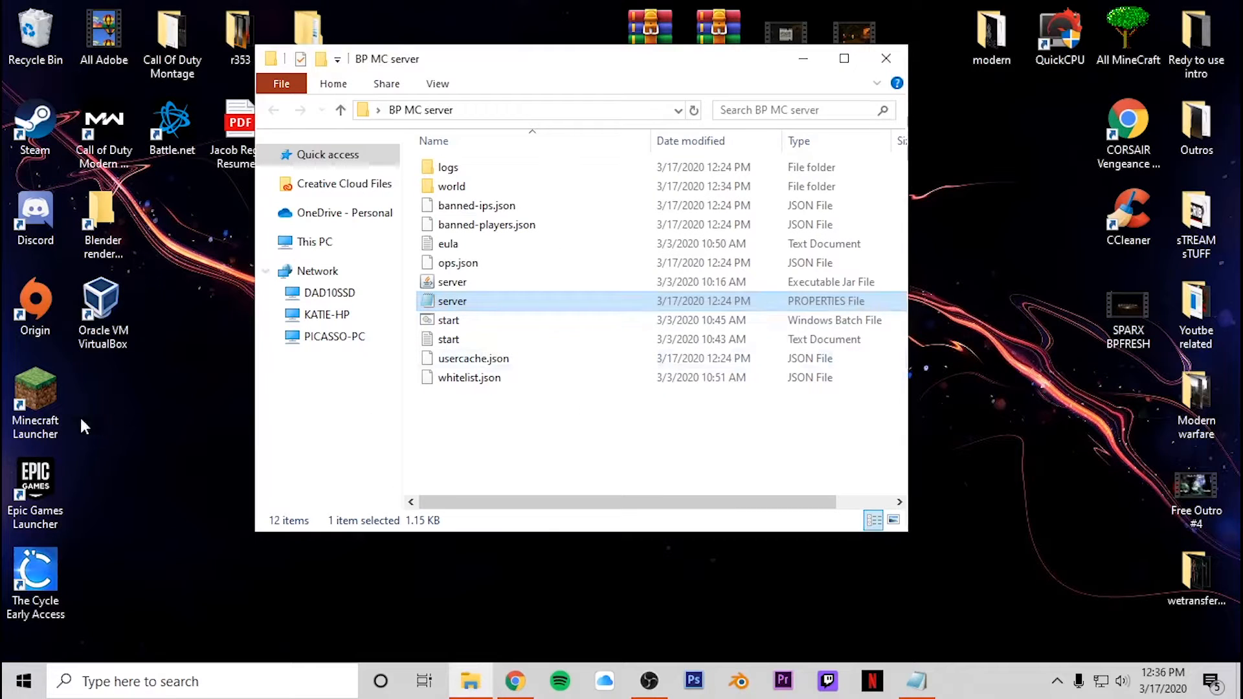
# - Launch Minecraft: Java Edition with the latest release 1.15.2 and minimize the running server's console
pyautogui.doubleClick(29, 421)
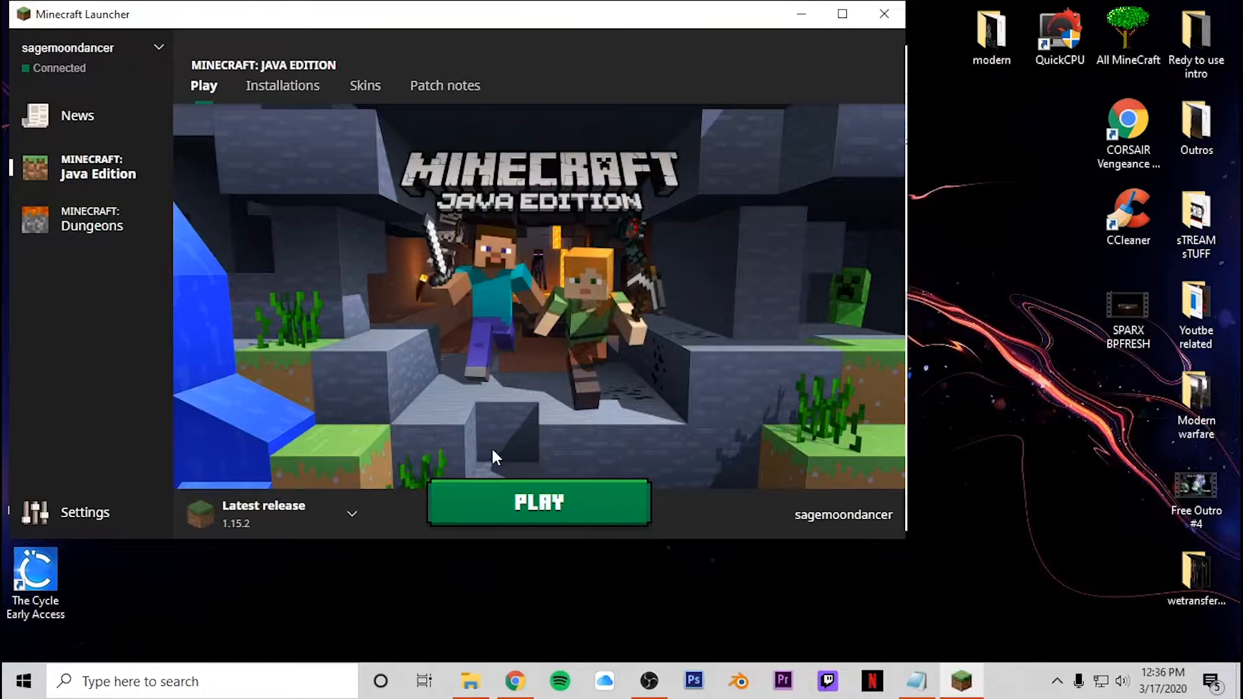
pyautogui.click(526, 511)
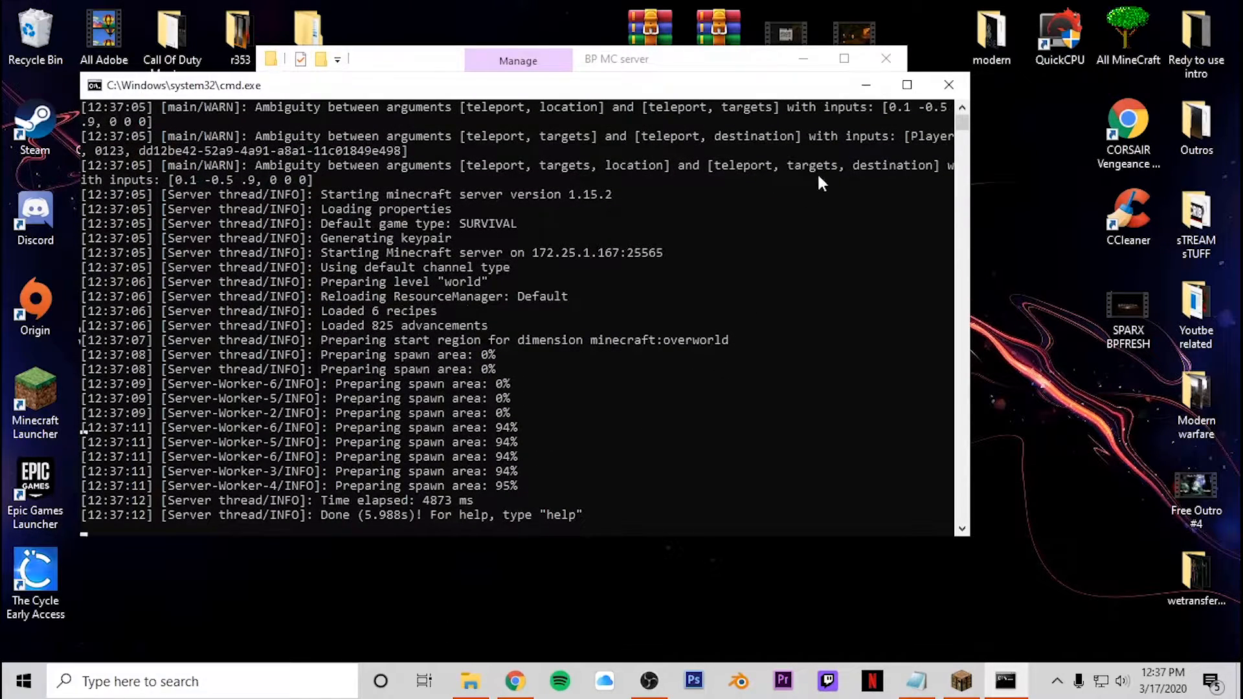
pyautogui.click(865, 88)
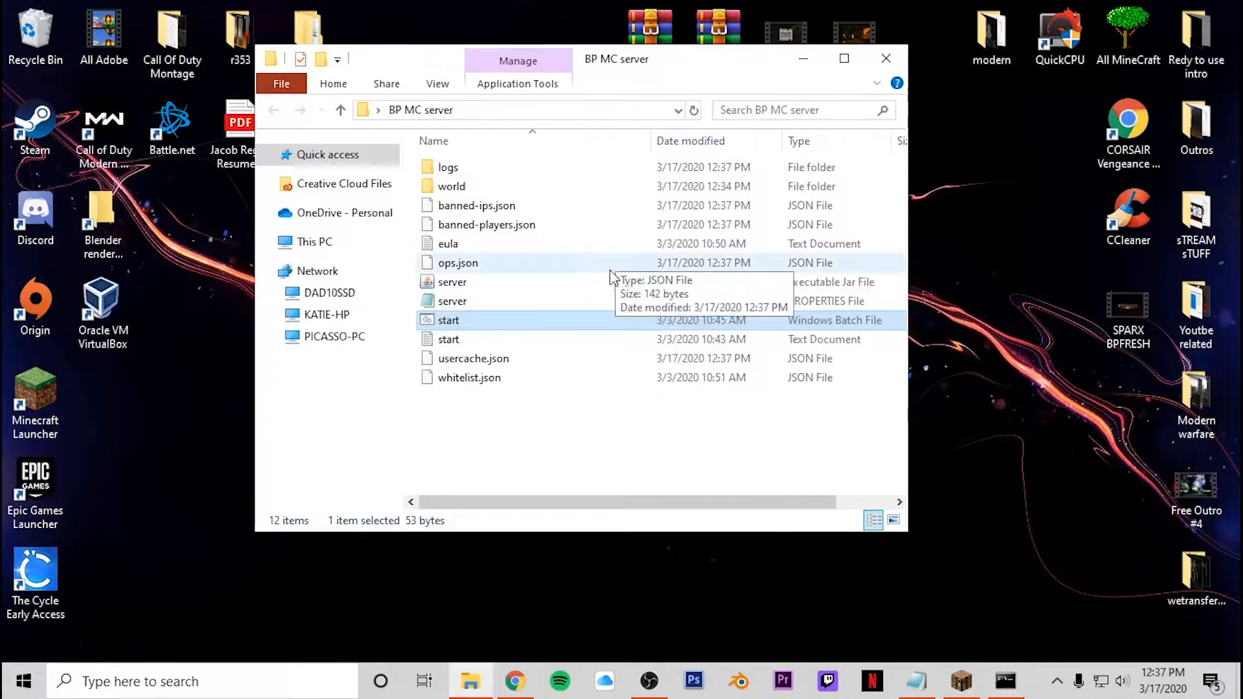
# - Open Minecraft's multiplayer server list and select the Minecraft Server entry to check its formatted MOTD
pyautogui.click(961, 681)
pyautogui.click(653, 394)
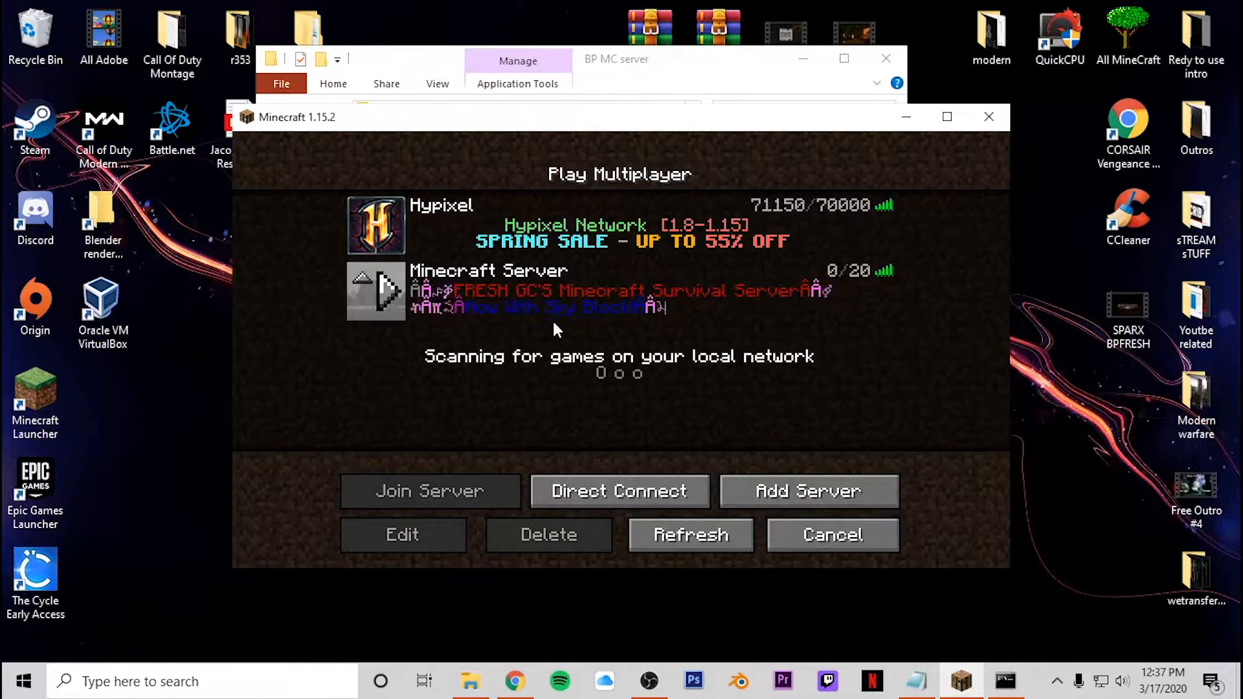
pyautogui.click(569, 272)
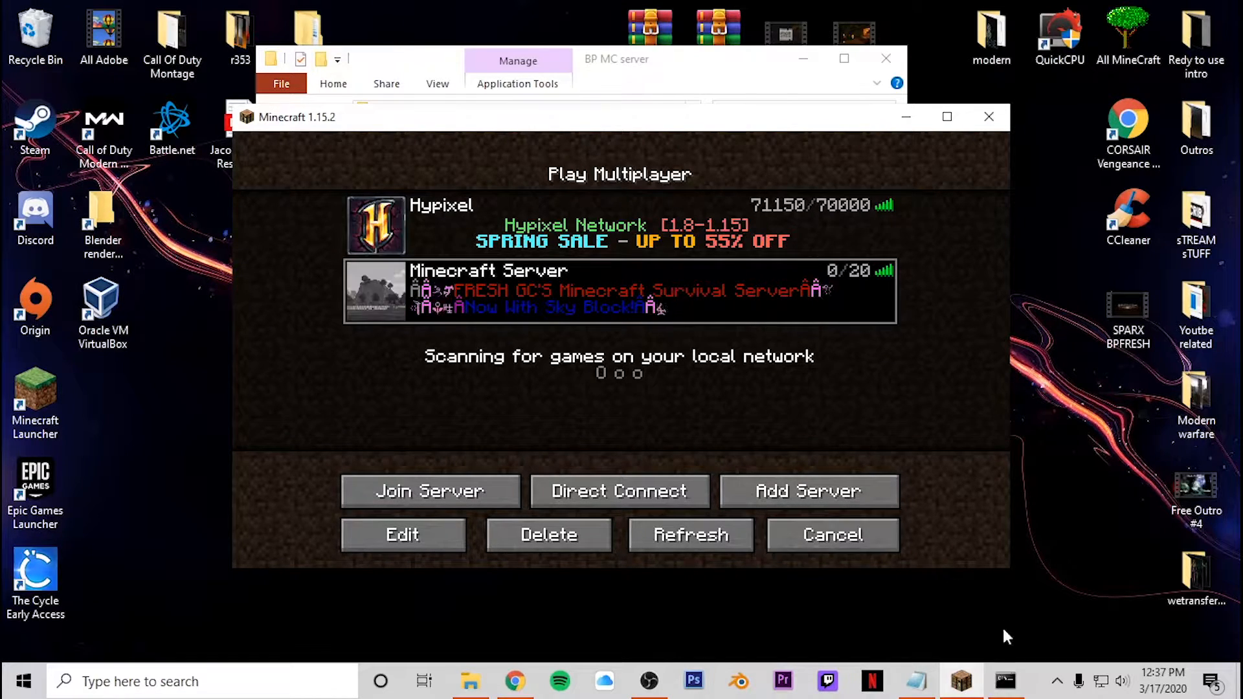
# - Leave the multiplayer list, minimize the game and open the server properties file in Notepad with an empty motd value
pyautogui.click(826, 535)
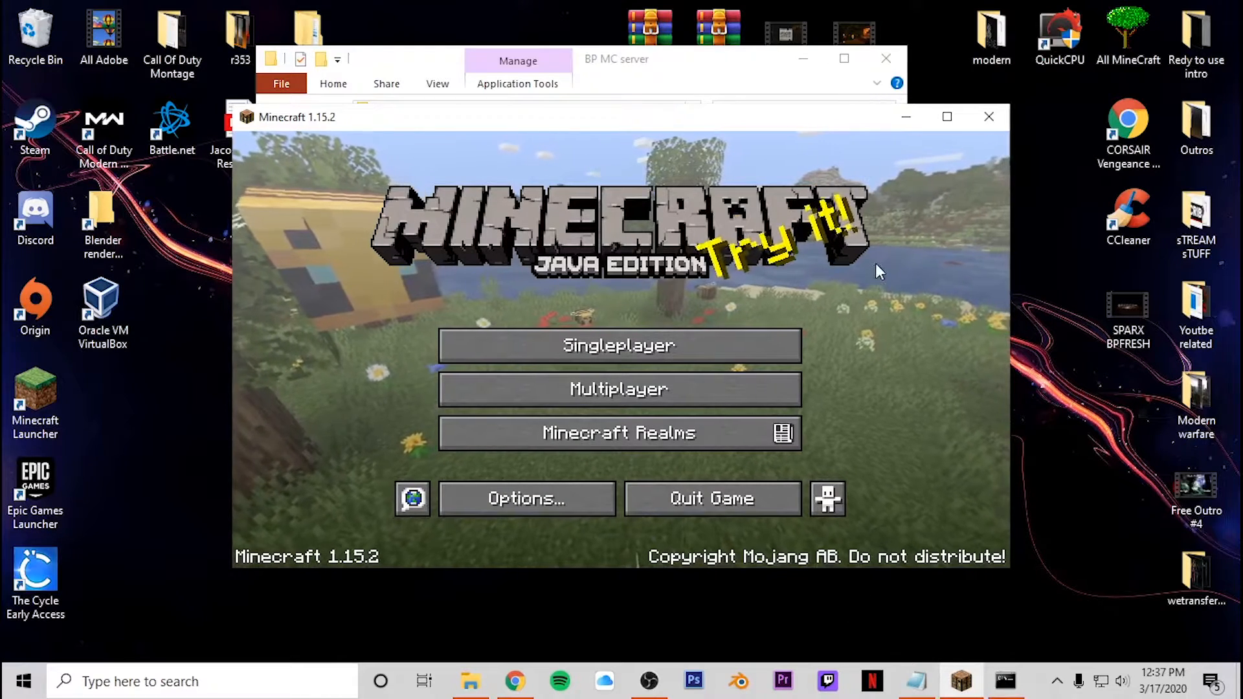
pyautogui.click(906, 117)
pyautogui.doubleClick(452, 301)
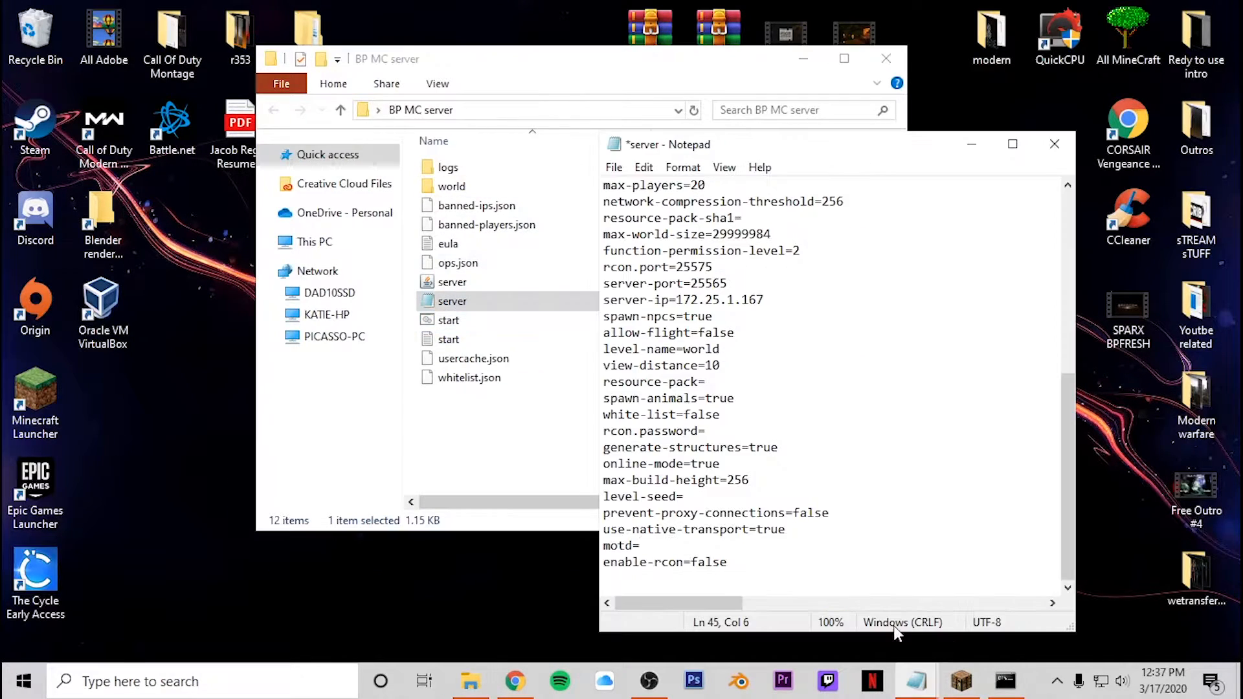
pyautogui.click(946, 621)
# - Copy the whole message line from the Example note and paste it as the motd value in the server properties file
pyautogui.moveTo(916, 680)
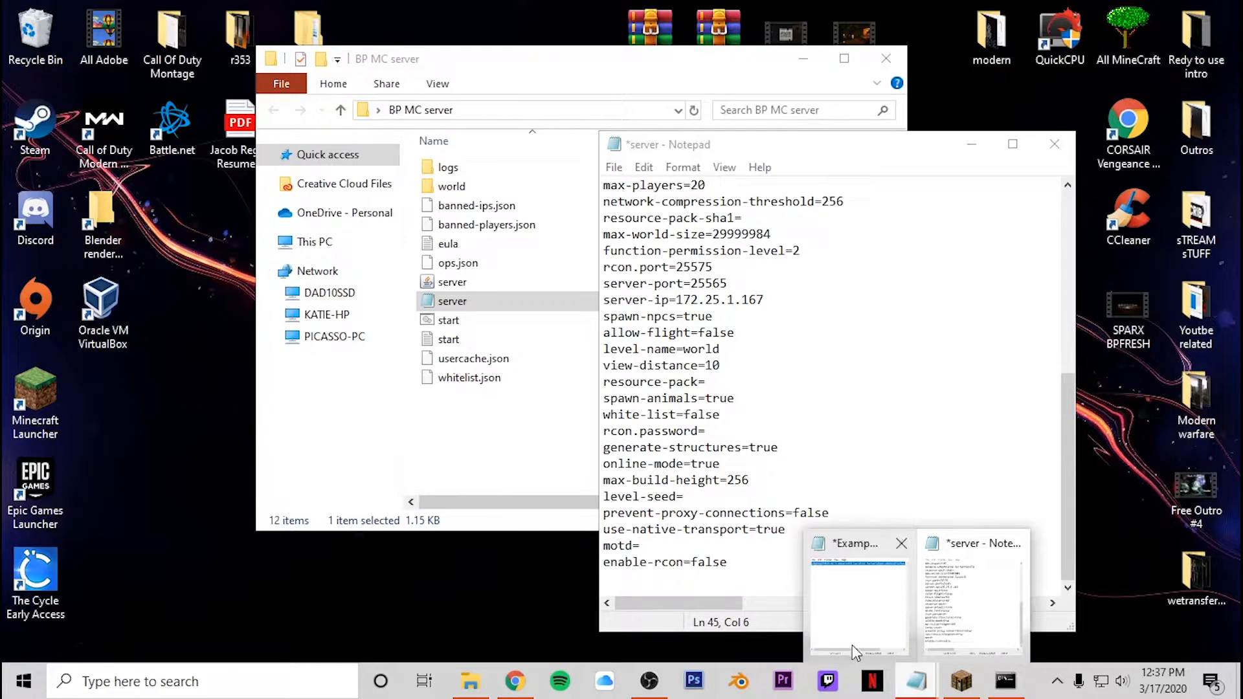
pyautogui.click(824, 618)
pyautogui.rightClick(582, 172)
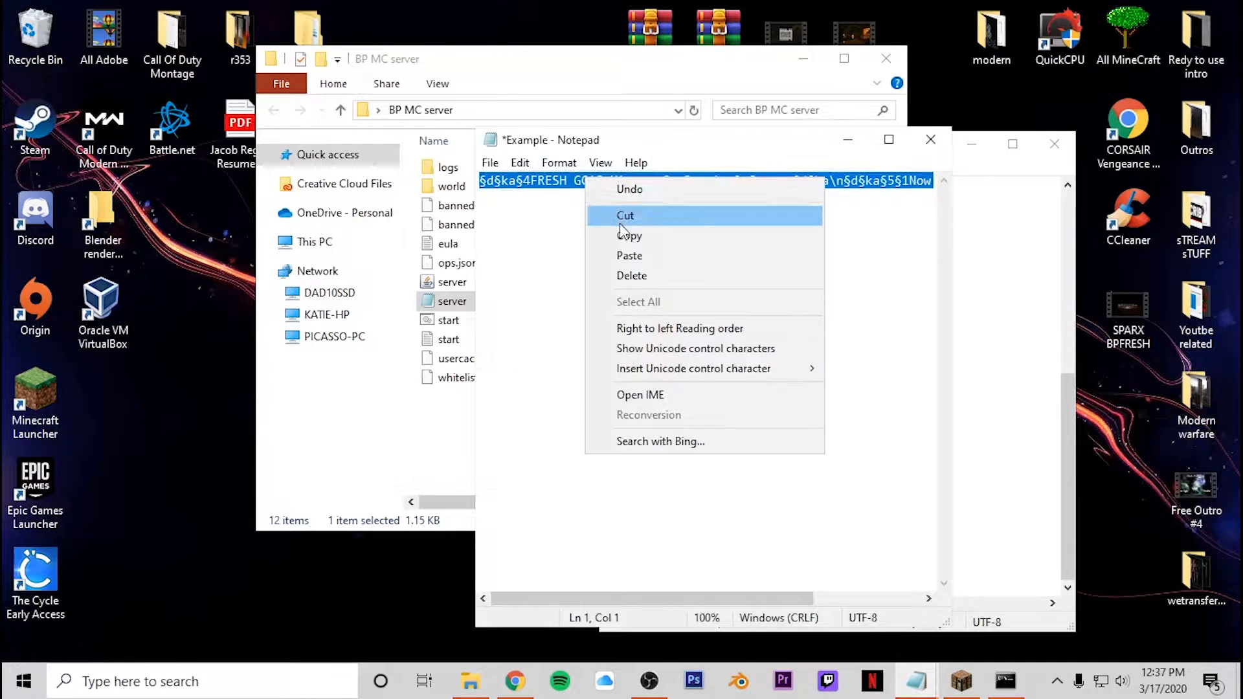
pyautogui.click(643, 235)
pyautogui.click(847, 140)
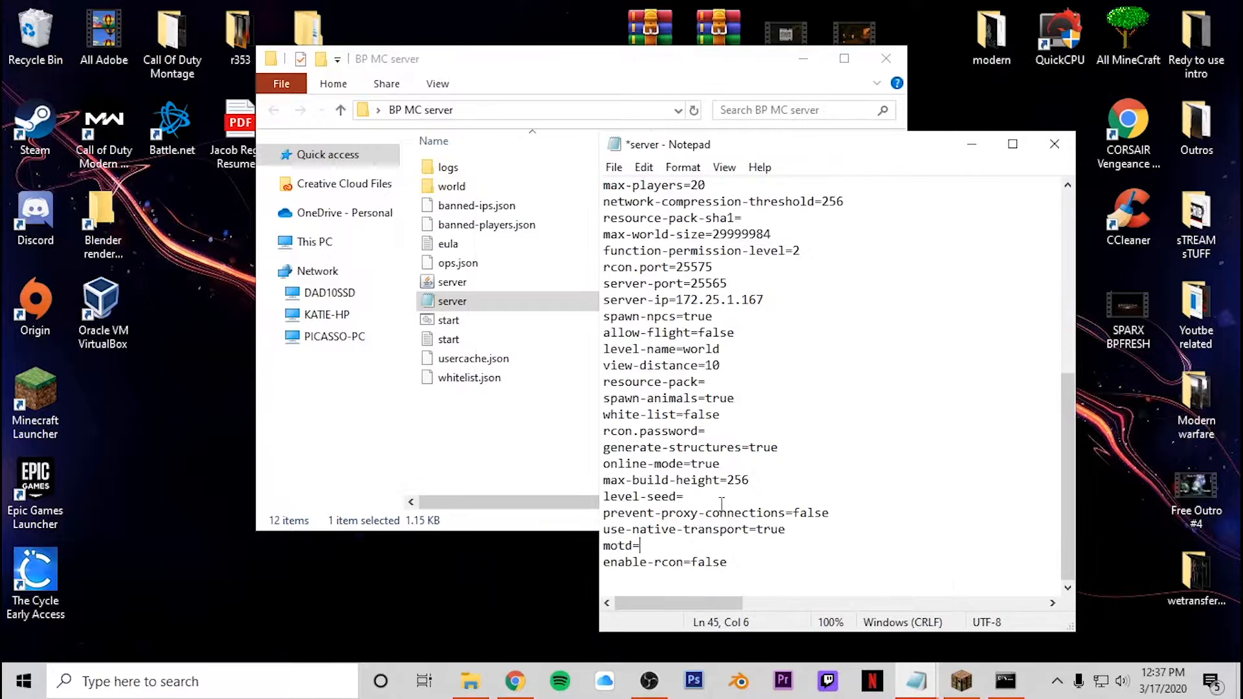
pyautogui.hotkey('ctrl', 'v')
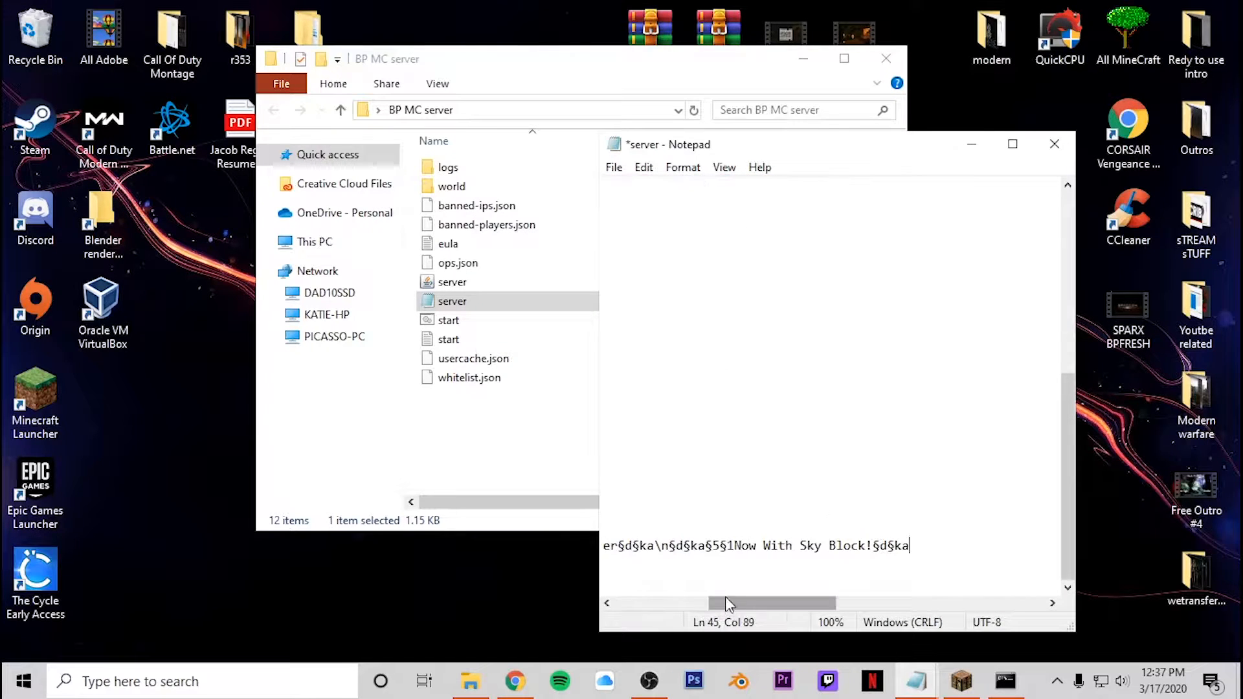
pyautogui.moveTo(758, 606); pyautogui.dragTo(664, 606)
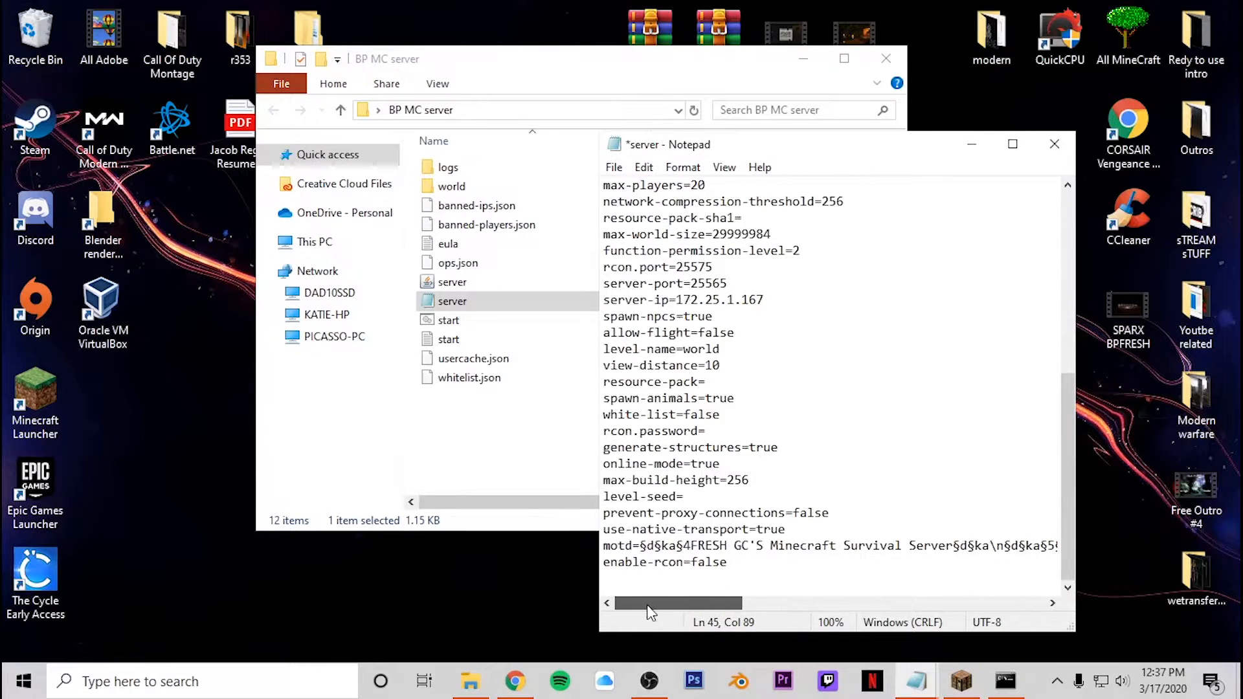
# - Delete the leading §d§ka code from the motd line so the value starts with §4FRESH GC'S
pyautogui.click(677, 546)
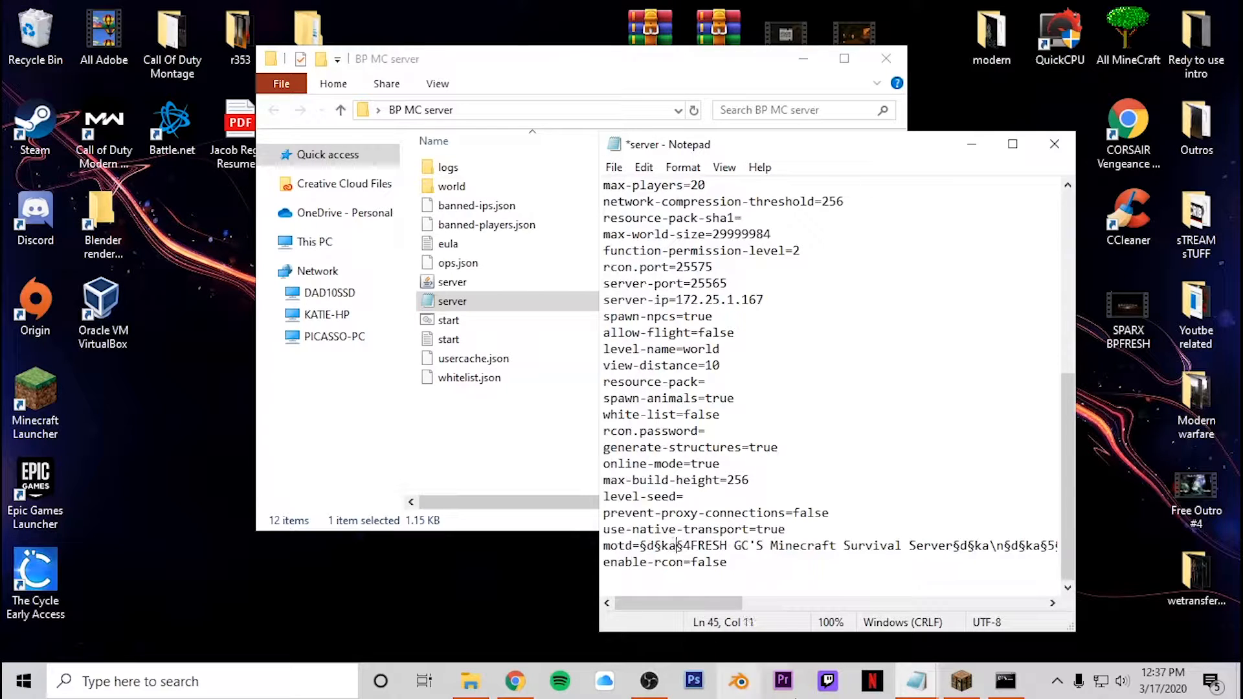
pyautogui.moveTo(969, 686)
pyautogui.press('BackSpace')
pyautogui.press('BackSpace')
pyautogui.press('BackSpace')
pyautogui.press('BackSpace')
pyautogui.press('BackSpace')
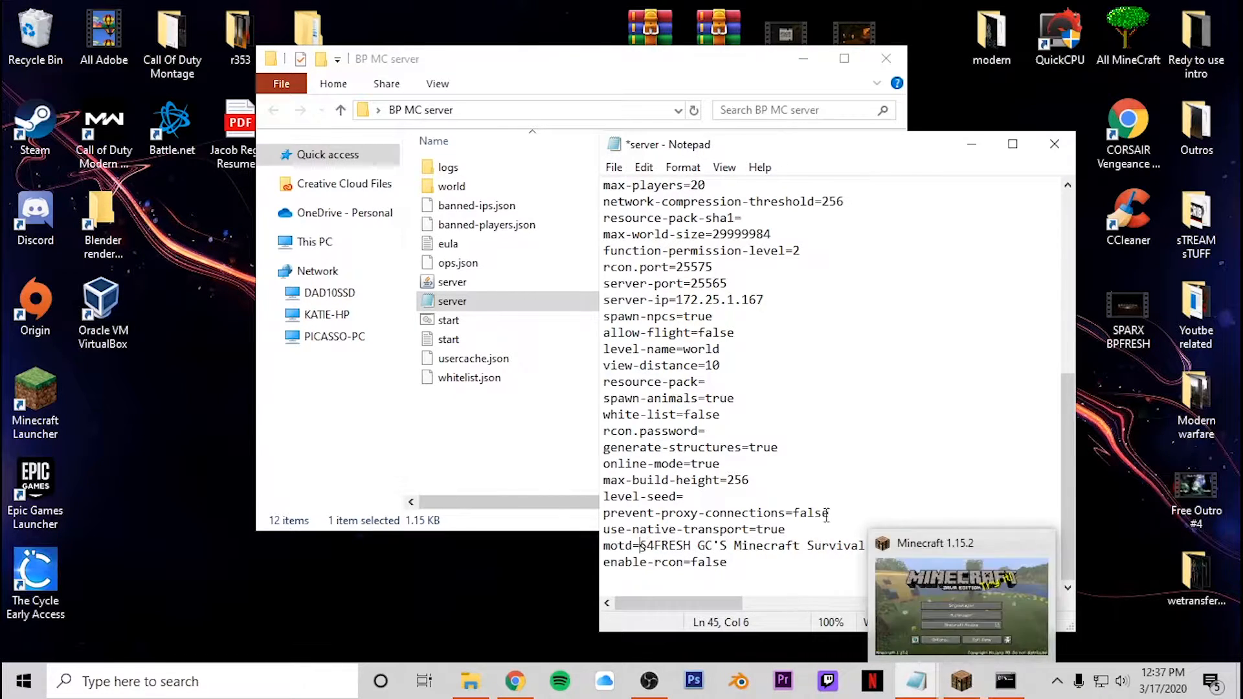
# - Delete the remaining §d§ka codes from the motd line, then save and close the server properties file
pyautogui.click(954, 548)
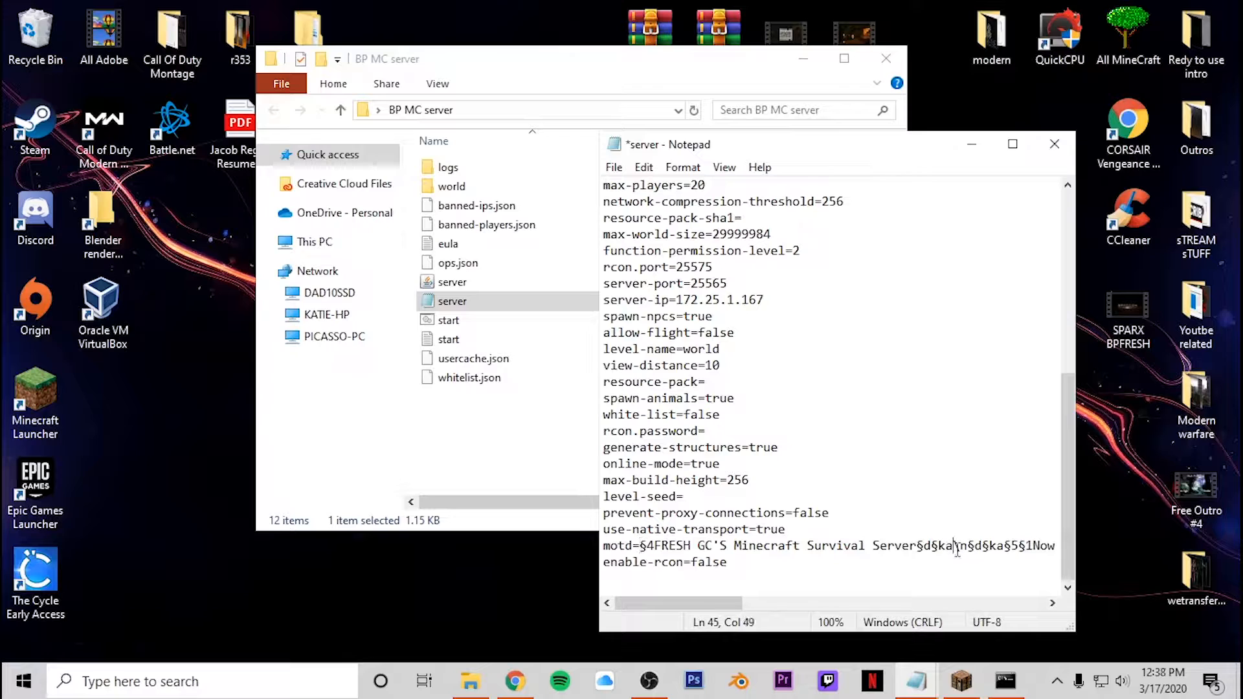
pyautogui.press('BackSpace')
pyautogui.press('BackSpace')
pyautogui.press('BackSpace')
pyautogui.press('BackSpace')
pyautogui.press('BackSpace')
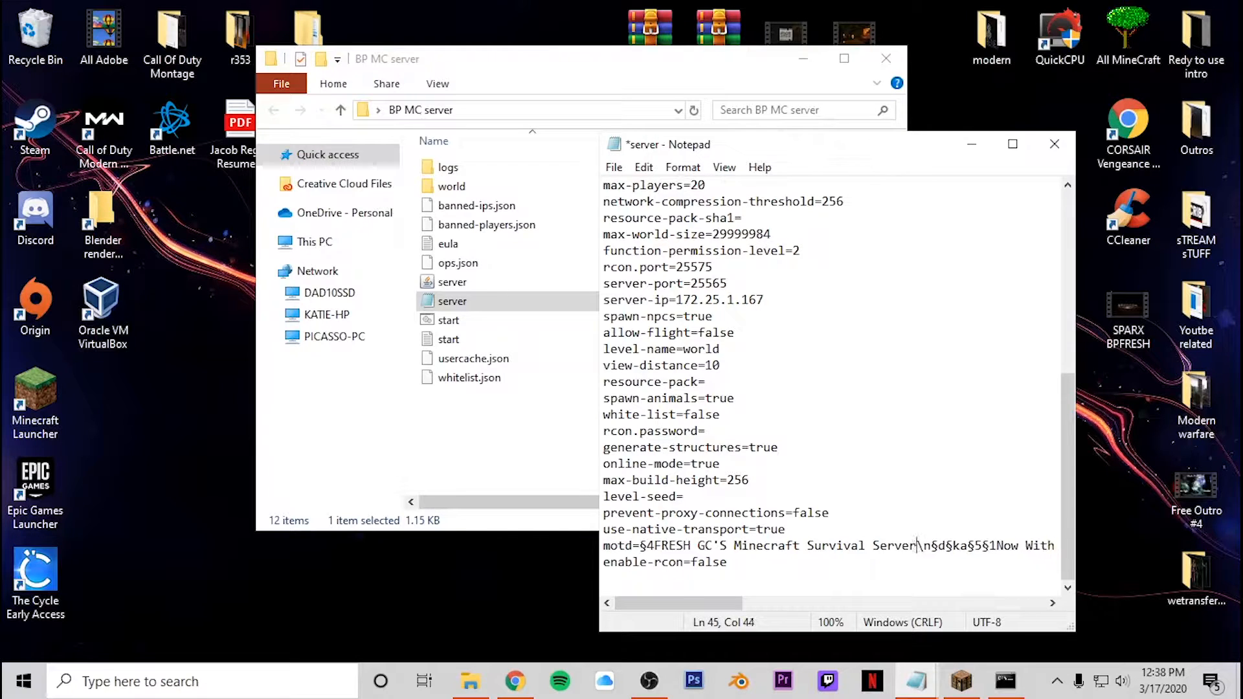
pyautogui.click(1054, 144)
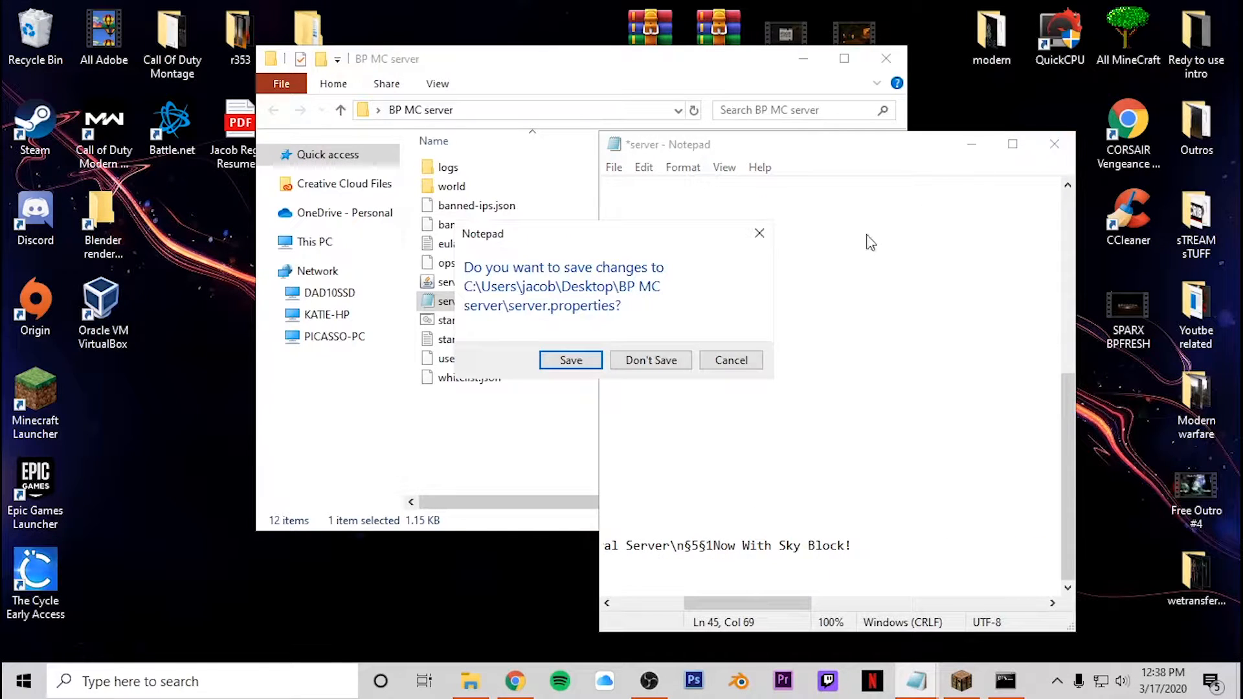
pyautogui.click(555, 360)
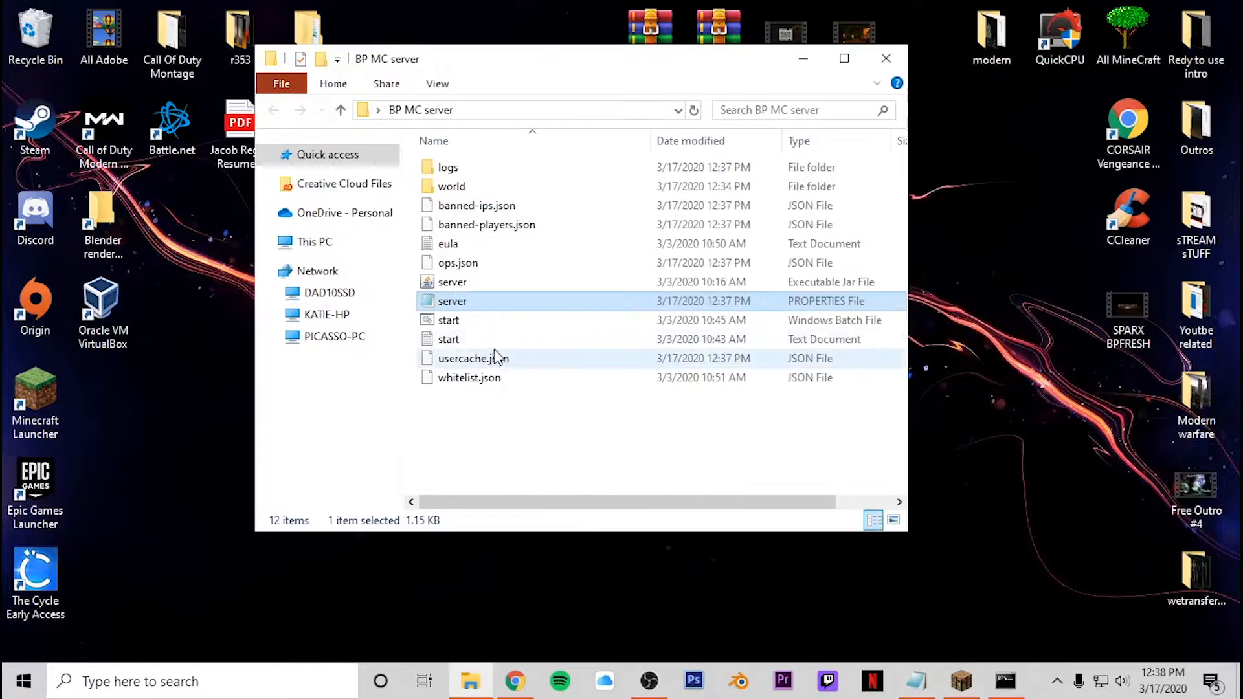
# - Check the server console, then select the Minecraft Server entry in the game's multiplayer list to inspect the simplified MOTD
pyautogui.click(997, 687)
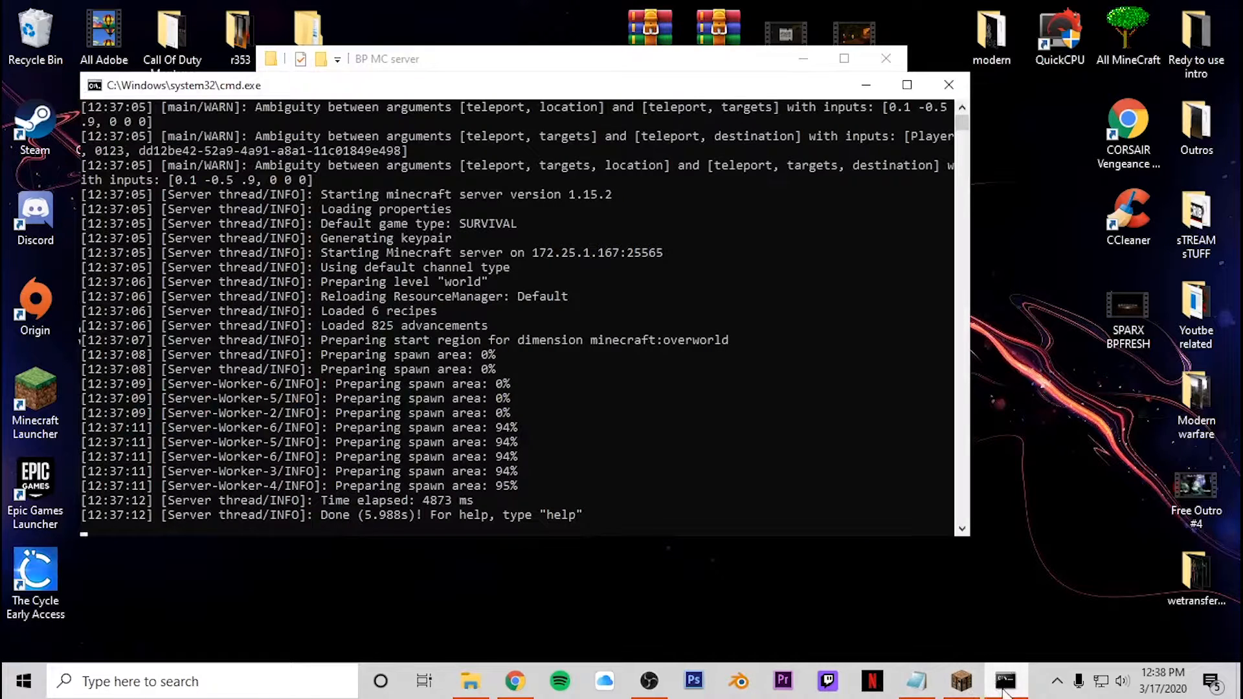
pyautogui.click(961, 681)
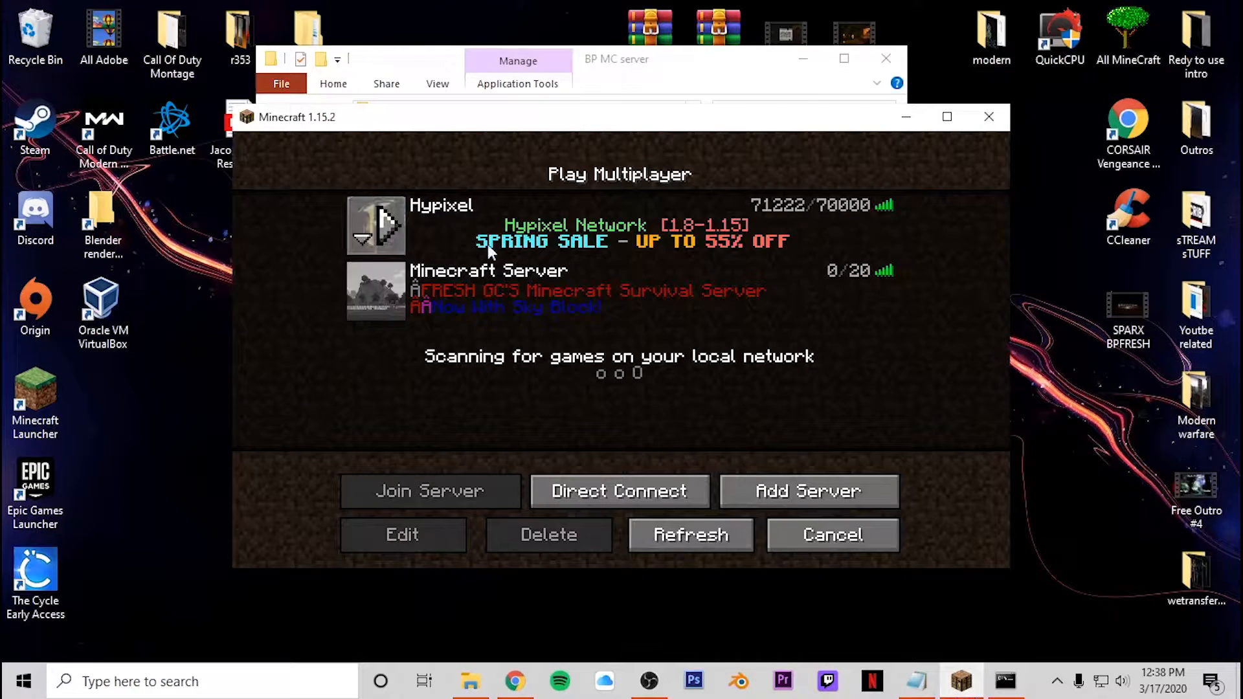
pyautogui.click(451, 281)
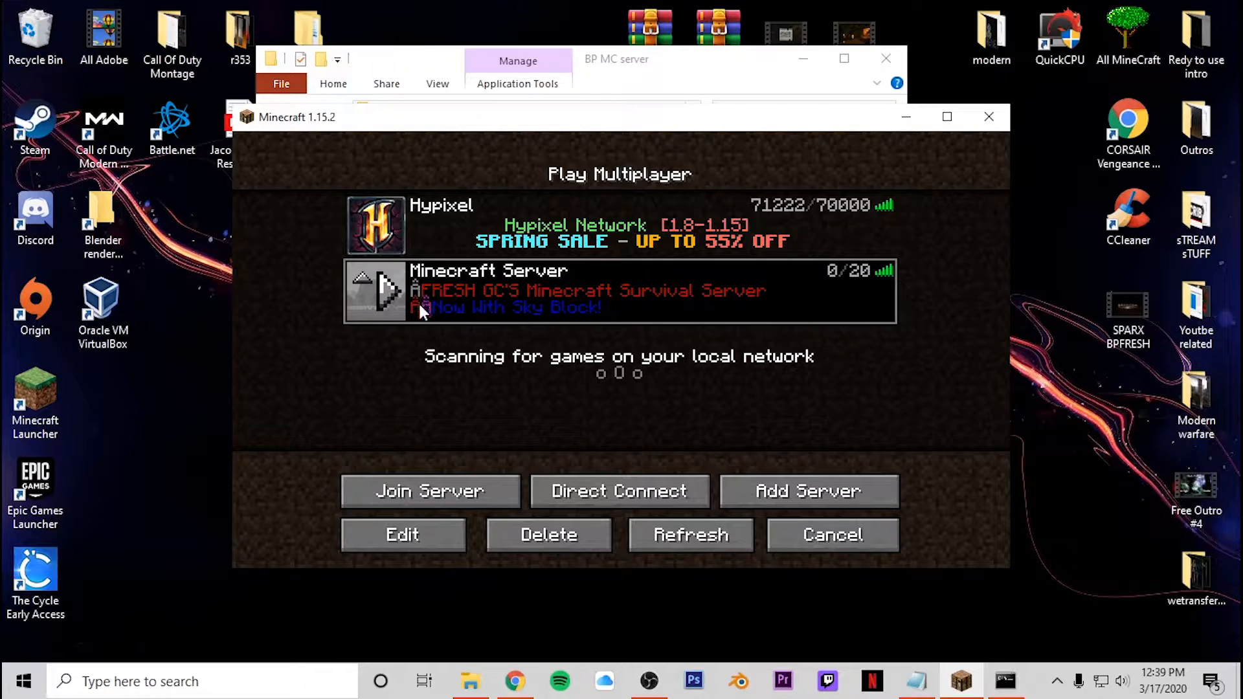
# - Clear the motd value in the server properties file and replace it with the full message line copied from the Example note
pyautogui.moveTo(640, 562); pyautogui.dragTo(1069, 575)
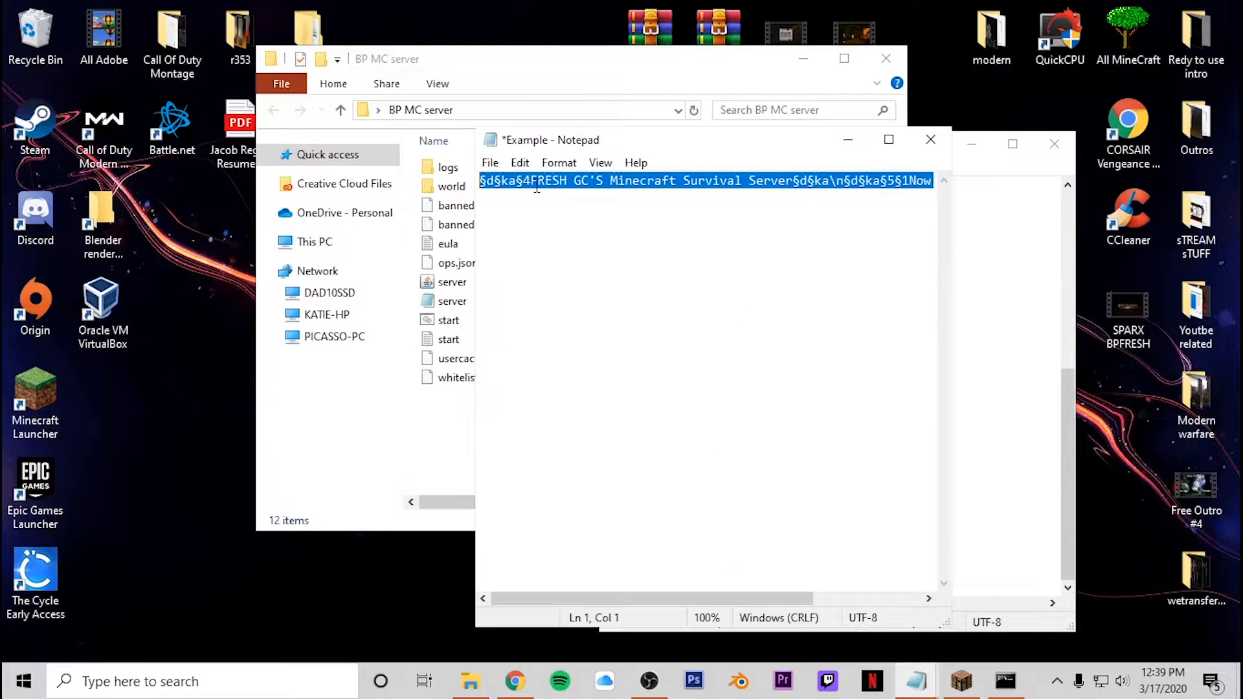
pyautogui.rightClick(536, 183)
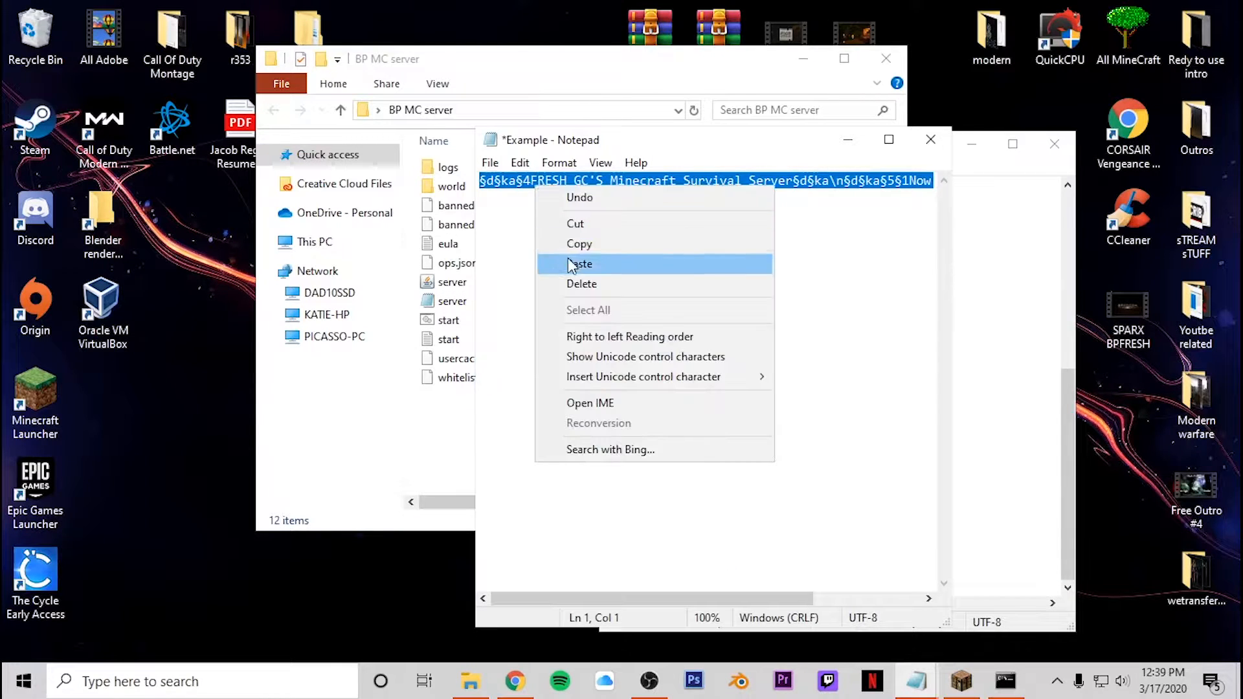
pyautogui.click(580, 247)
pyautogui.click(848, 140)
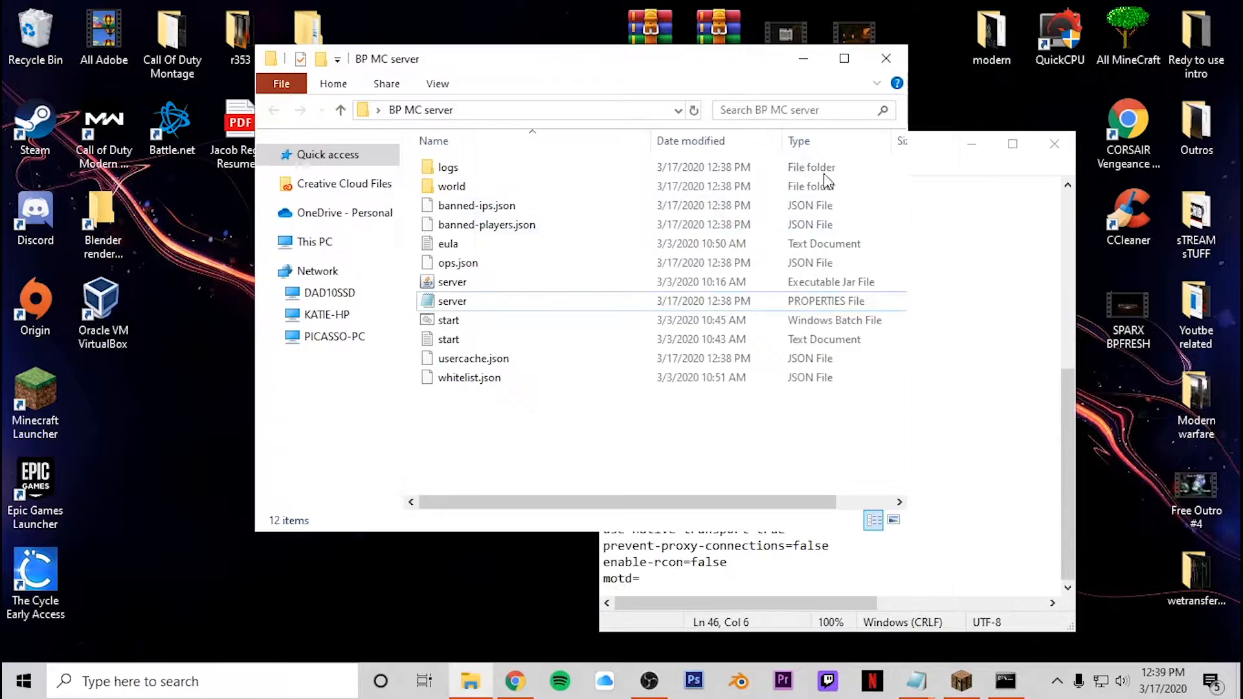
pyautogui.click(674, 582)
pyautogui.rightClick(673, 578)
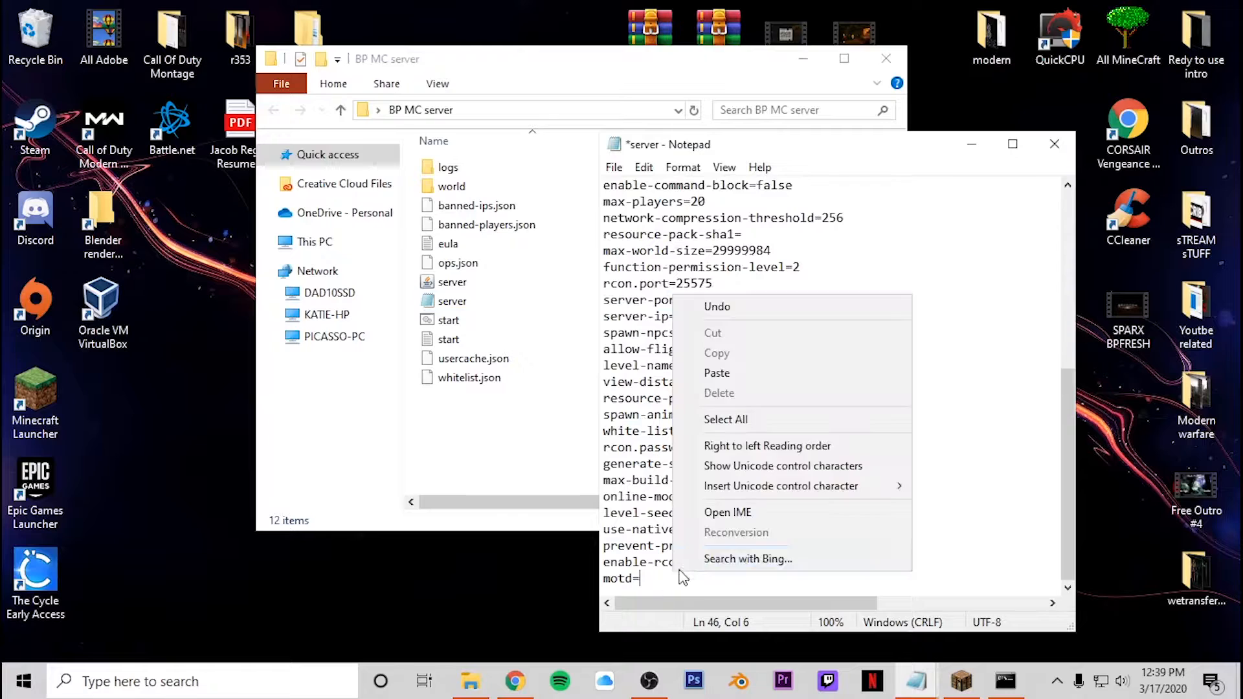
pyautogui.click(717, 373)
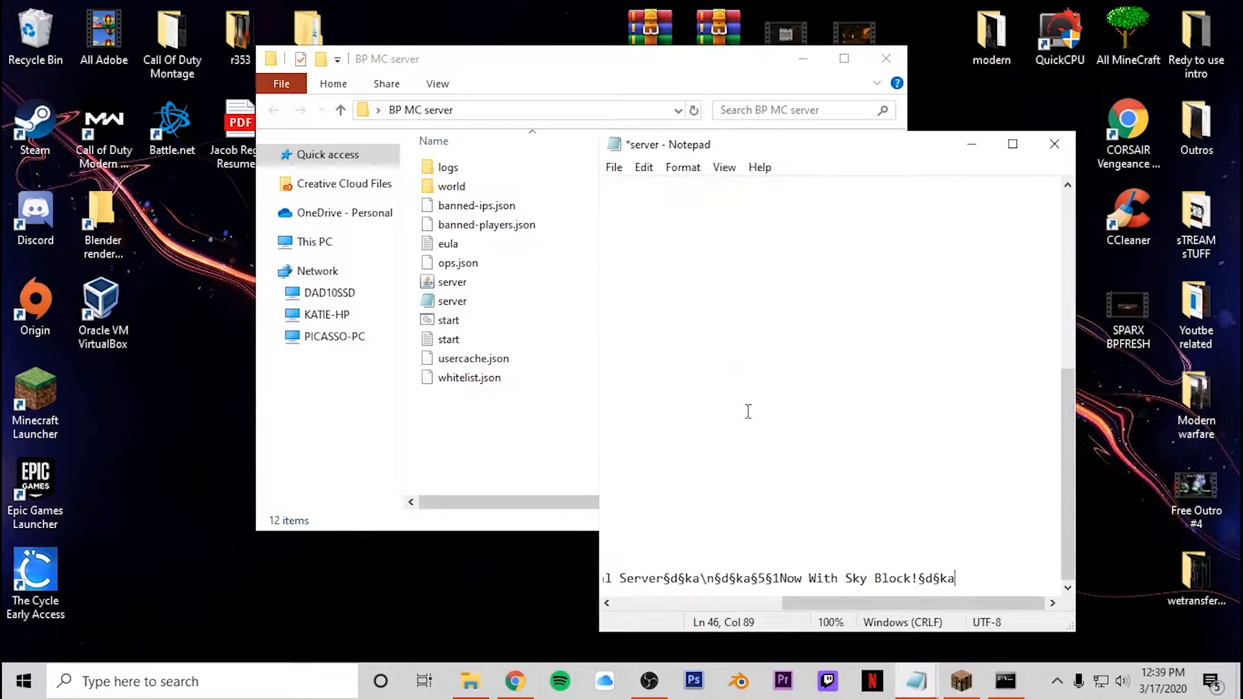
# - Close the server console and delete the letter "a" after the §d§k codes on both sides of "FRESH GC'S Minecraft Survival Server"
pyautogui.click(1005, 680)
pyautogui.moveTo(964, 692)
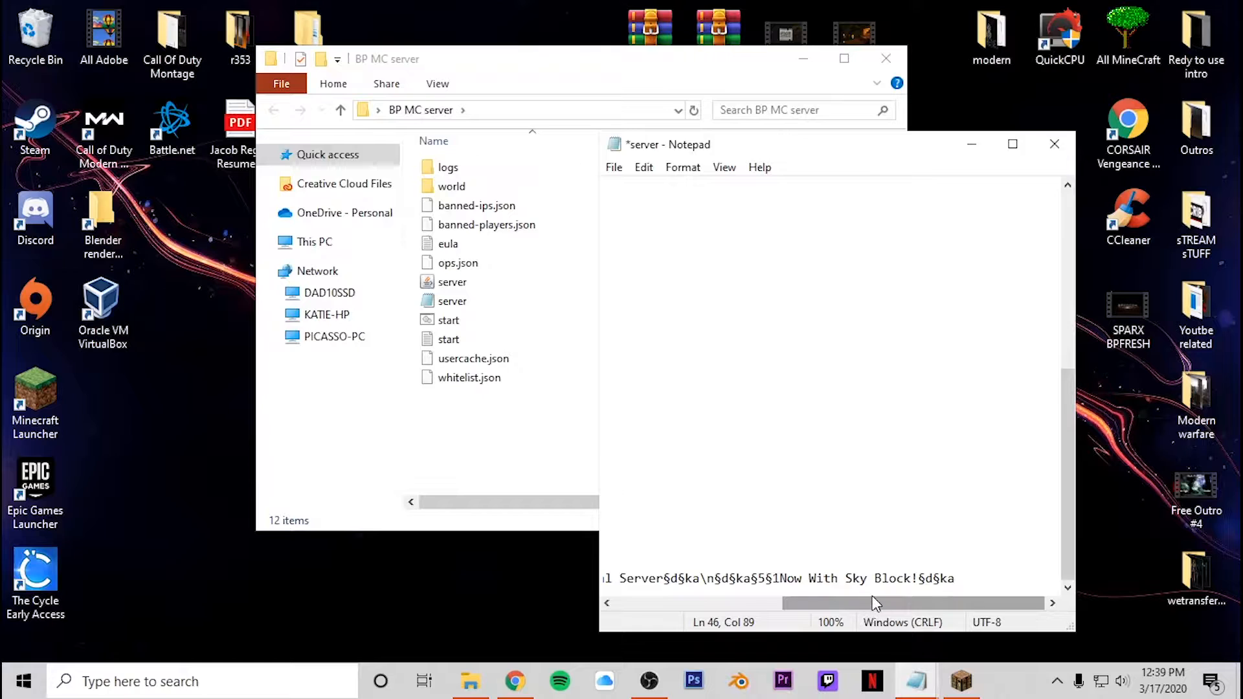
pyautogui.moveTo(872, 599); pyautogui.dragTo(686, 598)
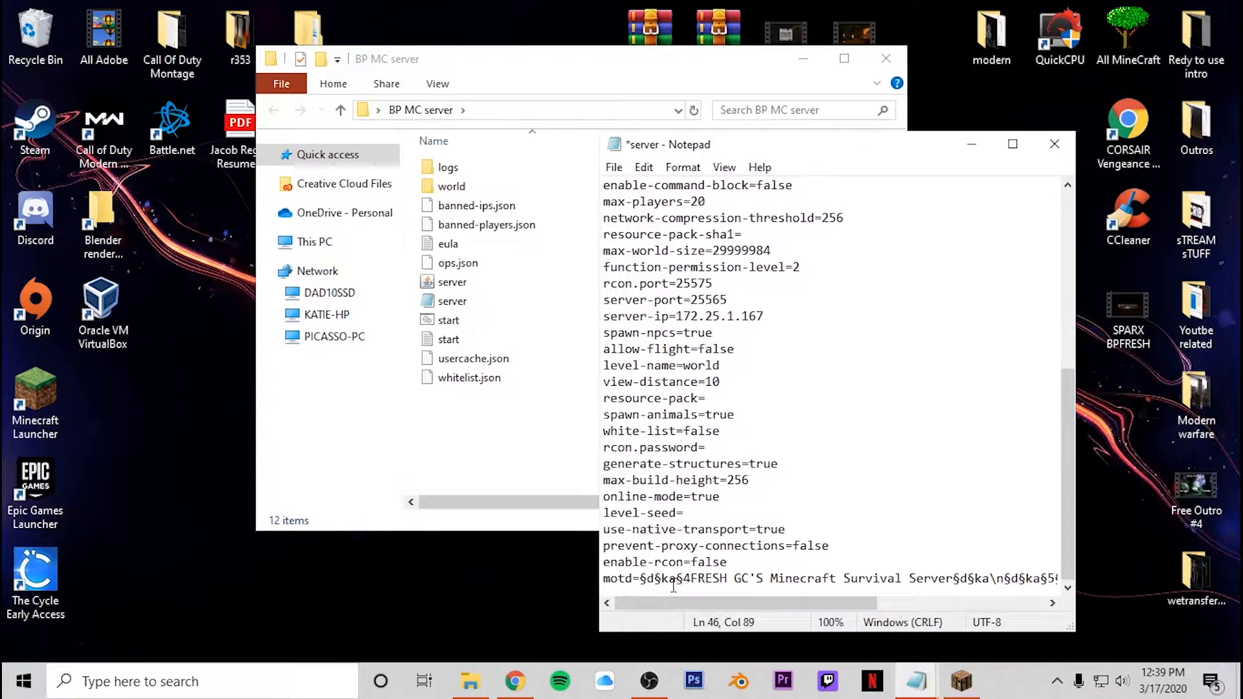
pyautogui.click(679, 582)
pyautogui.press('BackSpace')
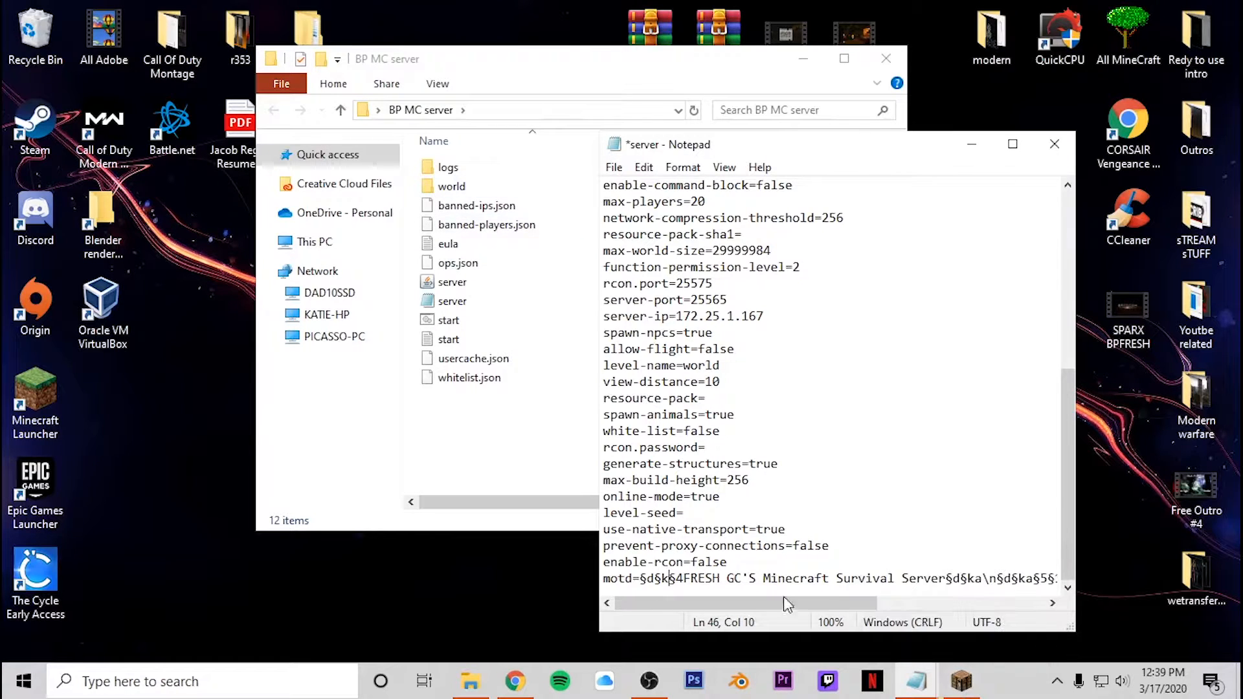
pyautogui.moveTo(783, 596); pyautogui.dragTo(837, 596)
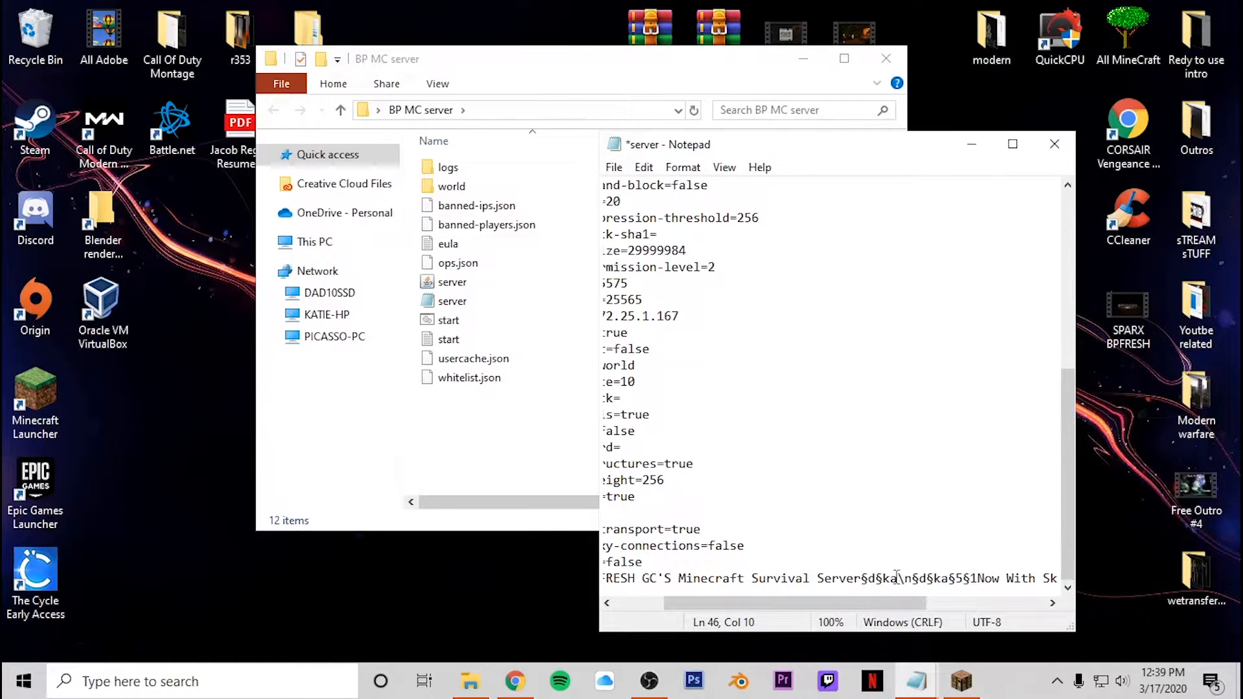
pyautogui.press('BackSpace')
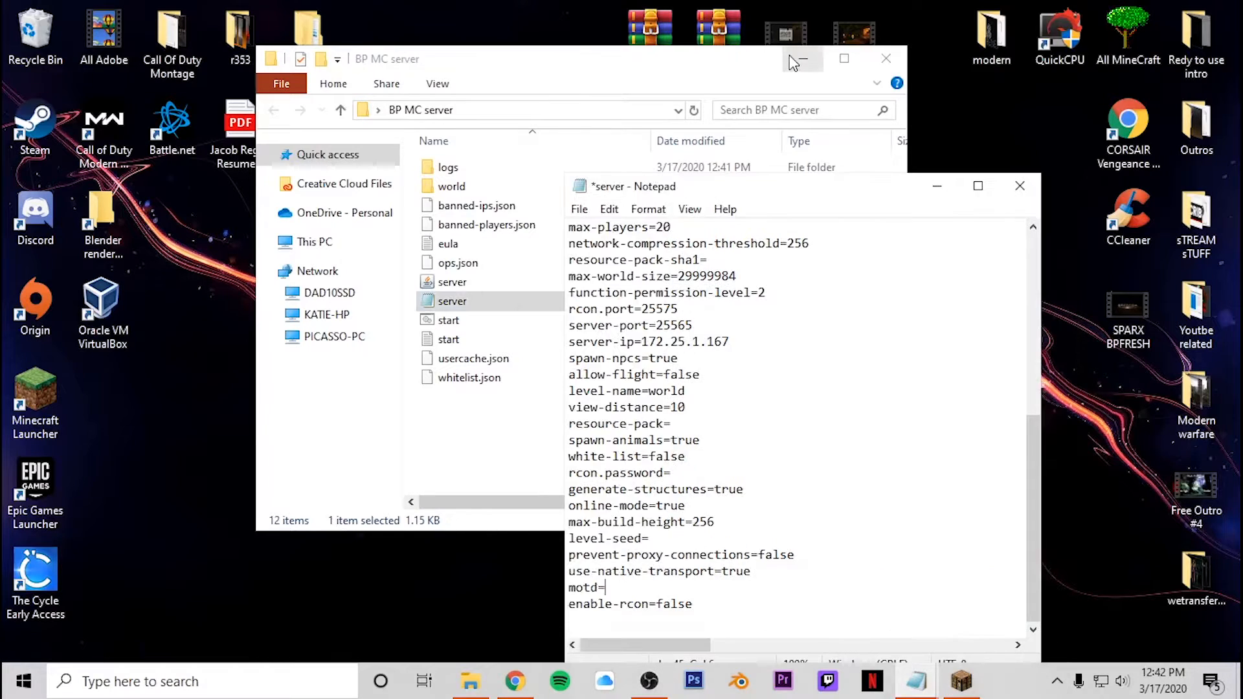
# - Show the server properties file over the colour guide and set motd to "§d§ka§4FRESH GC'S Minecraft Survival Server§d§ka\n§d§ka§5§1Now With Sky Block!§d§ka"
pyautogui.click(794, 63)
pyautogui.click(515, 681)
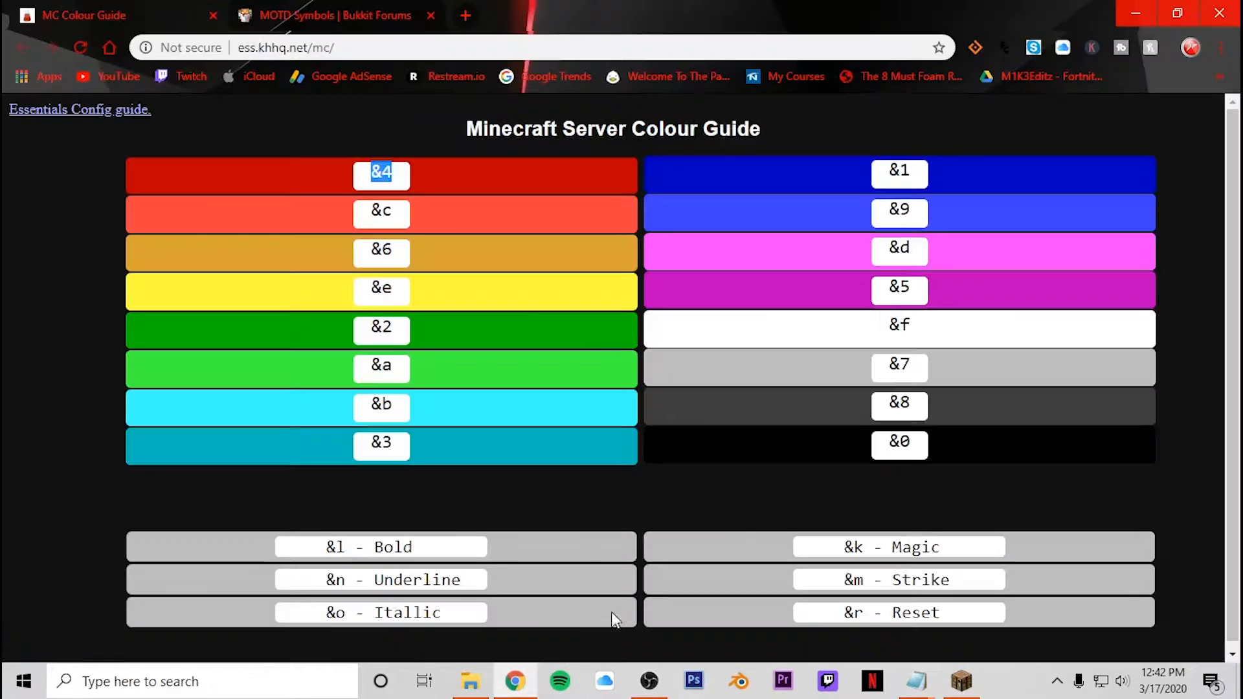
pyautogui.moveTo(916, 681)
pyautogui.click(997, 596)
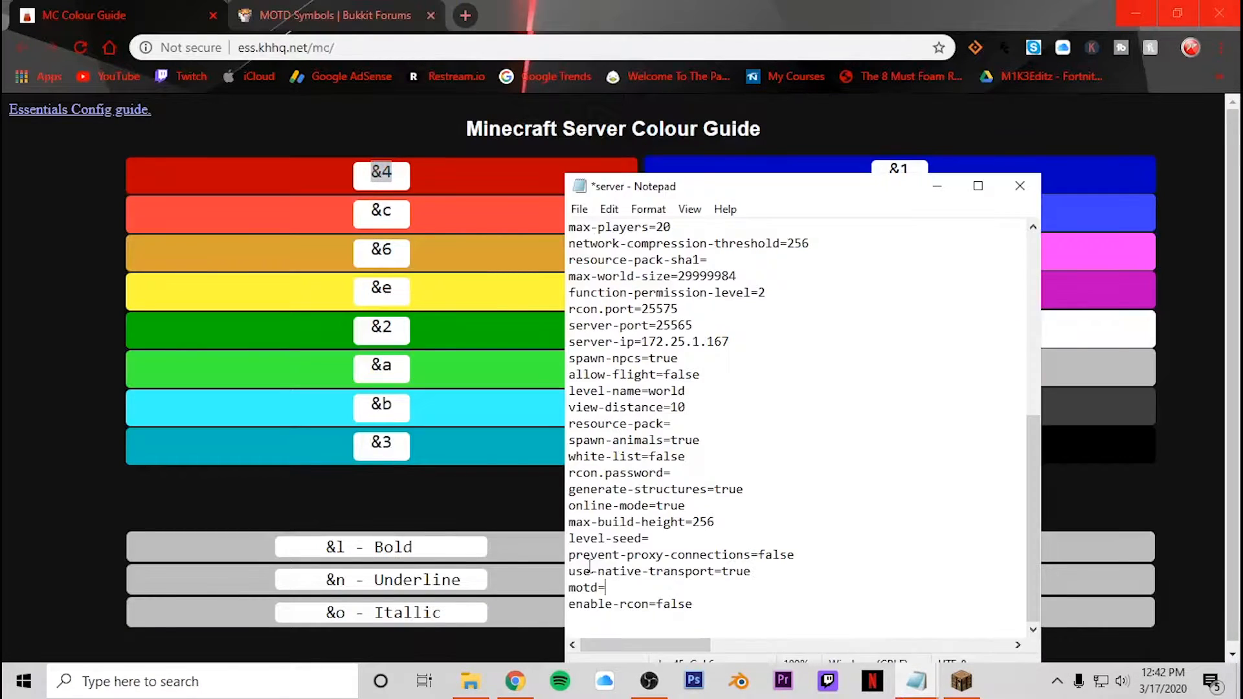
pyautogui.write("§d§ka§4FRESH GC'S Minecraft Survival Server§d§ka\\n§d§ka§5§lNew With Sky Block!§d§ka")
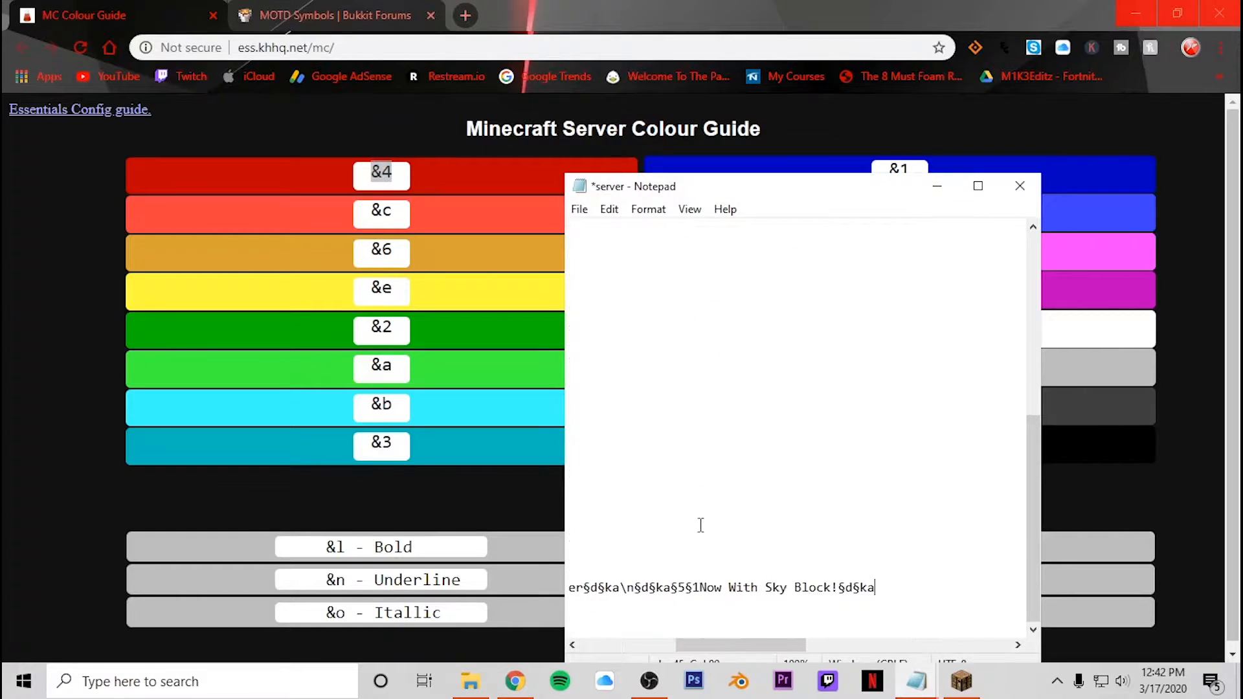
pyautogui.click(691, 645)
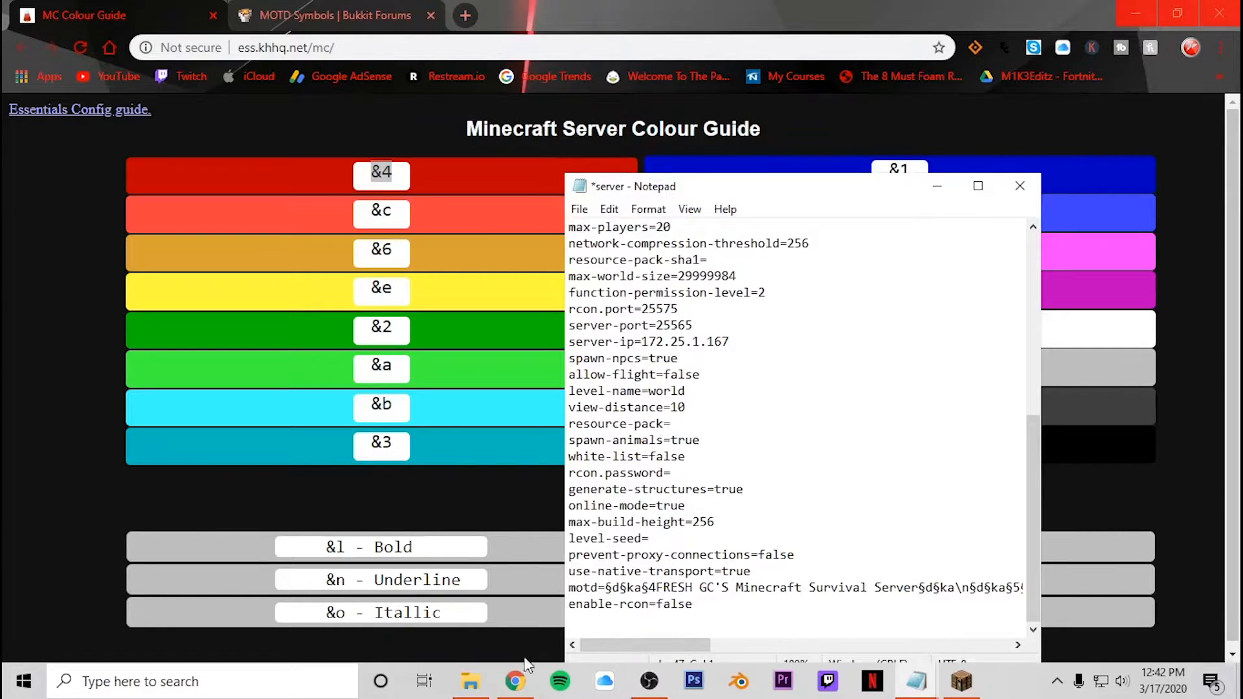
# - Clear the motd value and re-enter "§d§ka§4FRESH GC'S Minecraft Survival Server§d§ka\n§d§ka§5§1Now With Sky Block!§d§ka" in the server properties file
pyautogui.moveTo(743, 173); pyautogui.dragTo(794, 167)
pyautogui.click(707, 595)
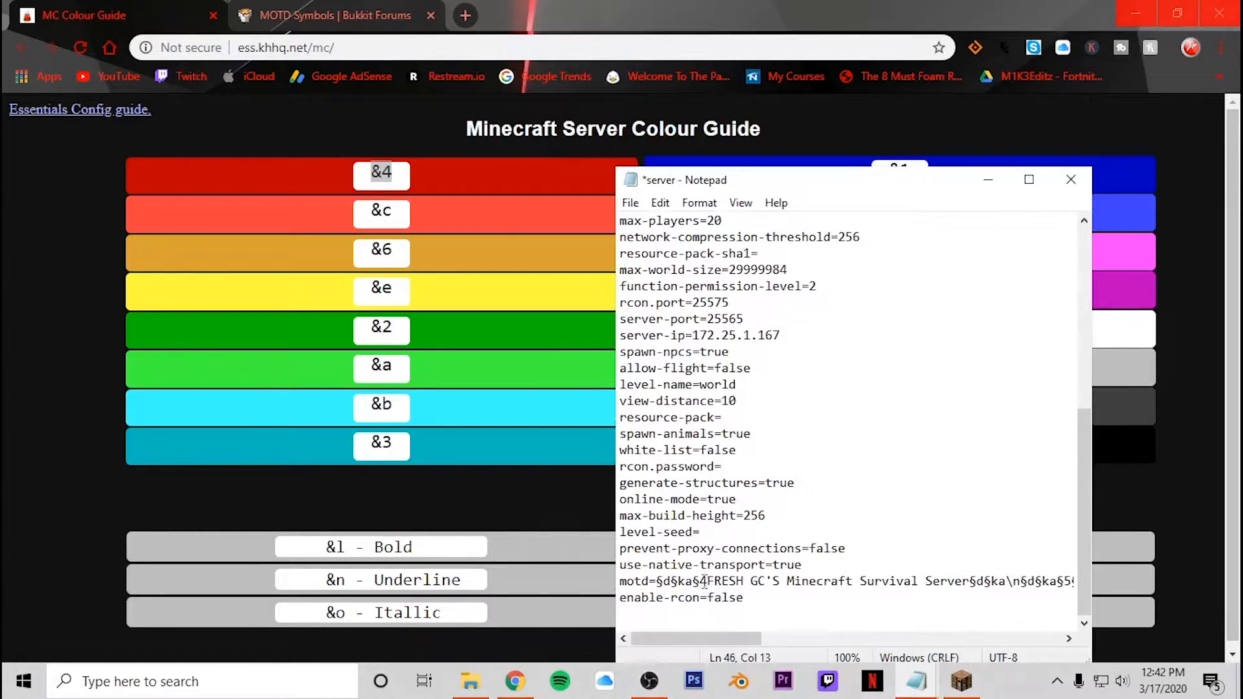
pyautogui.press('BackSpace')
pyautogui.press('BackSpace')
pyautogui.press('BackSpace')
pyautogui.press('BackSpace')
pyautogui.press('BackSpace')
pyautogui.press('BackSpace')
pyautogui.press('BackSpace')
pyautogui.press('BackSpace')
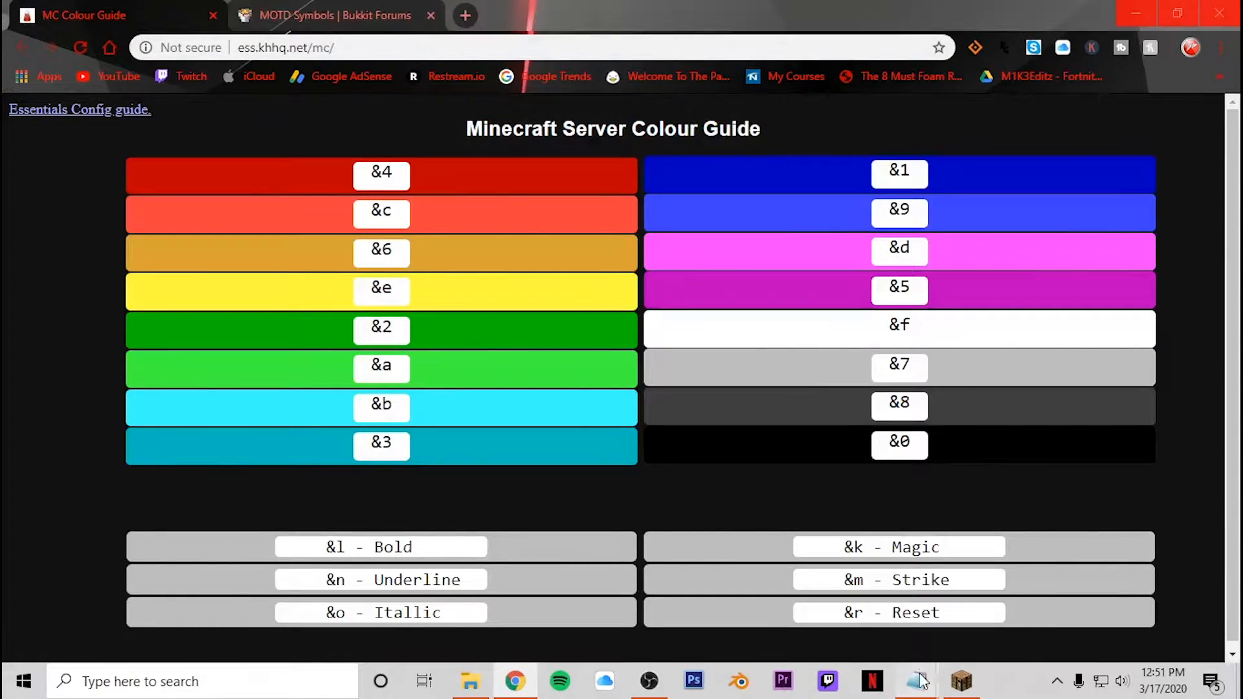
pyautogui.click(916, 681)
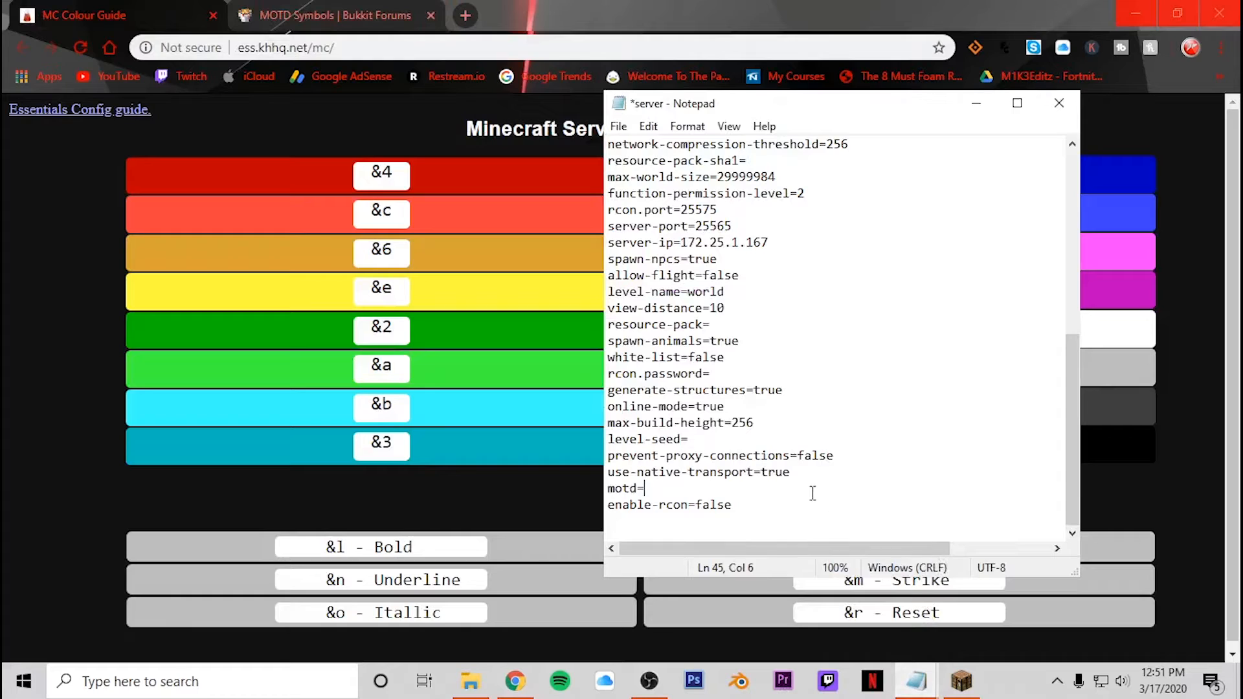
pyautogui.write("§d§ka§4FRESH GC'S Minecraft Survival Server§d§ka\\n§d§ka§5§lNow With Sky Block!§d§ka")
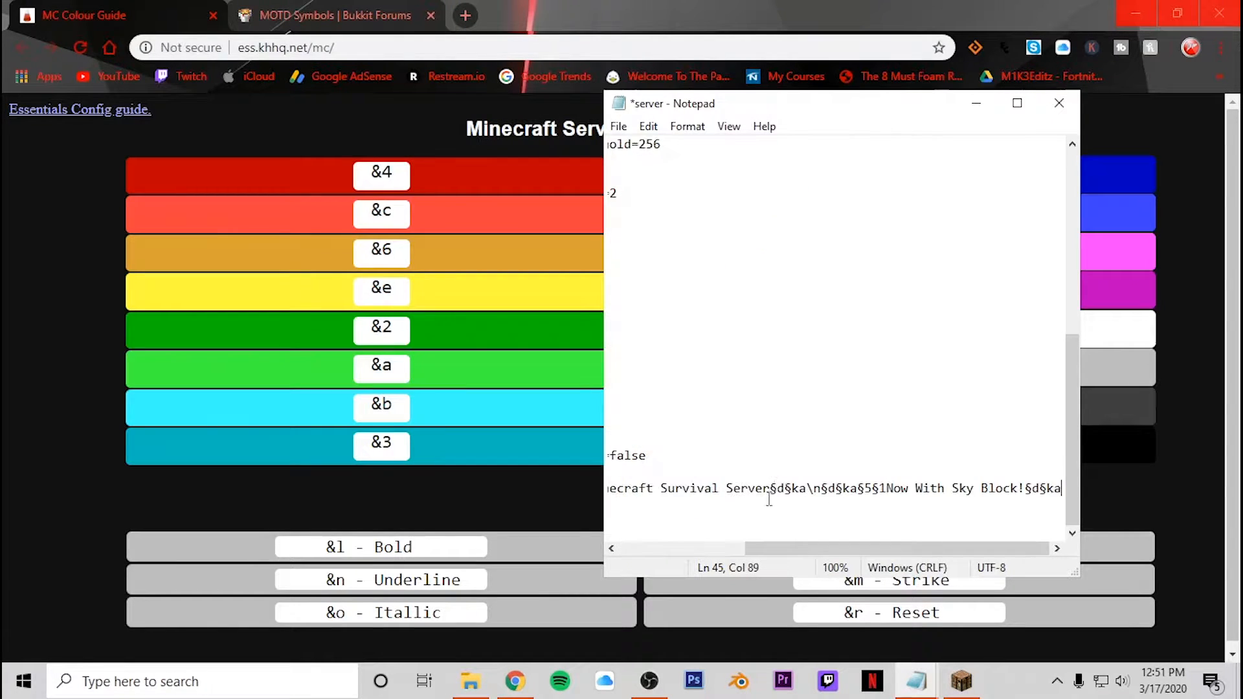
# - Strip the codes around "FRESH GC'S Minecraft Survival Server" in motd, keeping only "\§1" between it and "Now With Sky Block!"
pyautogui.moveTo(785, 549); pyautogui.dragTo(661, 549)
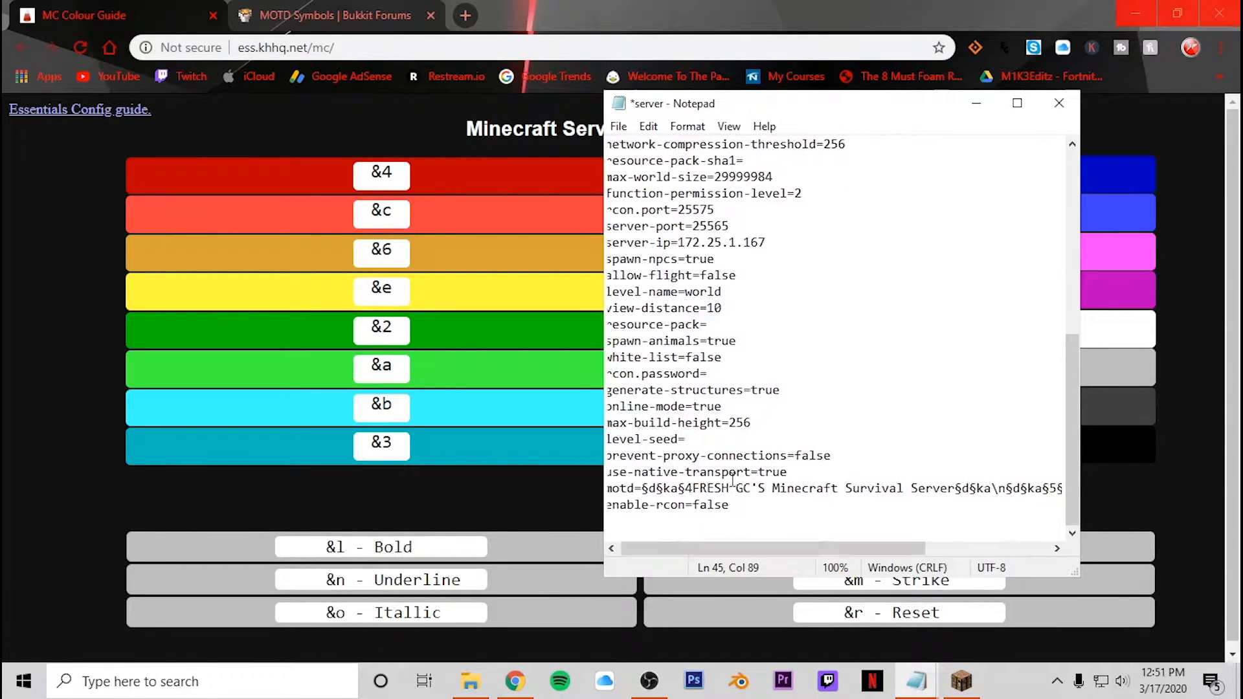
pyautogui.click(694, 488)
pyautogui.press('BackSpace')
pyautogui.press('BackSpace')
pyautogui.press('BackSpace')
pyautogui.press('BackSpace')
pyautogui.press('BackSpace')
pyautogui.press('BackSpace')
pyautogui.press('BackSpace')
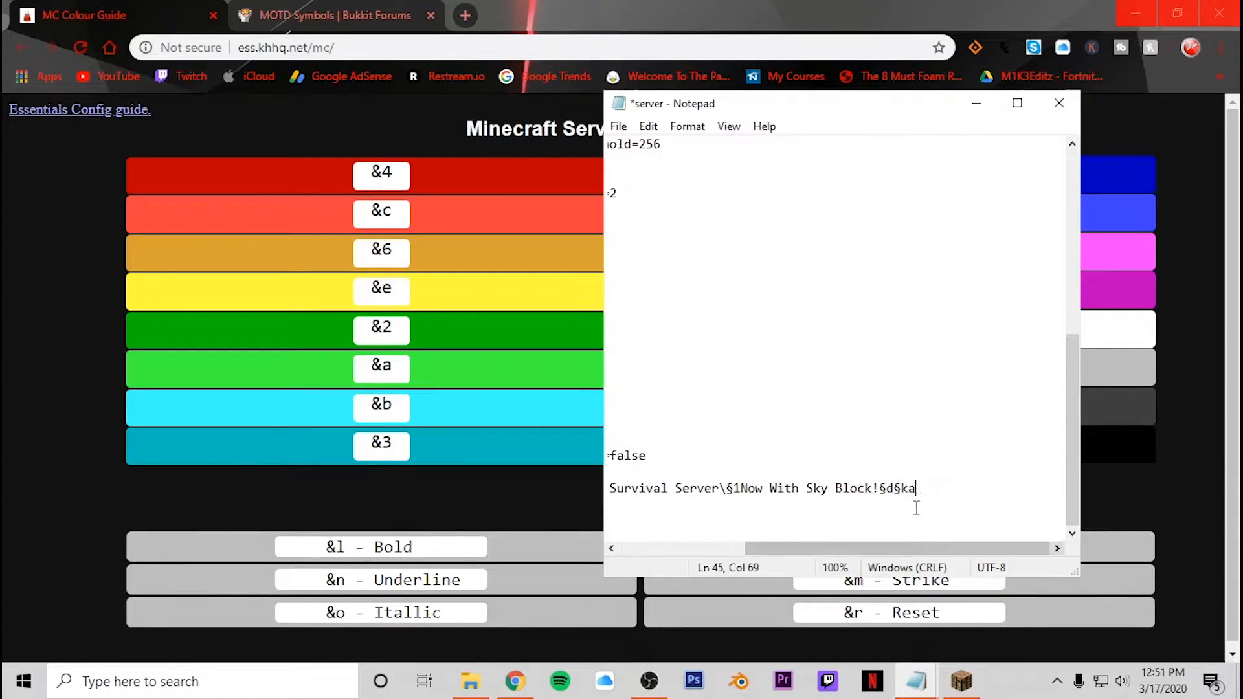
# - Copy the § symbol from the PortZone code line in the MOTD Symbols forum thread and return to the colour guide
pyautogui.moveTo(946, 548); pyautogui.dragTo(738, 540)
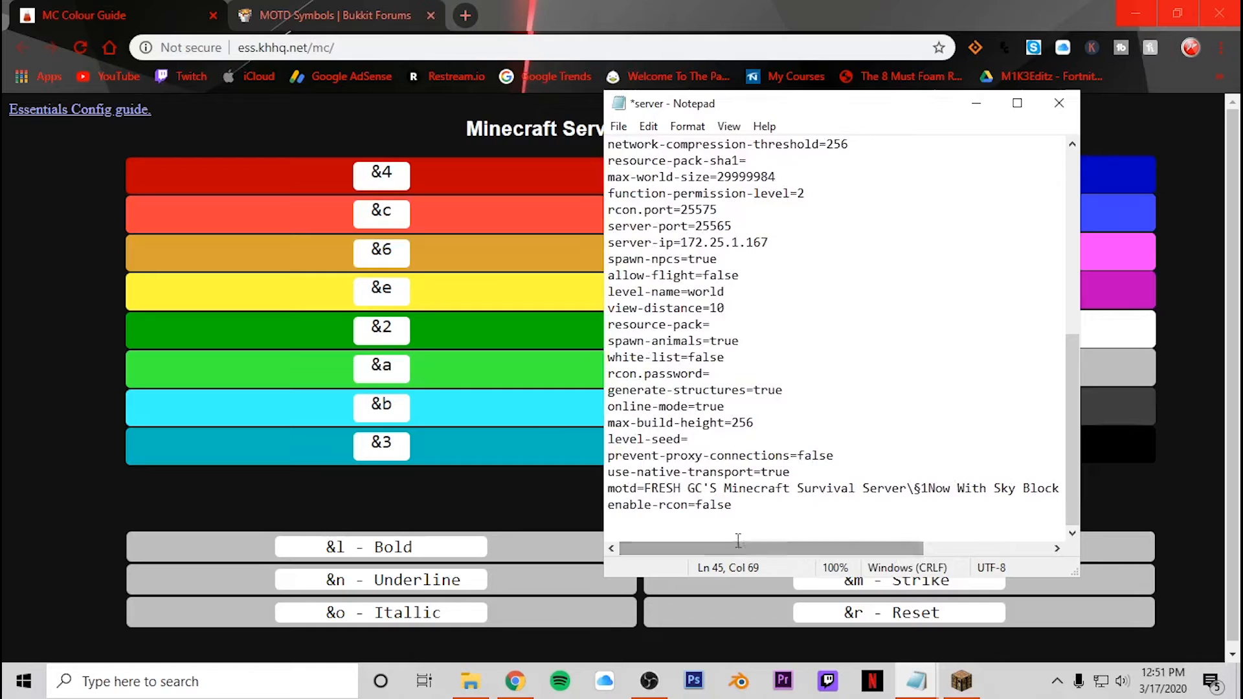
pyautogui.click(643, 490)
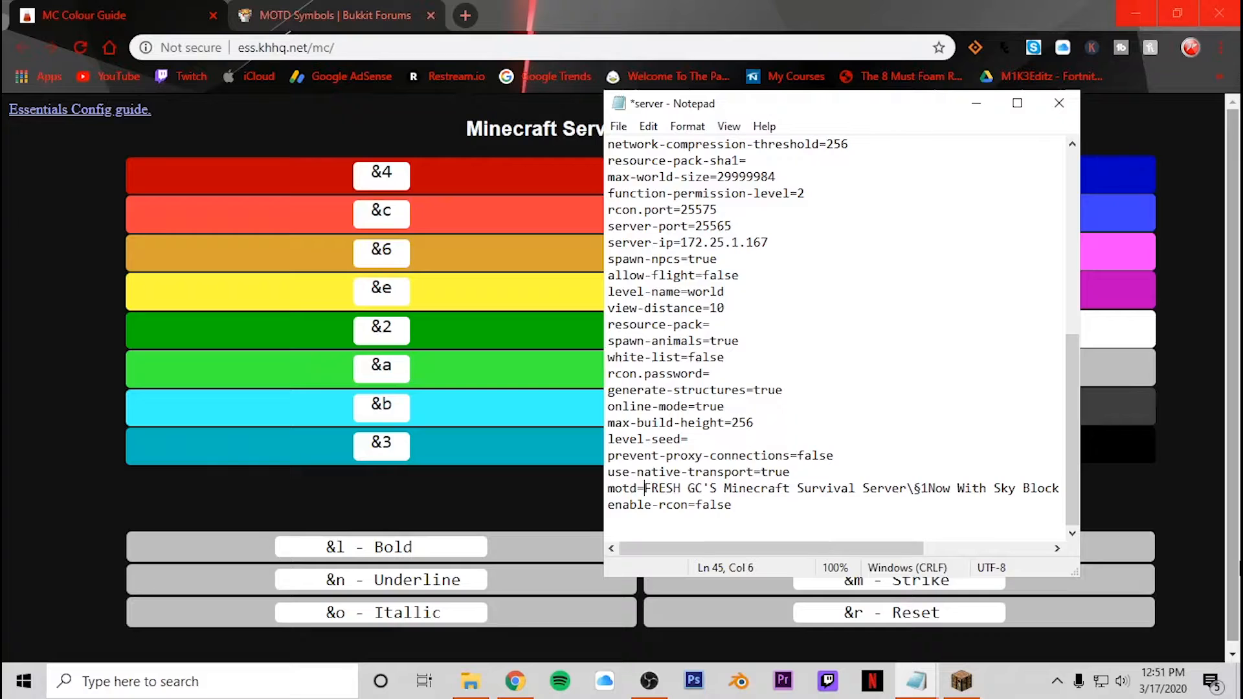
pyautogui.click(336, 15)
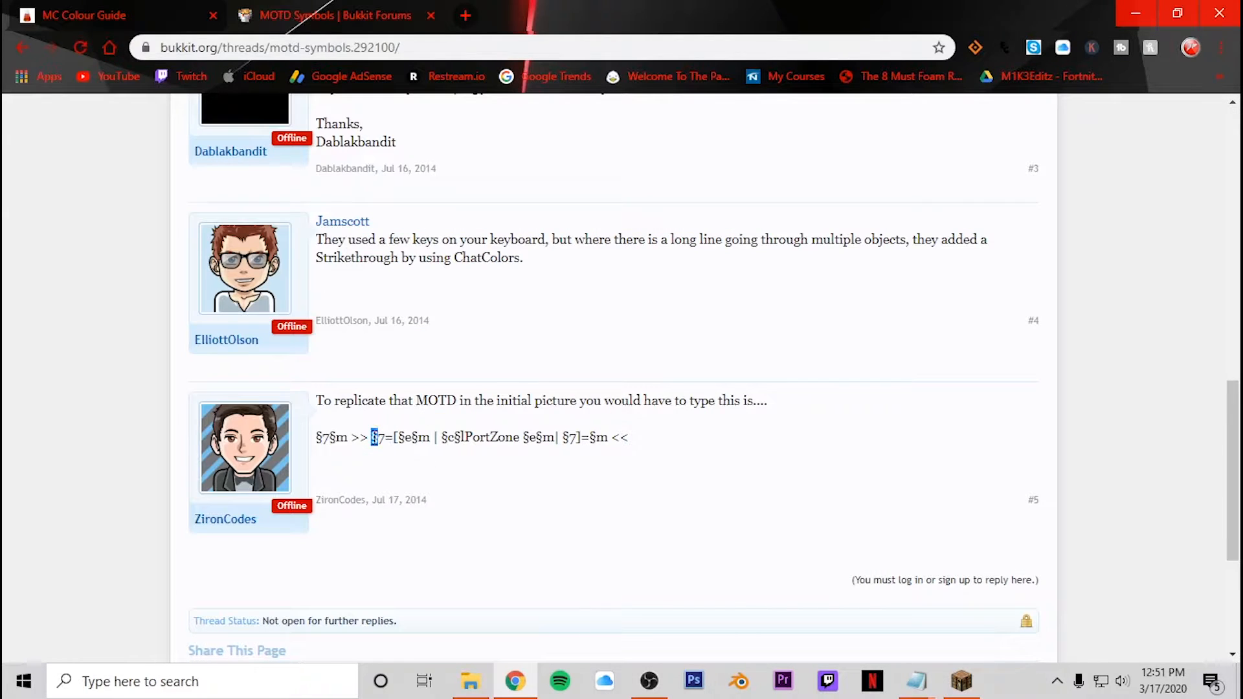
pyautogui.rightClick(374, 439)
pyautogui.click(401, 453)
pyautogui.hotkey('ctrl', '1')
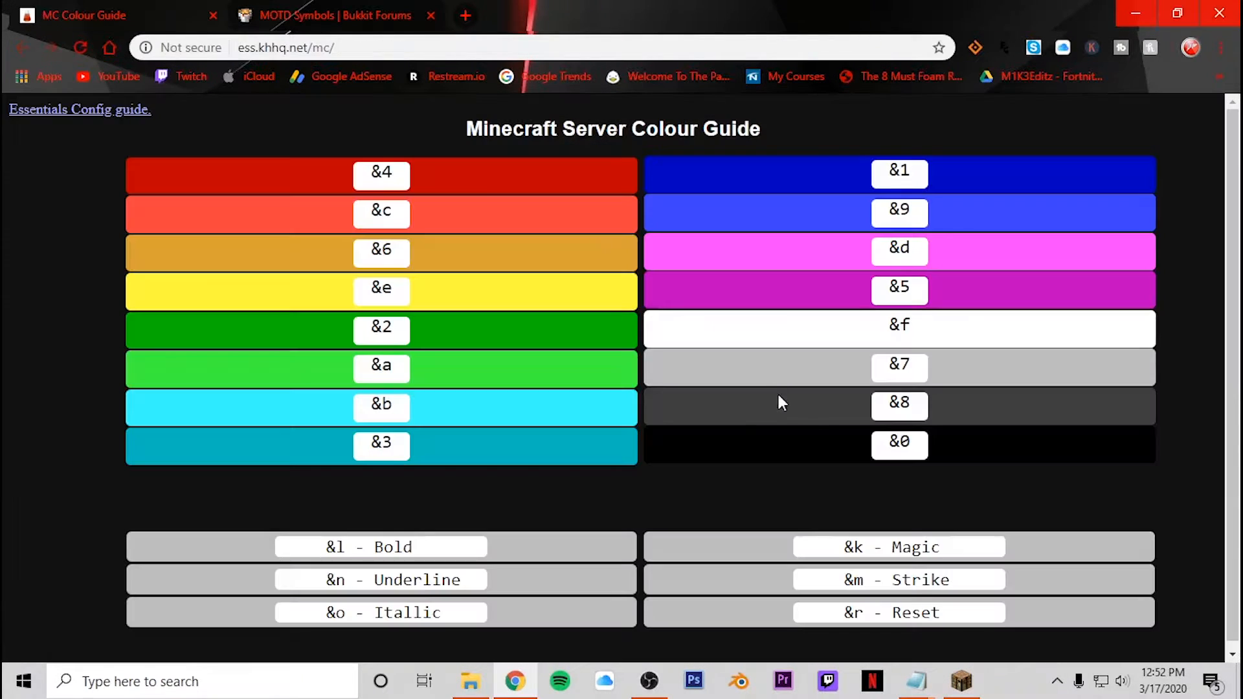
# - Insert the codes "§d§ka§a§1" in front of "FRESH GC'S" in the motd line of the server properties file
pyautogui.moveTo(916, 681)
pyautogui.click(971, 596)
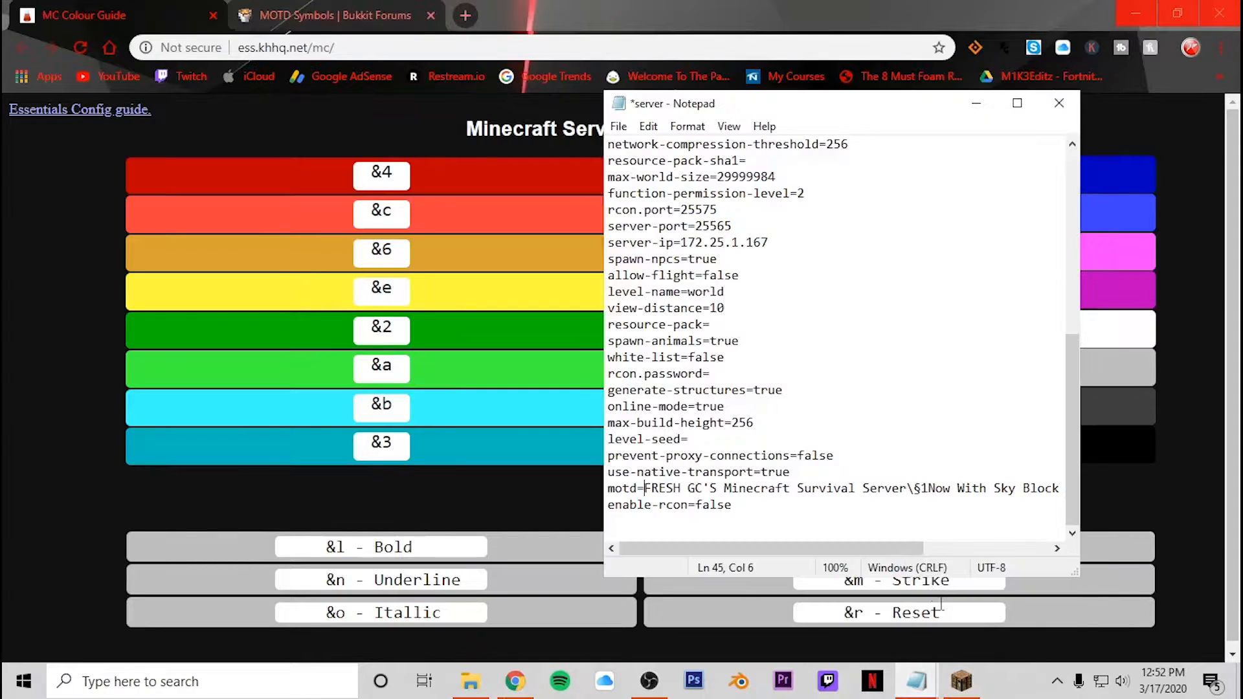
pyautogui.moveTo(850, 107); pyautogui.dragTo(904, 108)
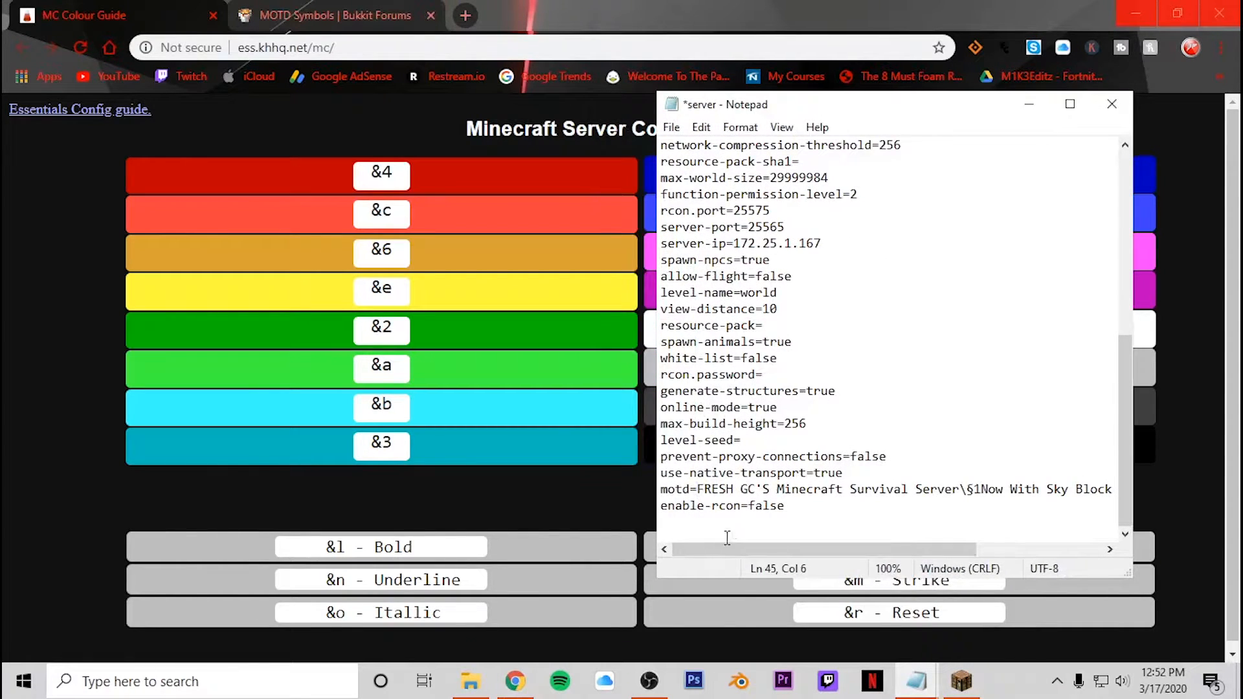
pyautogui.hotkey('ctrl', 'v')
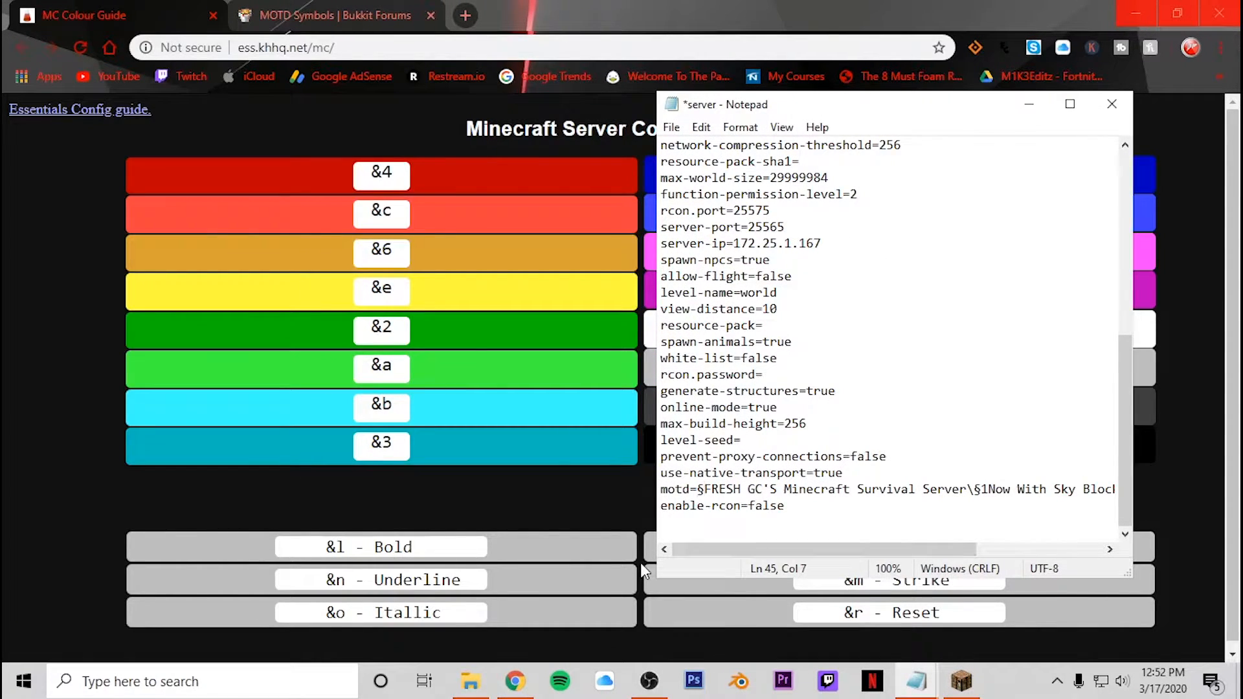
pyautogui.write('d')
pyautogui.hotkey('ctrl', 'v')
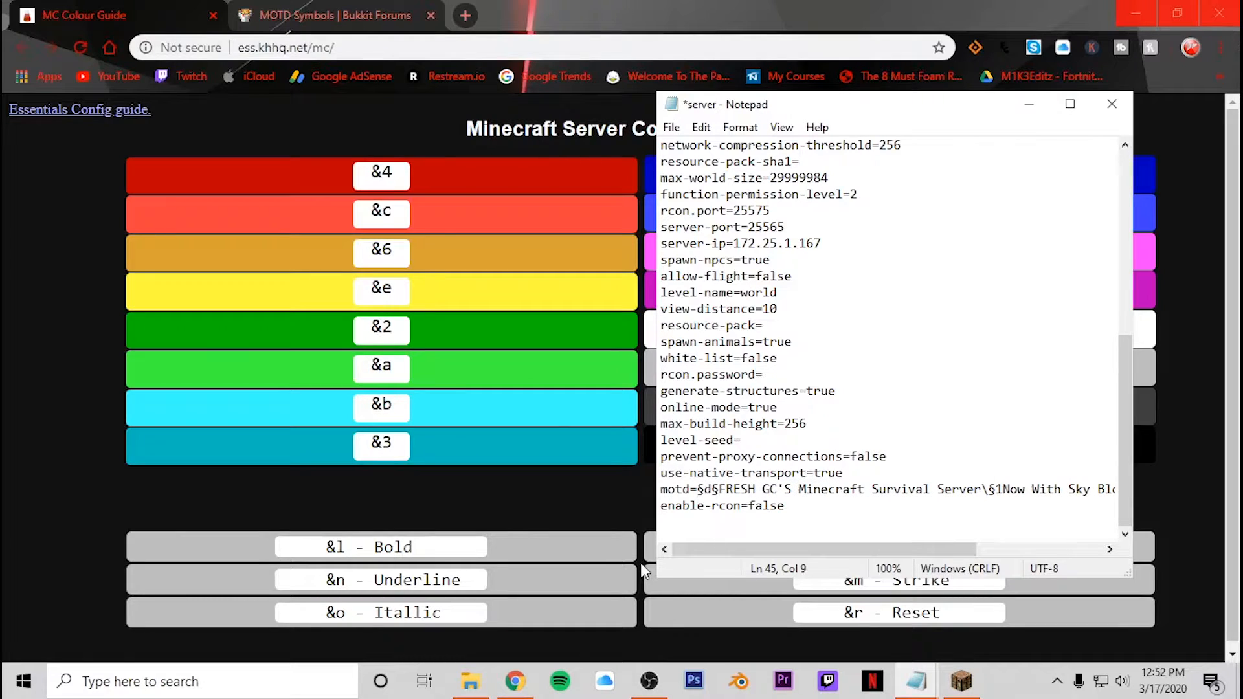
pyautogui.write('ka')
pyautogui.hotkey('ctrl', 'v')
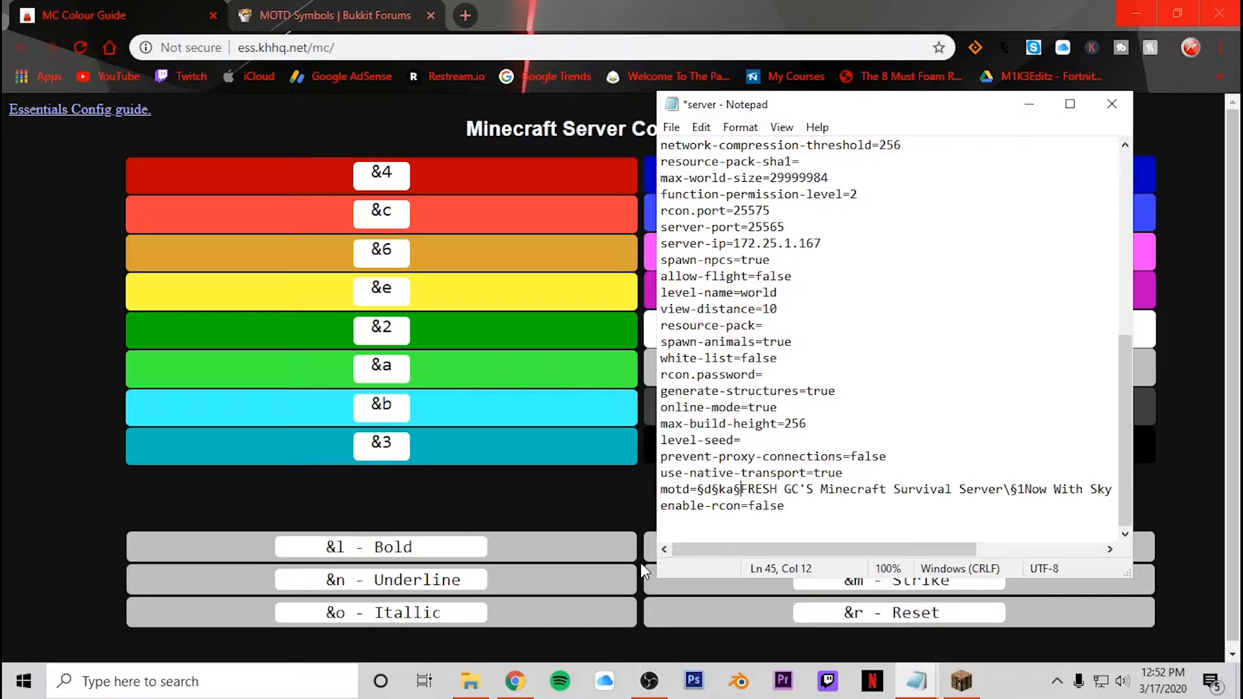
pyautogui.write('a')
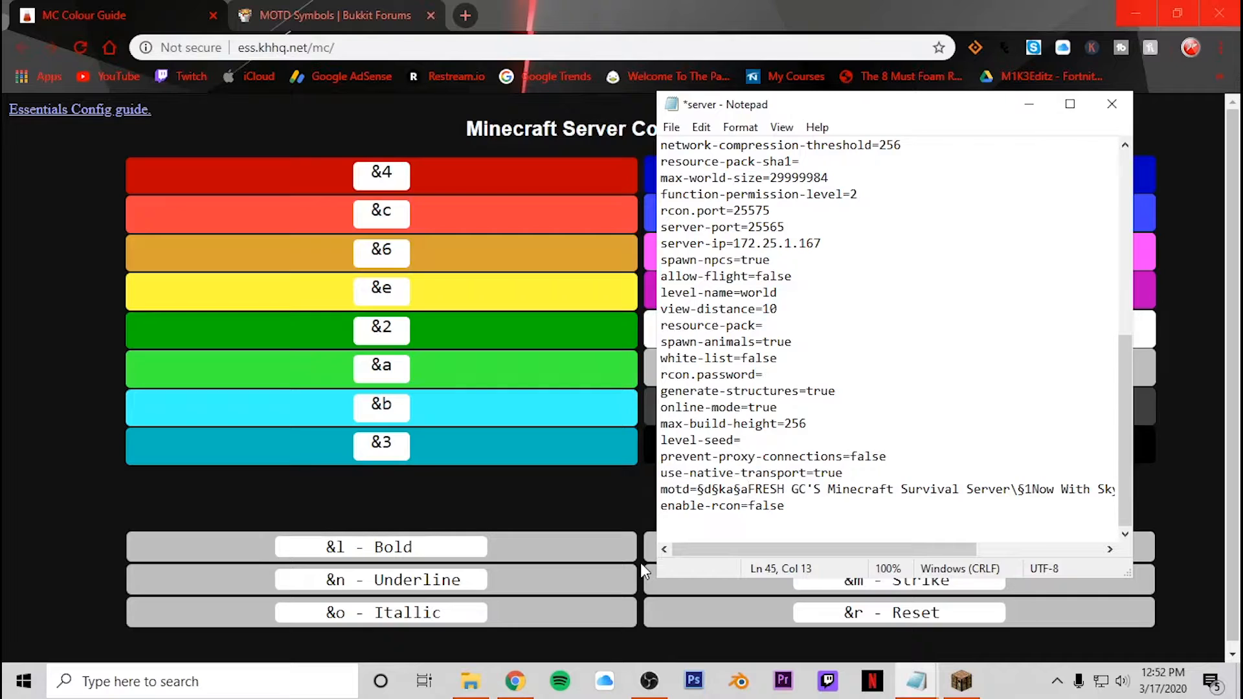
pyautogui.write('§')
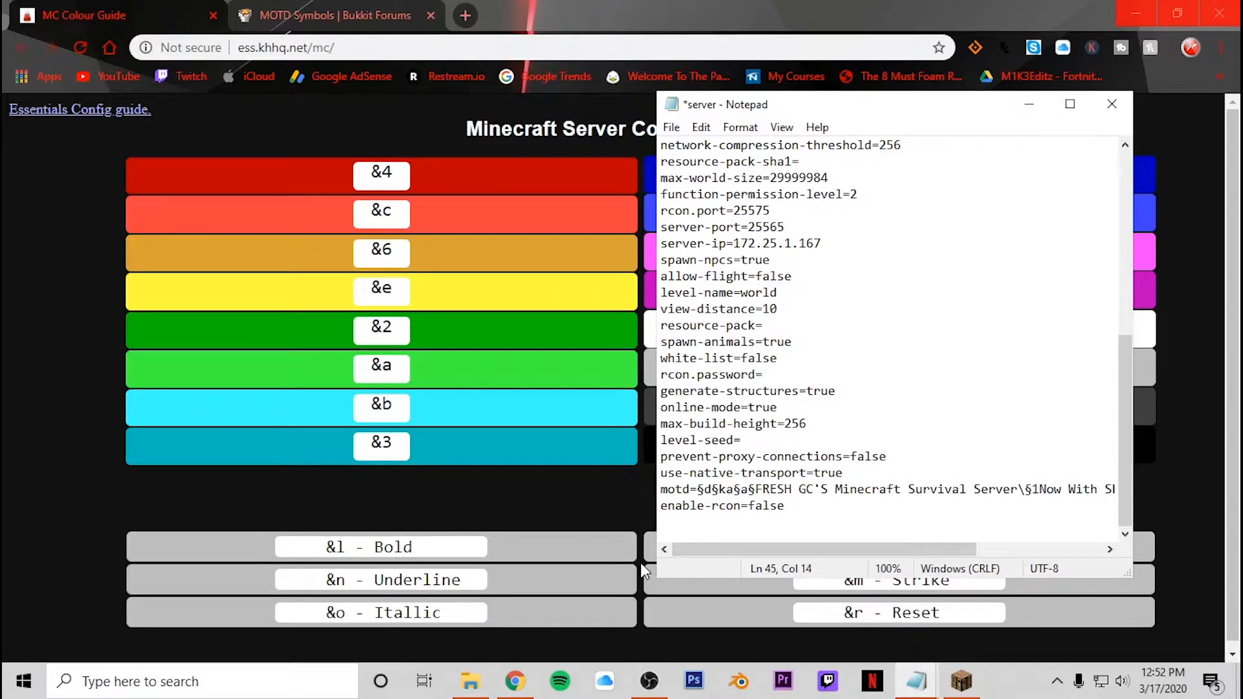
pyautogui.write('1')
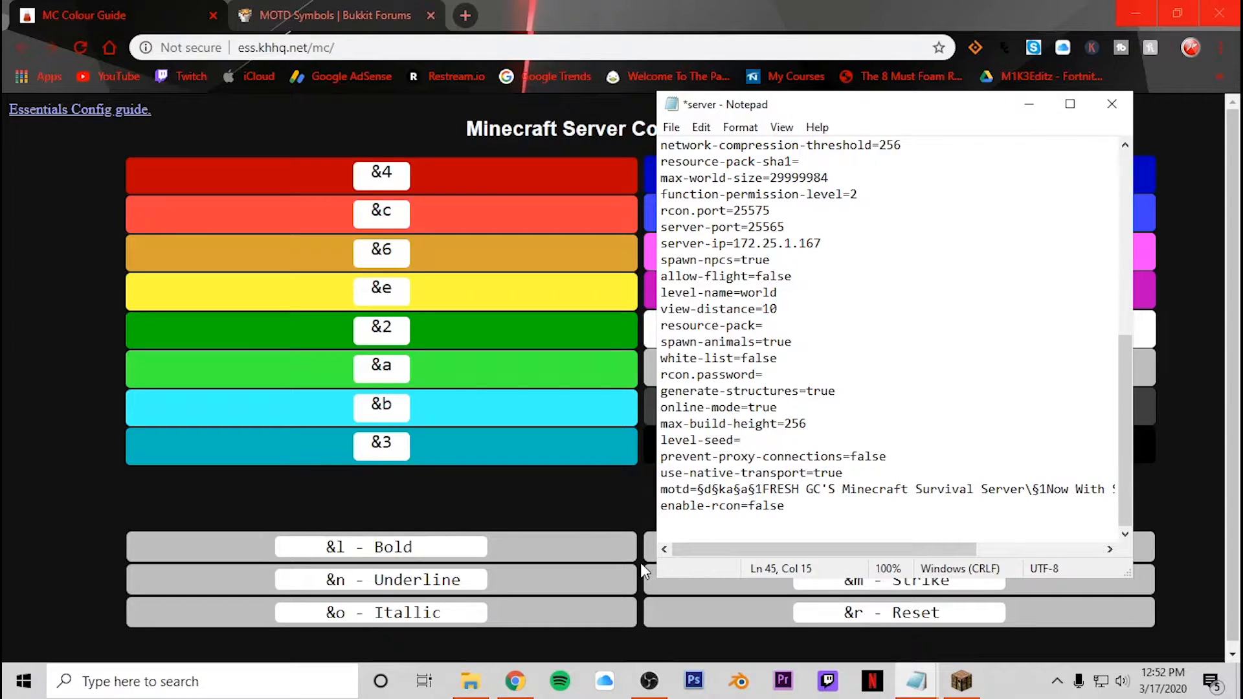
# - Insert the codes "§d§ka" directly after "Survival Server" and again after the backslash in the motd line
pyautogui.click(1026, 490)
pyautogui.write('§')
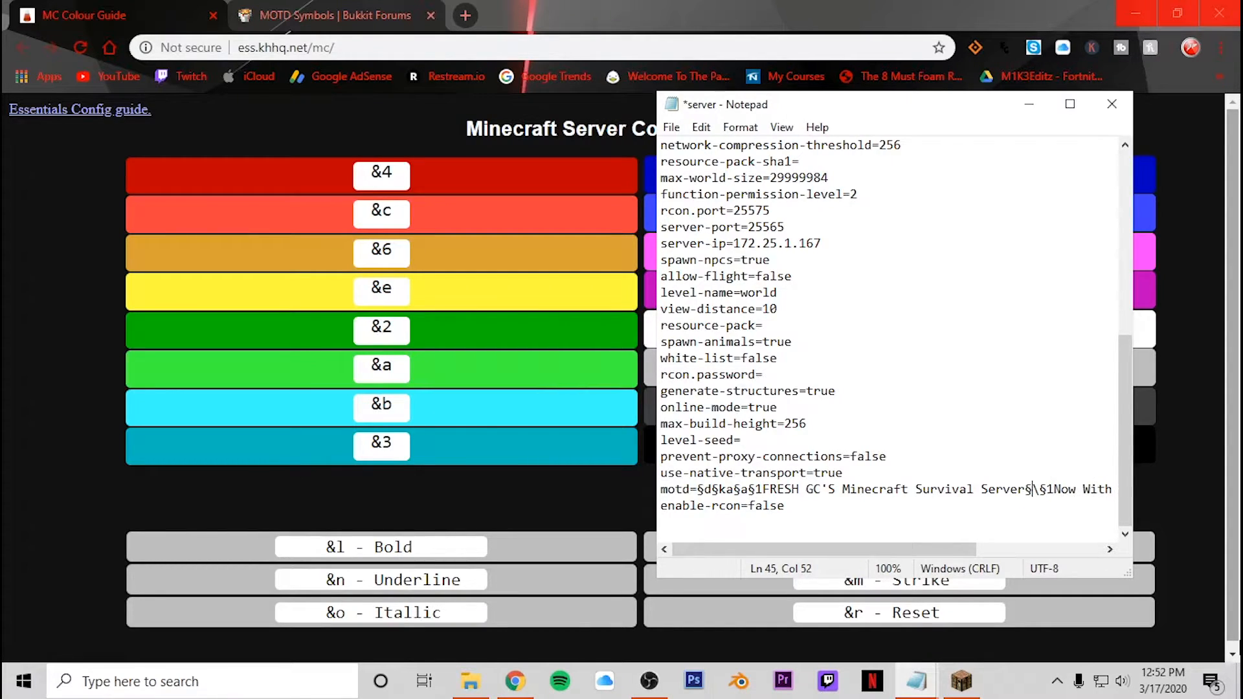
pyautogui.write('d§da')
pyautogui.press('Right')
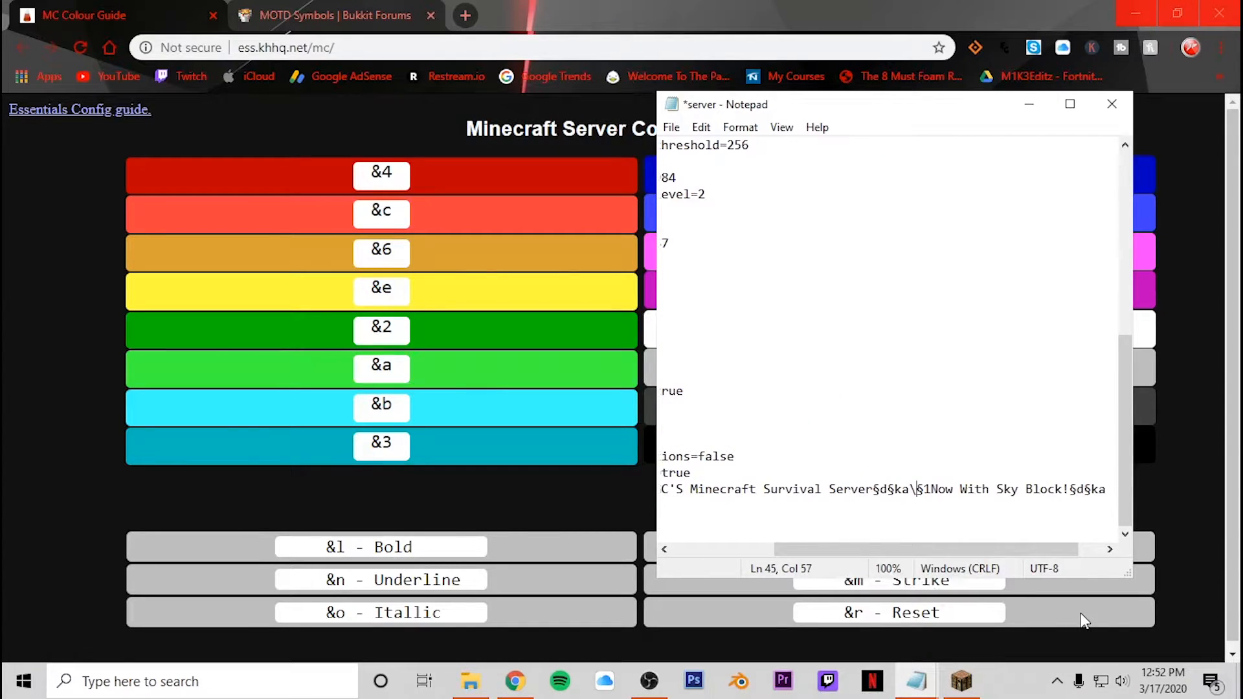
pyautogui.write('§')
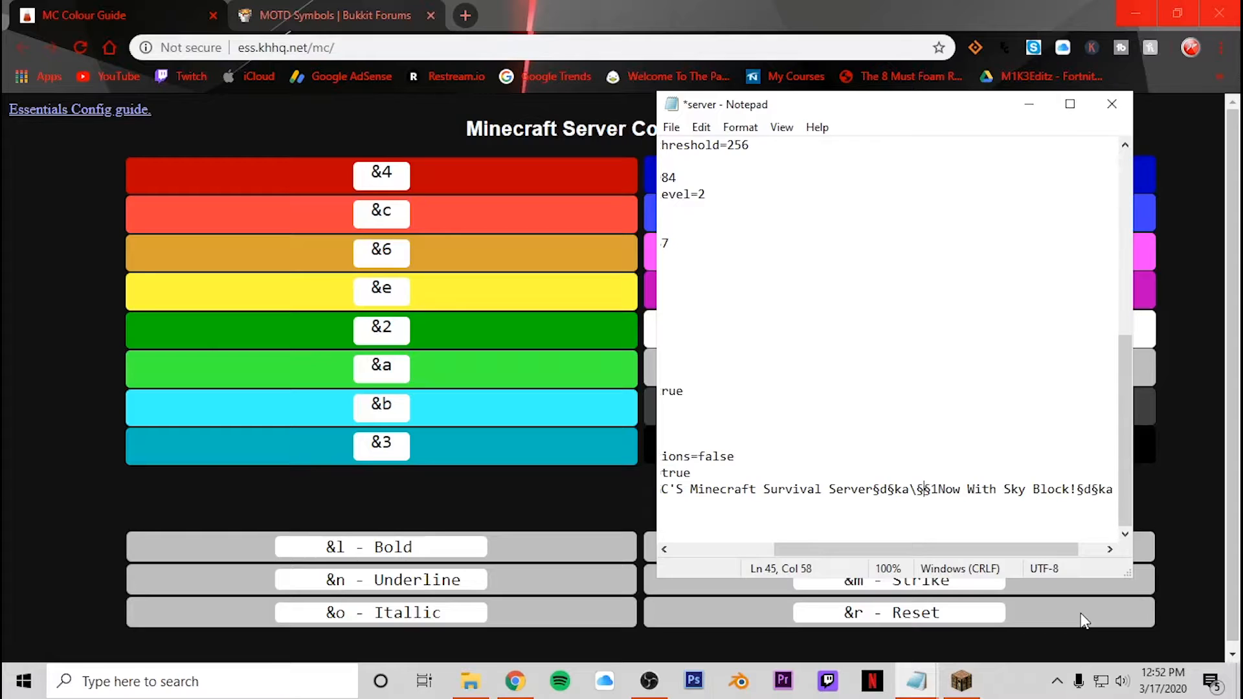
pyautogui.write('d')
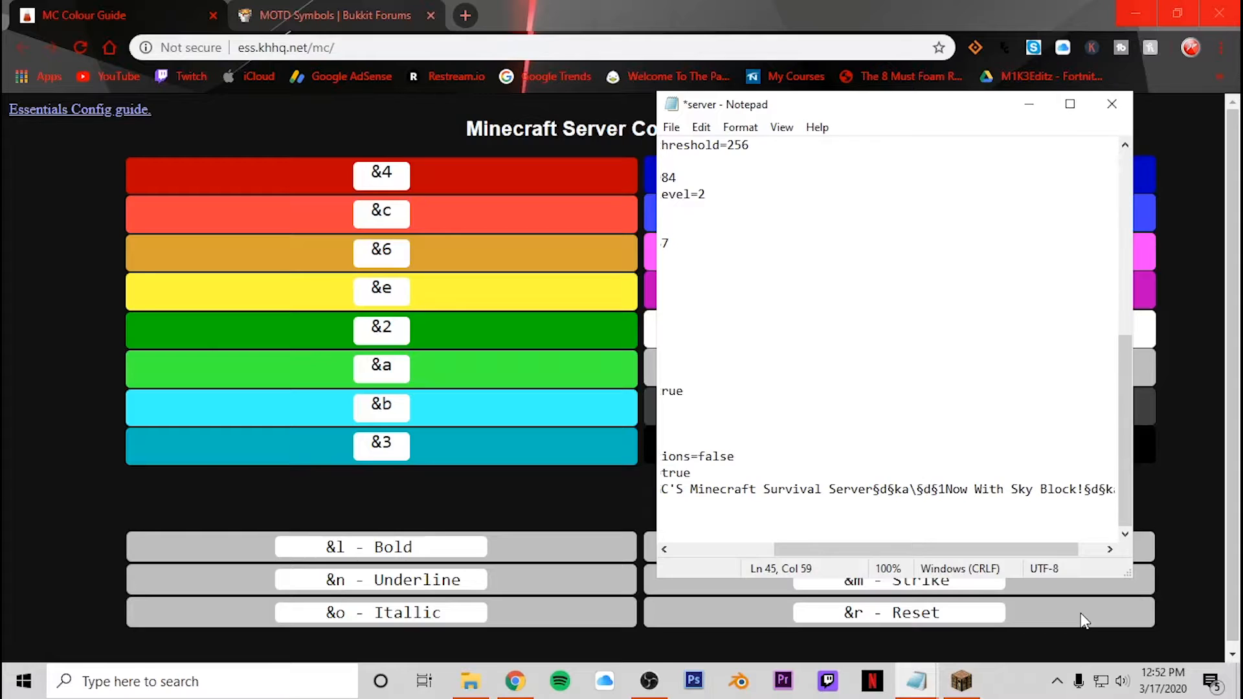
pyautogui.write('§ka§')
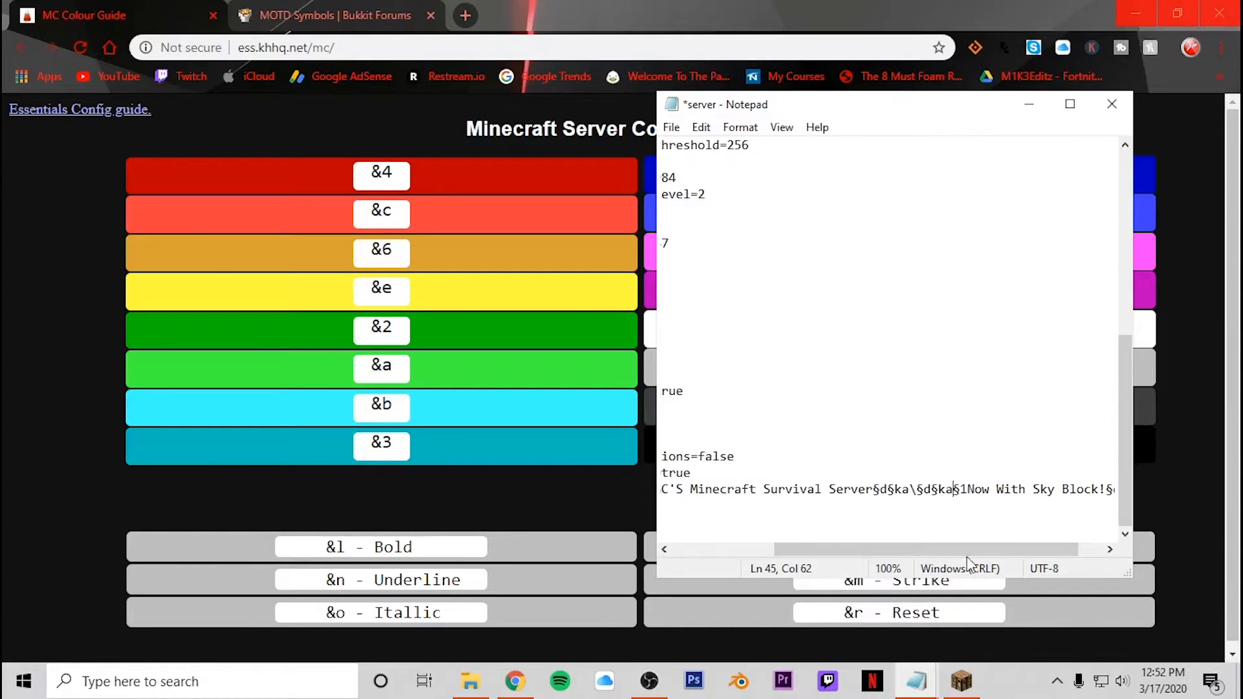
# - Replace the §1 code in front of "Now With Sky Block!" with "§3§o"
pyautogui.moveTo(967, 548); pyautogui.dragTo(1015, 546)
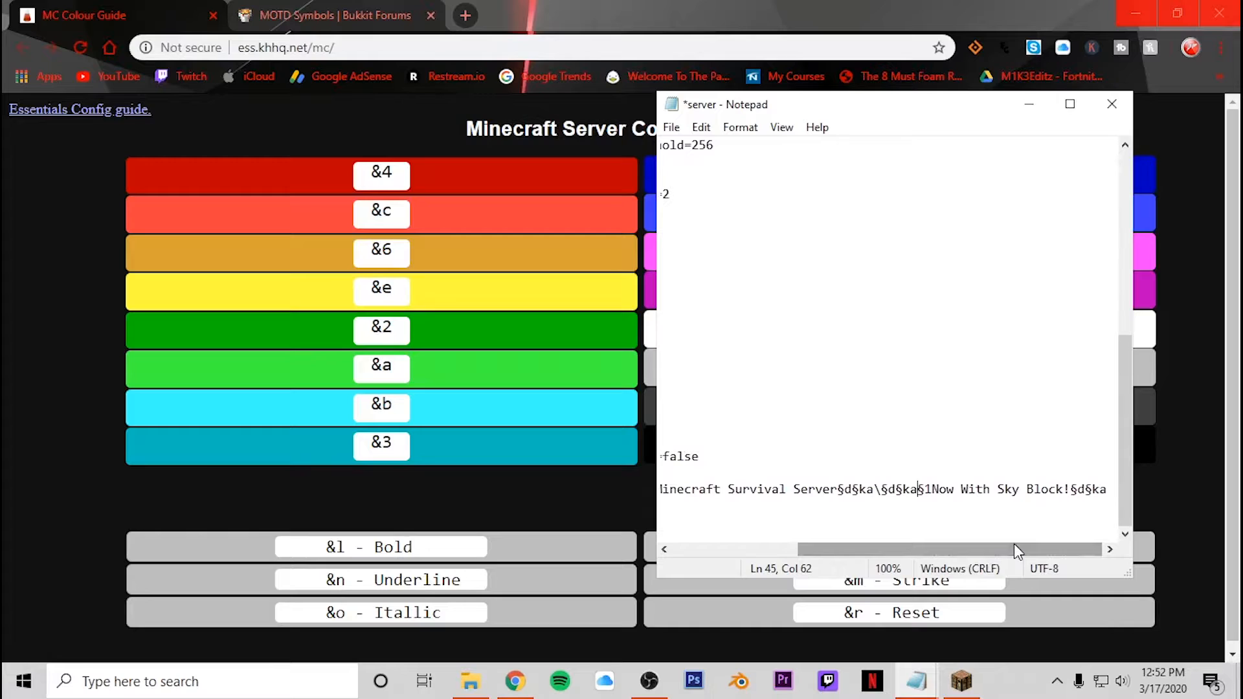
pyautogui.press('Delete')
pyautogui.press('Delete')
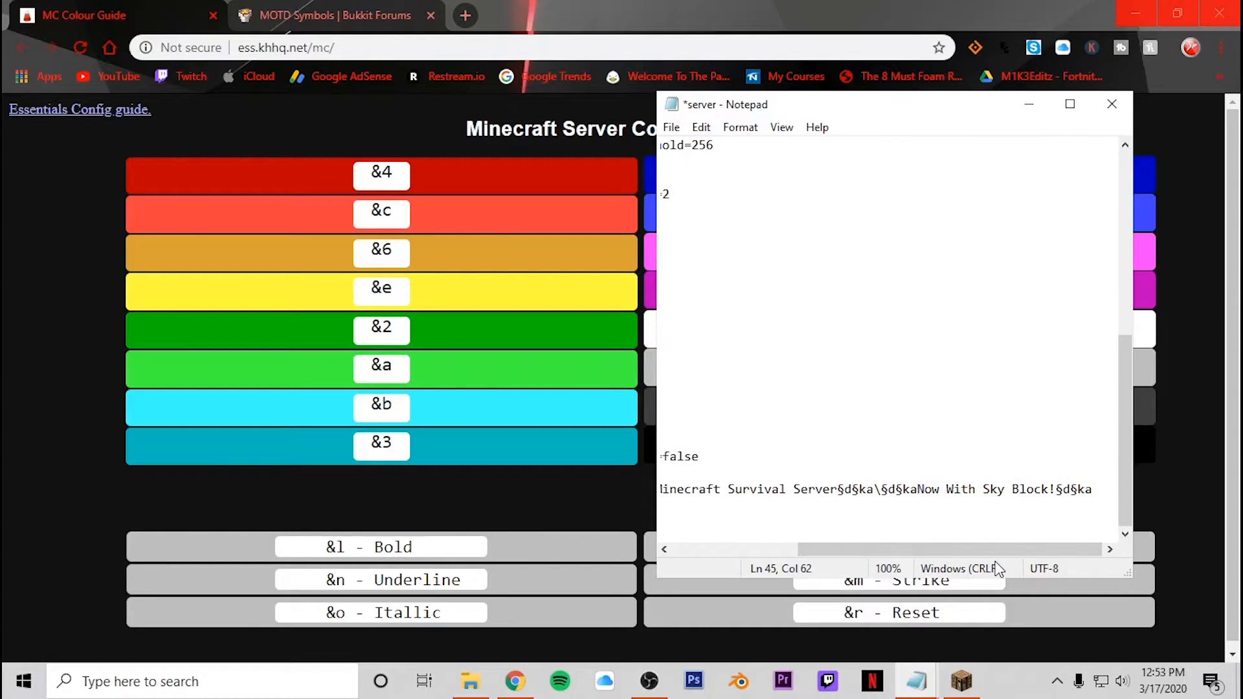
pyautogui.write('§')
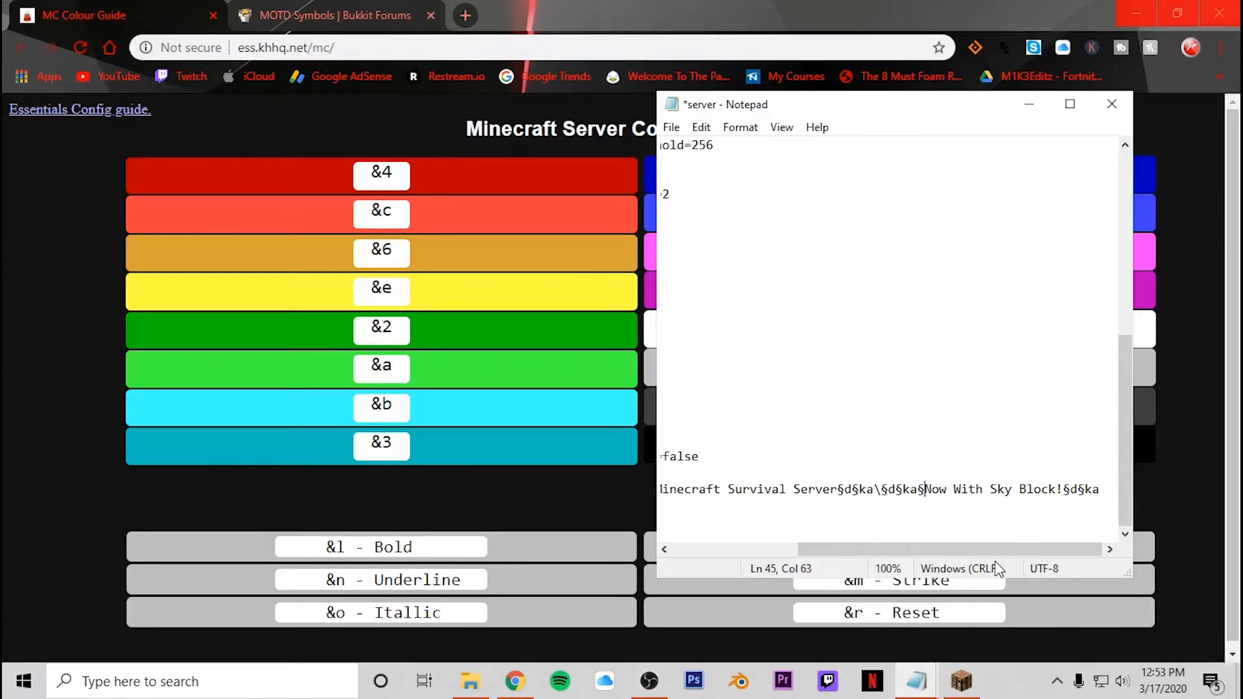
pyautogui.write('3§')
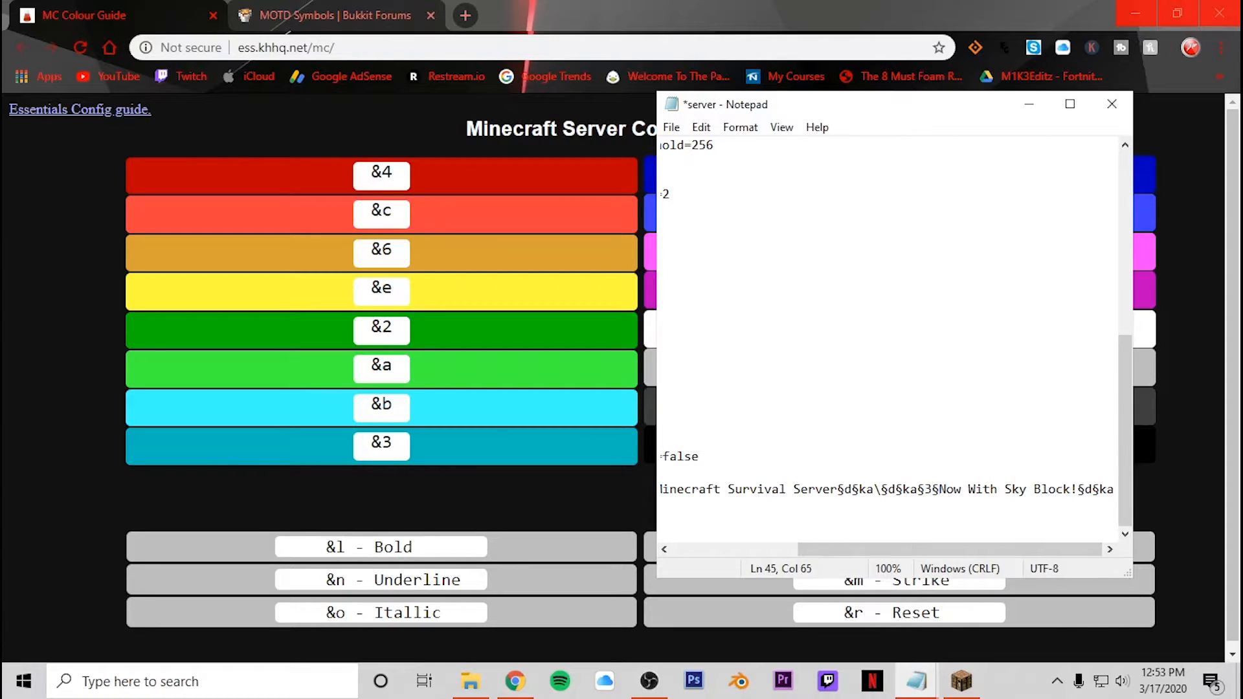
pyautogui.write('o')
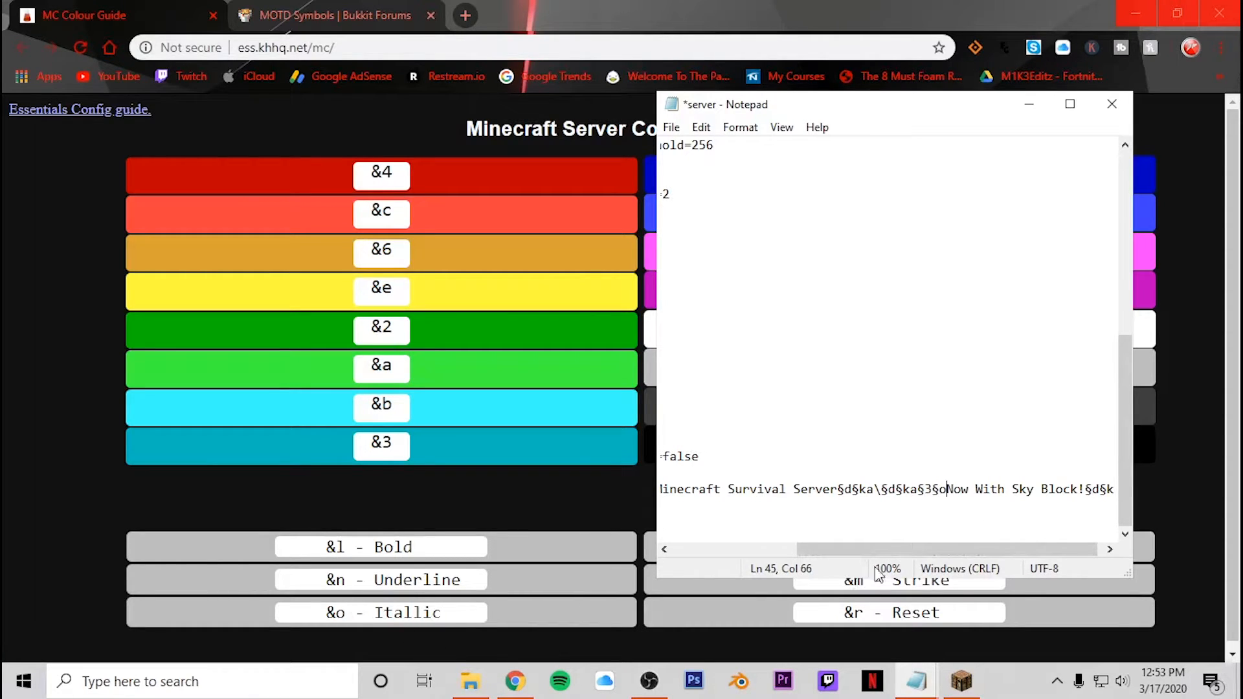
pyautogui.moveTo(922, 548); pyautogui.dragTo(927, 548)
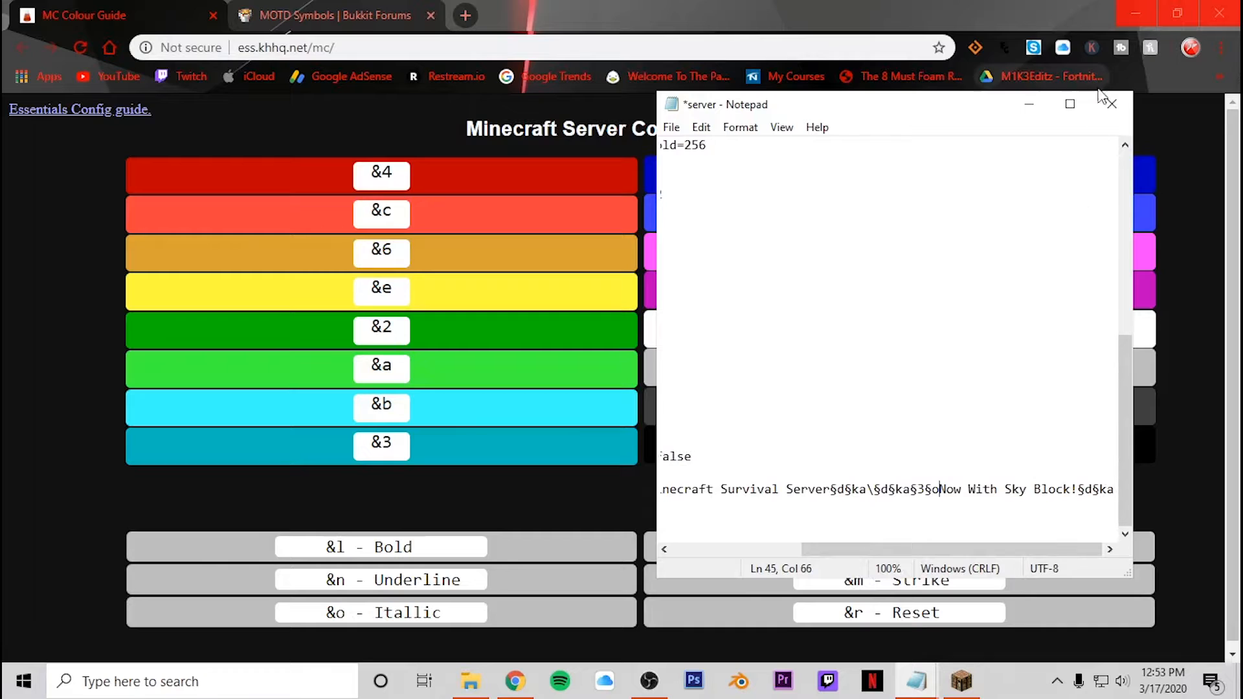
# - Save and close the server properties file, and launch the server with the start batch file in the BP MC server folder
pyautogui.click(1111, 104)
pyautogui.click(543, 360)
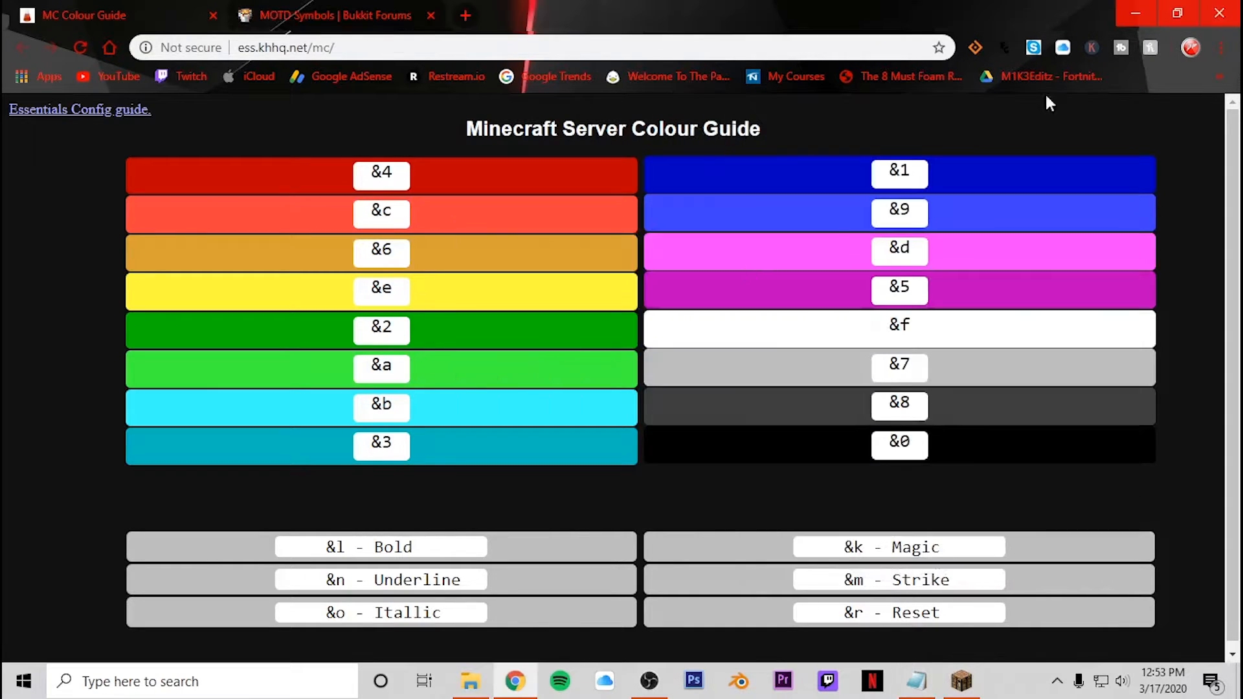
pyautogui.click(1135, 13)
pyautogui.doubleClick(661, 228)
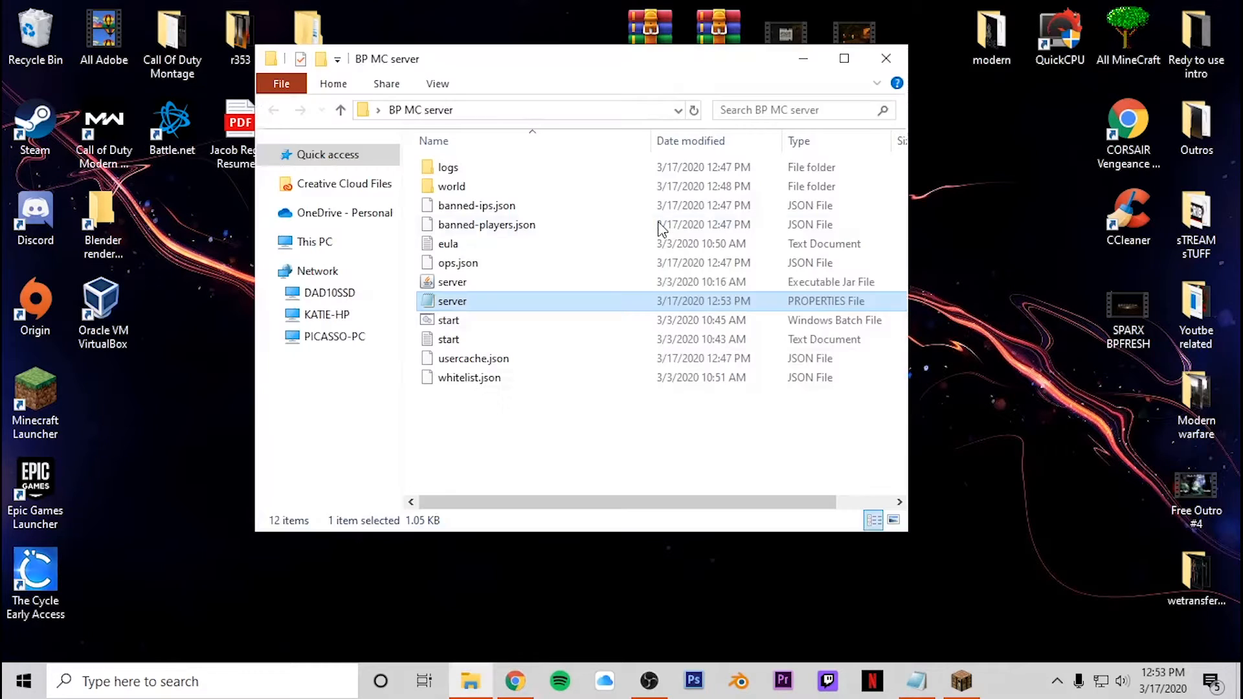
pyautogui.doubleClick(573, 321)
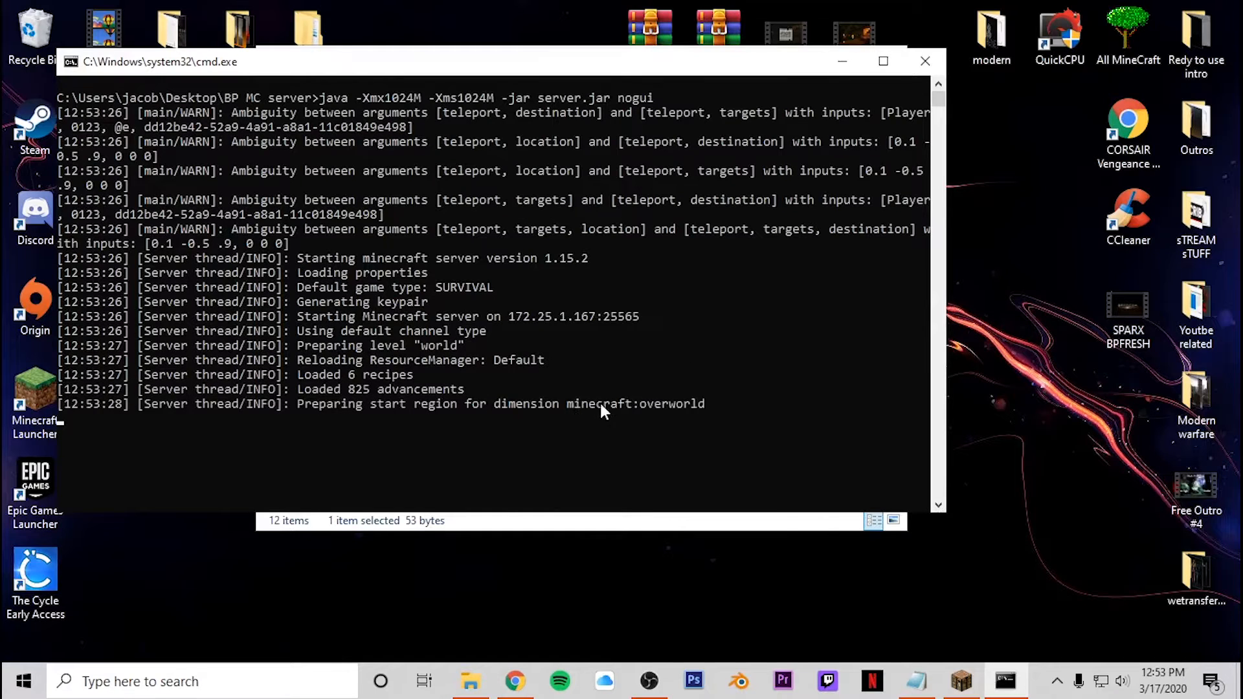
# - Switch to Minecraft, select the Minecraft Server entry in the multiplayer list to inspect the new MOTD, and leave the list
pyautogui.hotkey('alt', 'Tab')
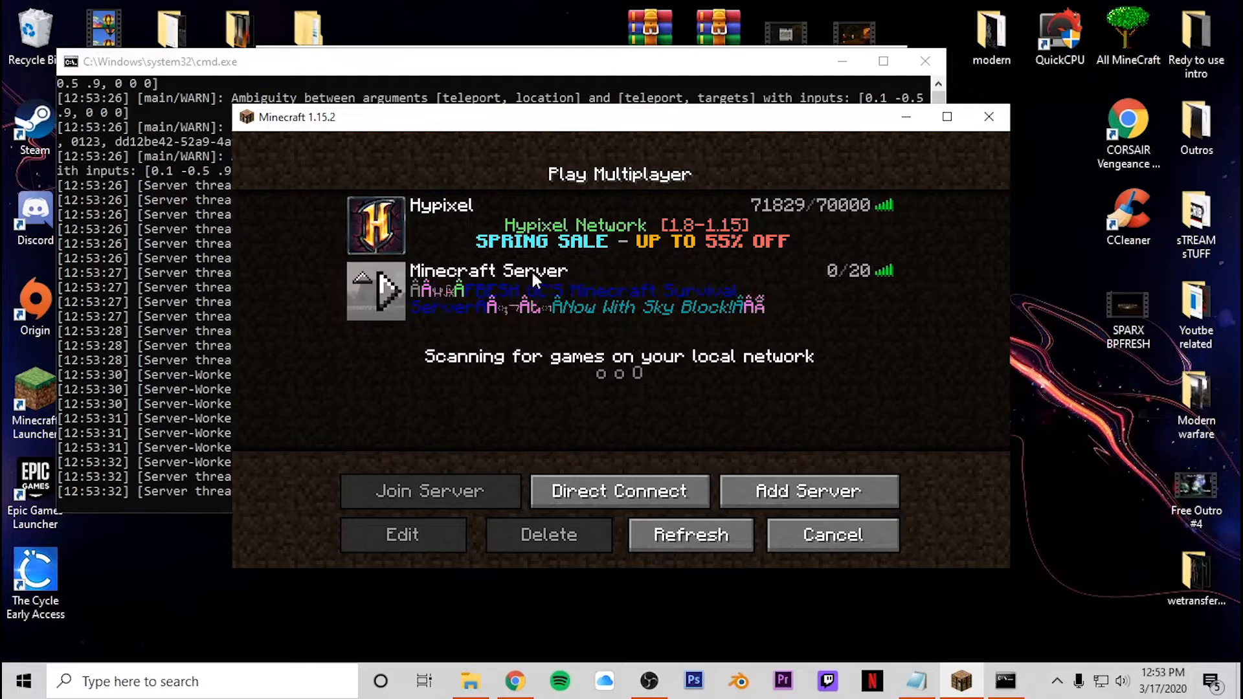
pyautogui.click(583, 303)
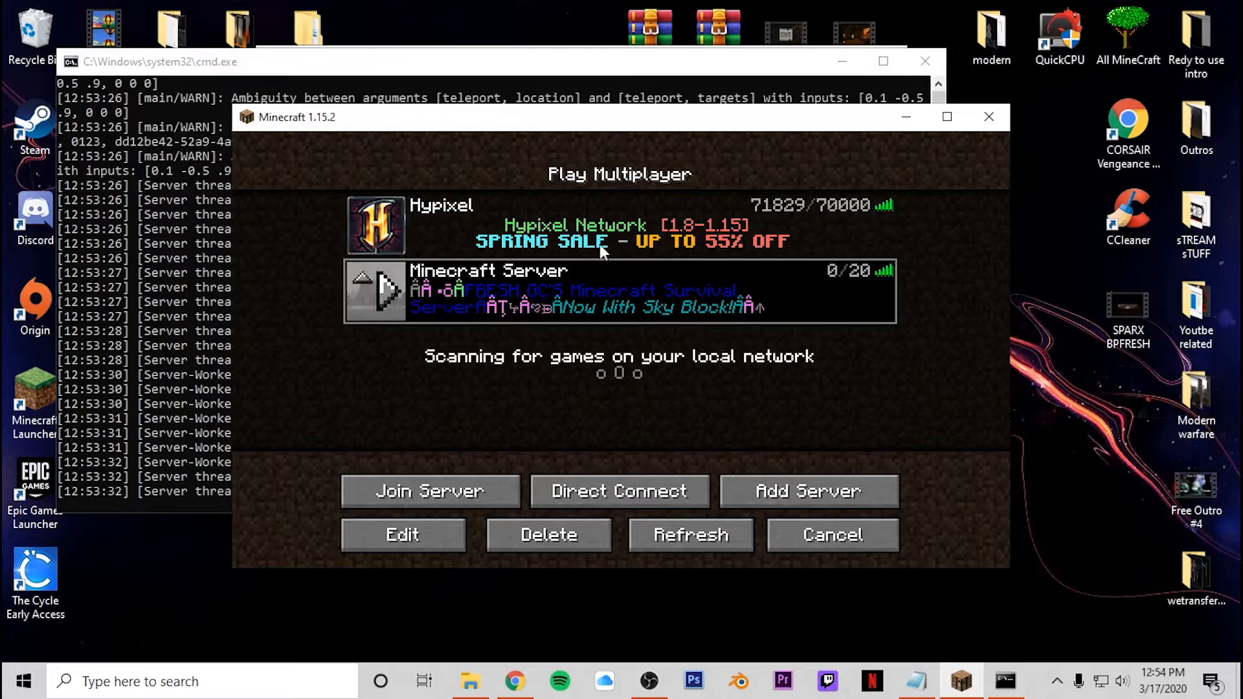
pyautogui.click(809, 534)
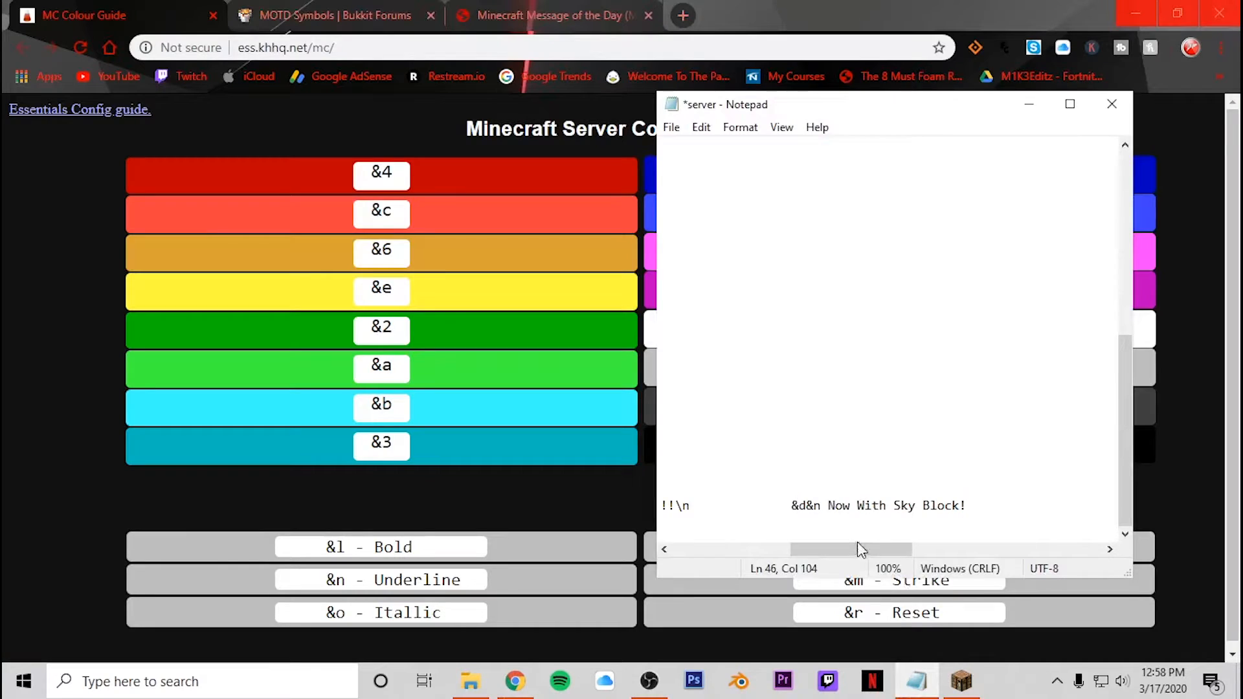
pyautogui.moveTo(857, 542); pyautogui.dragTo(720, 552)
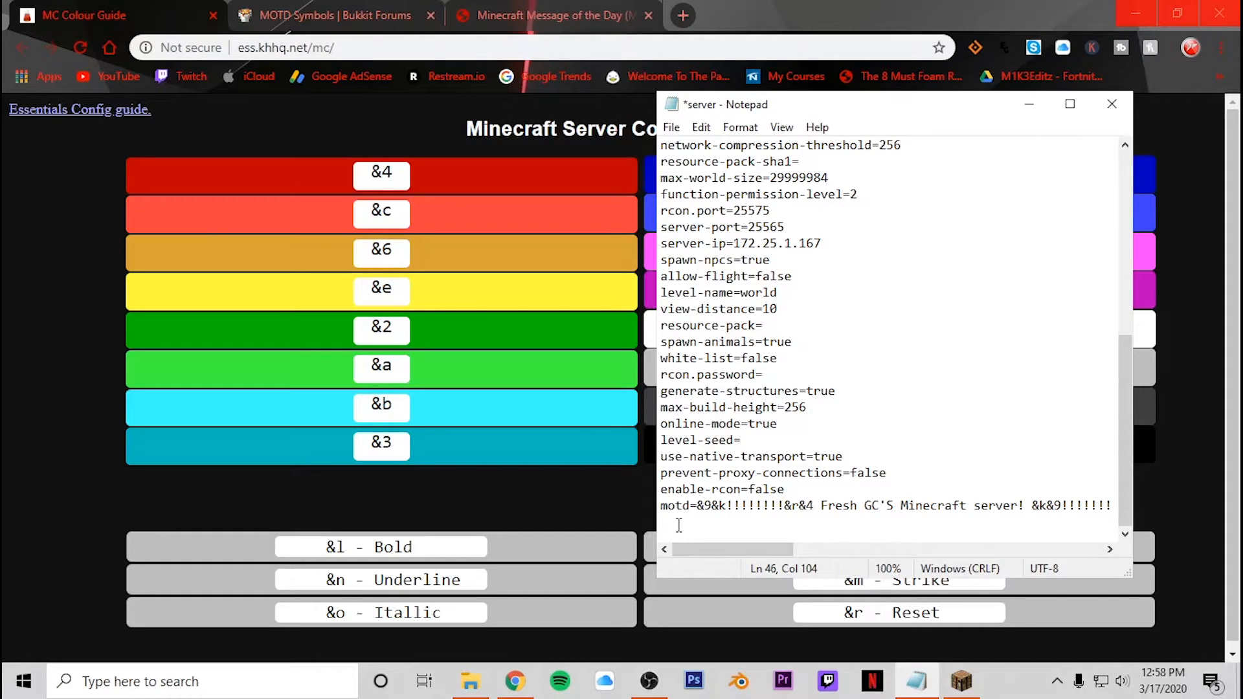
pyautogui.click(707, 506)
pyautogui.hotkey('ctrl', 'v')
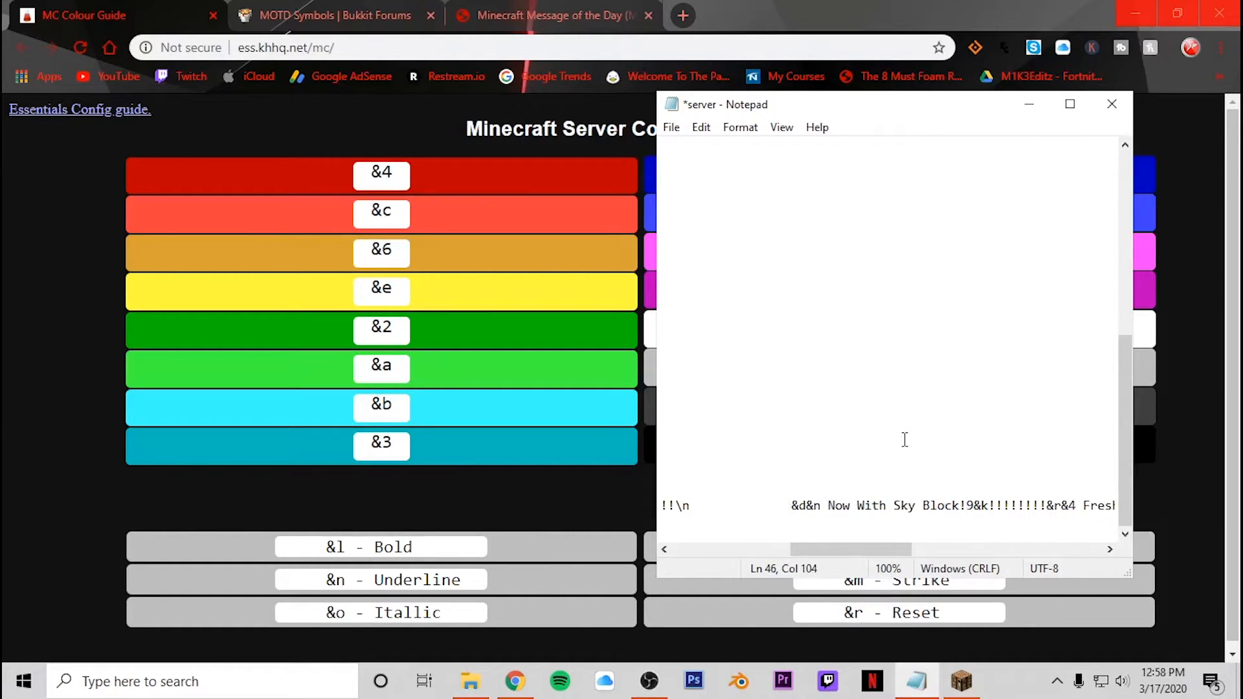
pyautogui.hotkey('ctrl', 'z')
# - Copy the § symbol from the example MOTD in the Bukkit forum thread and return to the colour guide
pyautogui.click(361, 10)
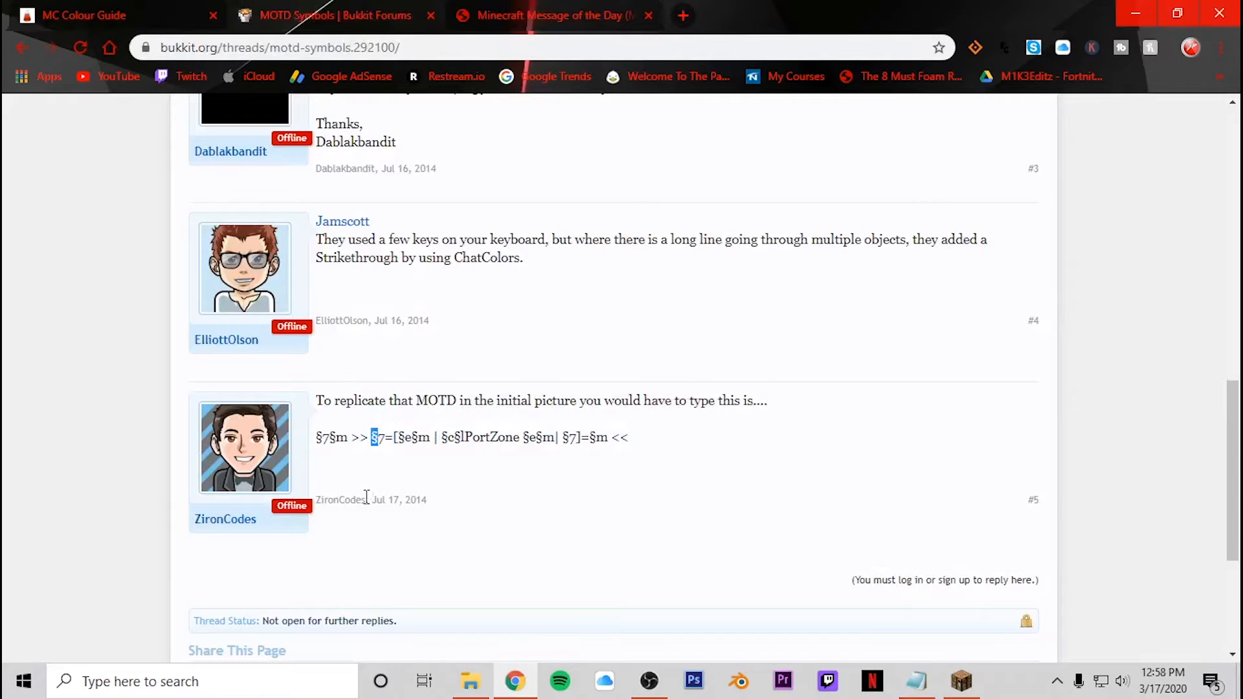
pyautogui.rightClick(375, 437)
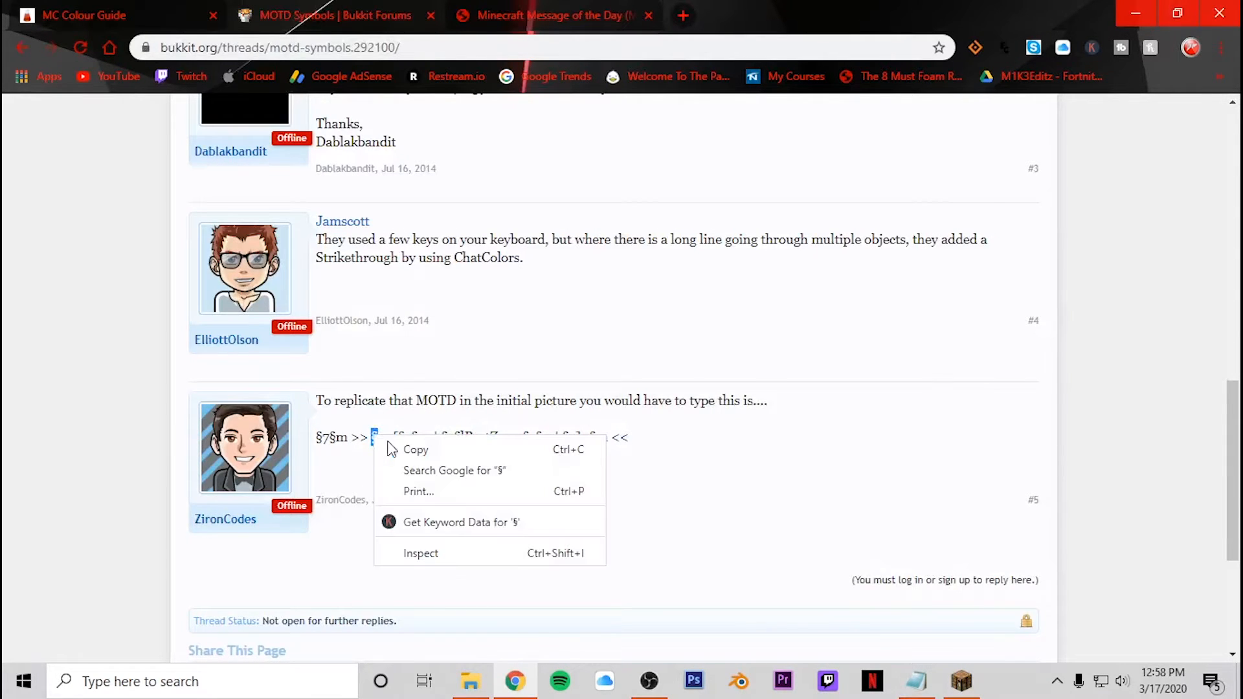
pyautogui.click(401, 446)
pyautogui.click(195, 16)
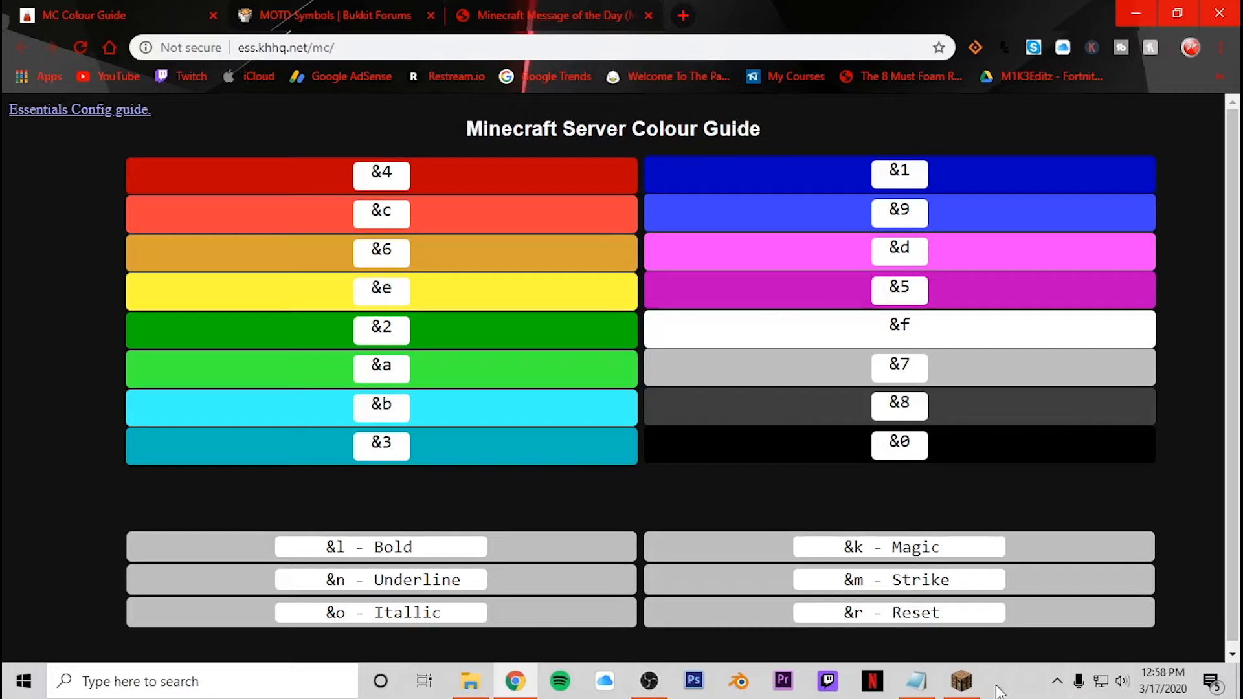
# - Replace every & in the motd line of the server properties file with the copied § symbol
pyautogui.click(916, 680)
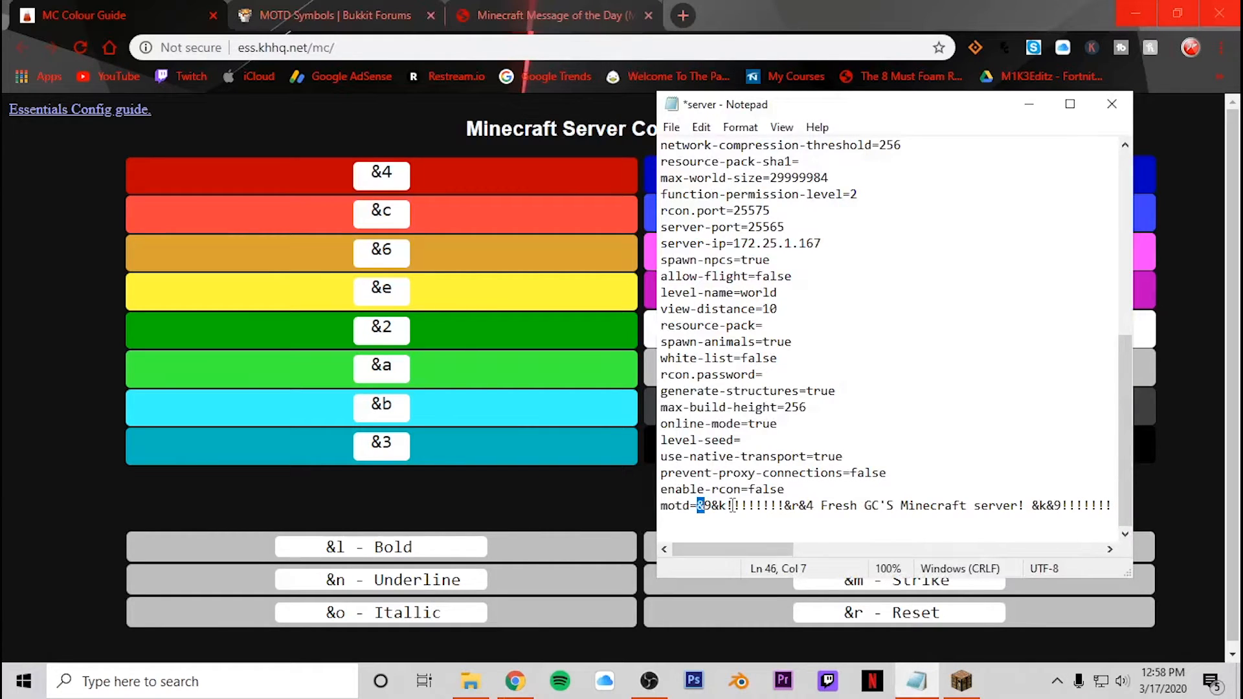
pyautogui.press('Right')
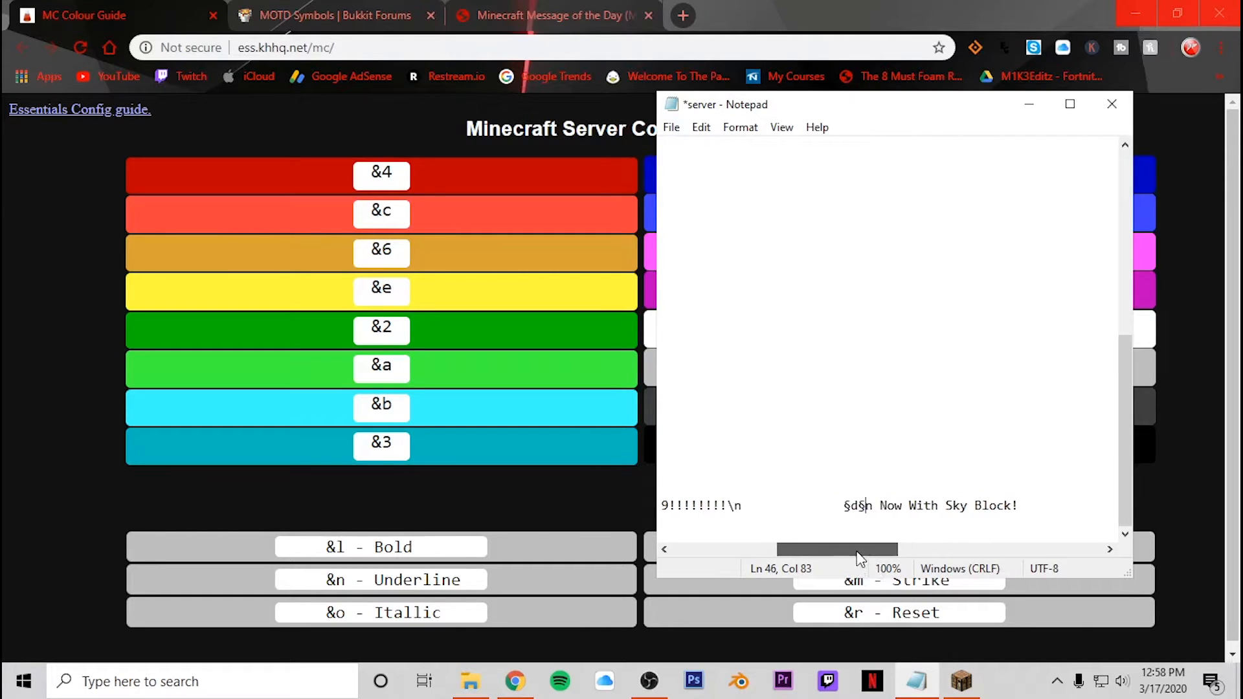
pyautogui.moveTo(841, 549); pyautogui.dragTo(705, 556)
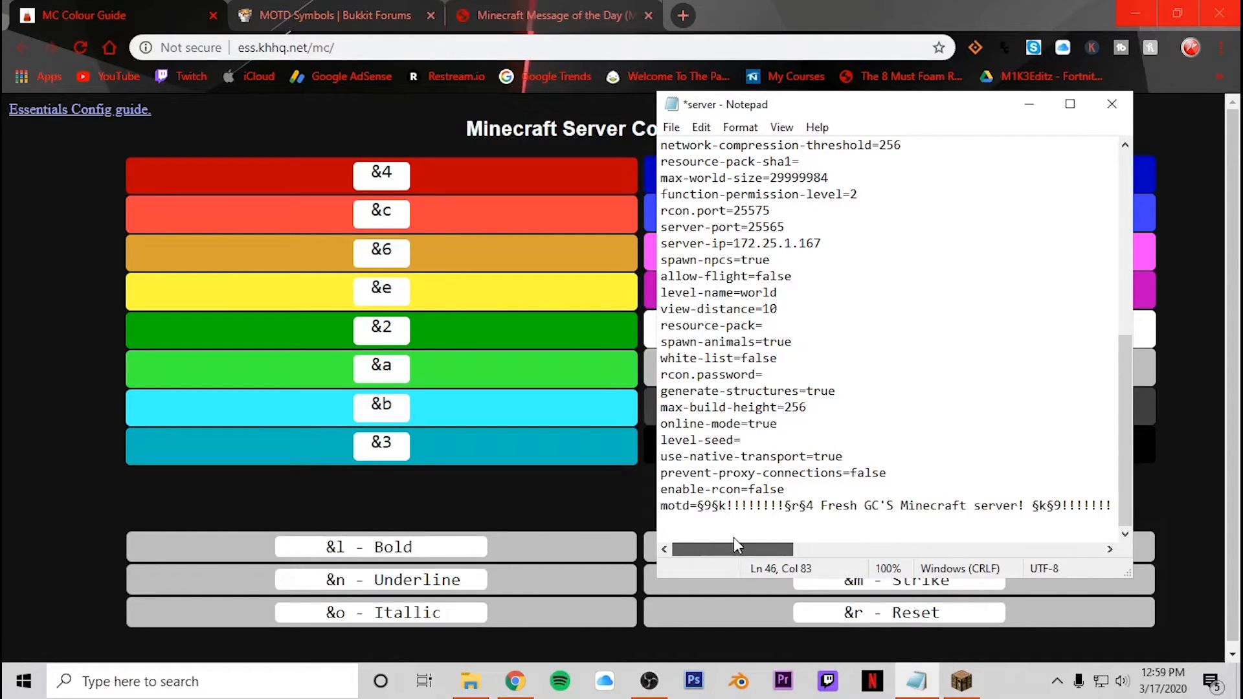
pyautogui.moveTo(745, 549); pyautogui.dragTo(755, 576)
# - Save and close the server properties file, and start the server with the start batch file in the BP MC server folder
pyautogui.click(1112, 103)
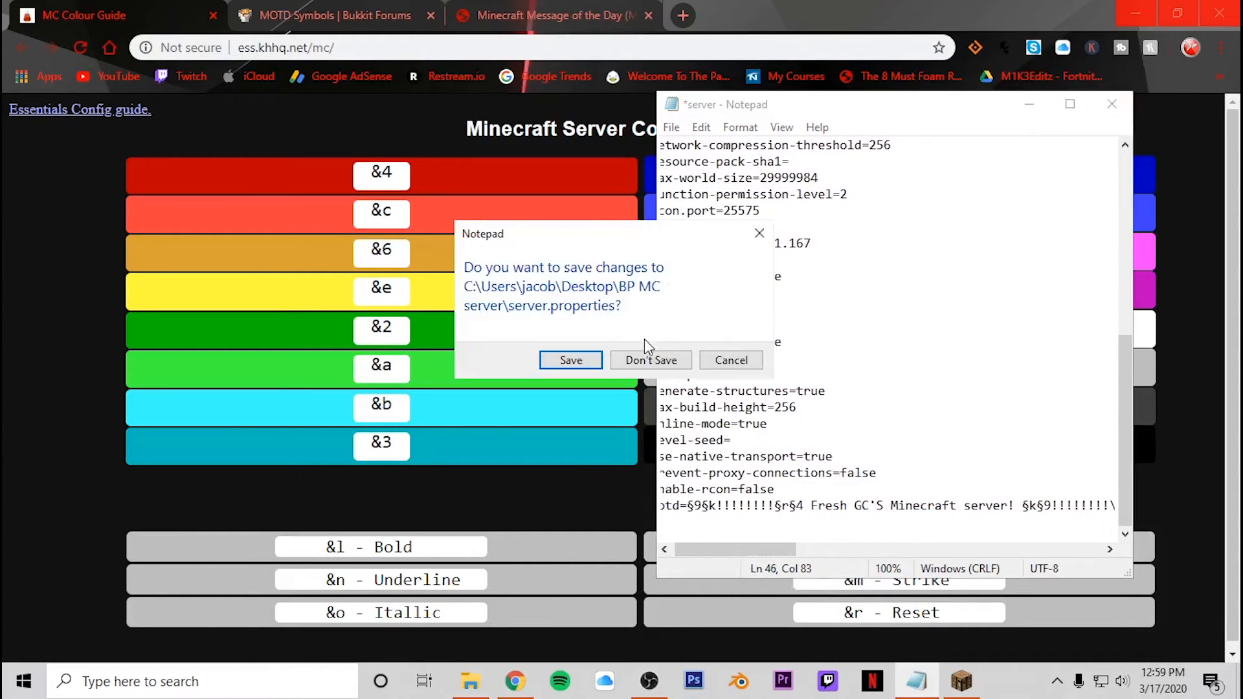
pyautogui.click(572, 361)
pyautogui.click(1136, 14)
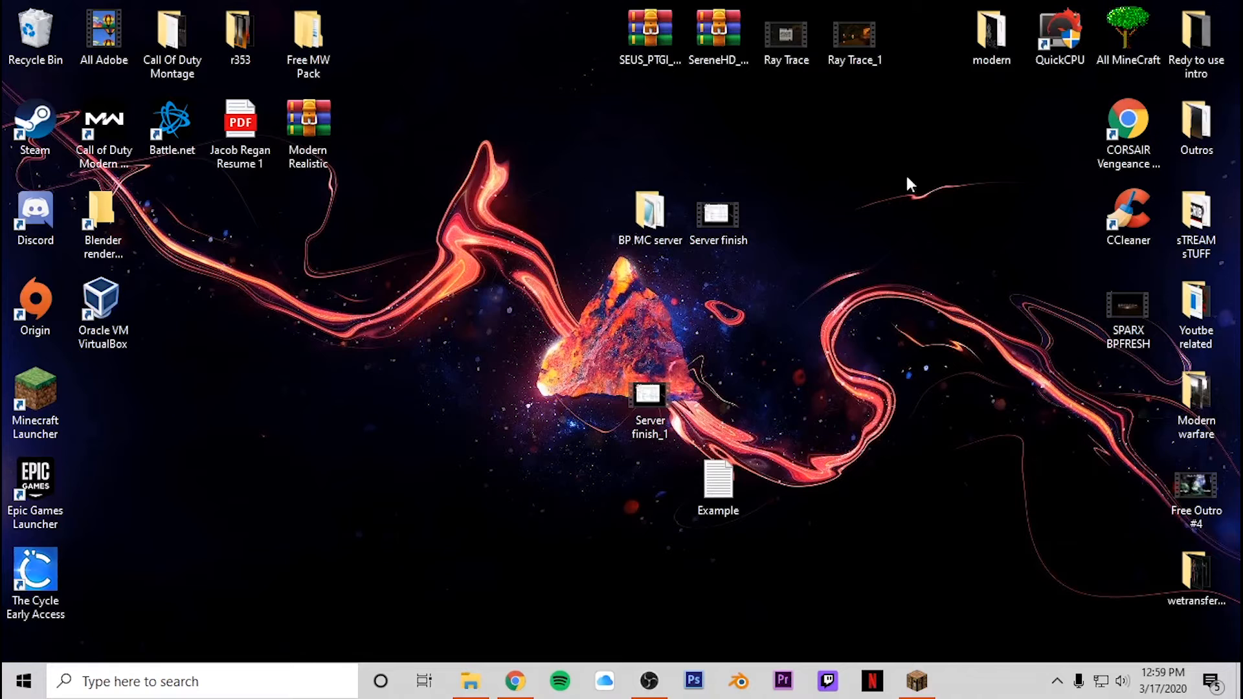
pyautogui.doubleClick(649, 213)
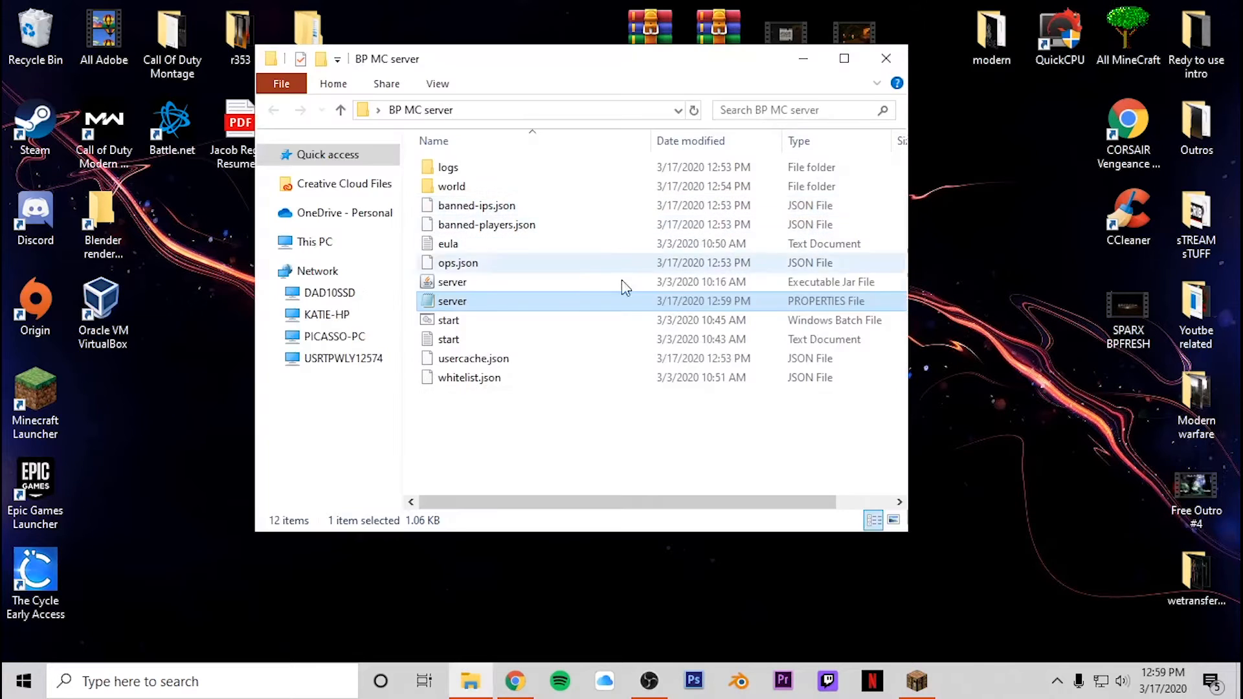
pyautogui.doubleClick(521, 325)
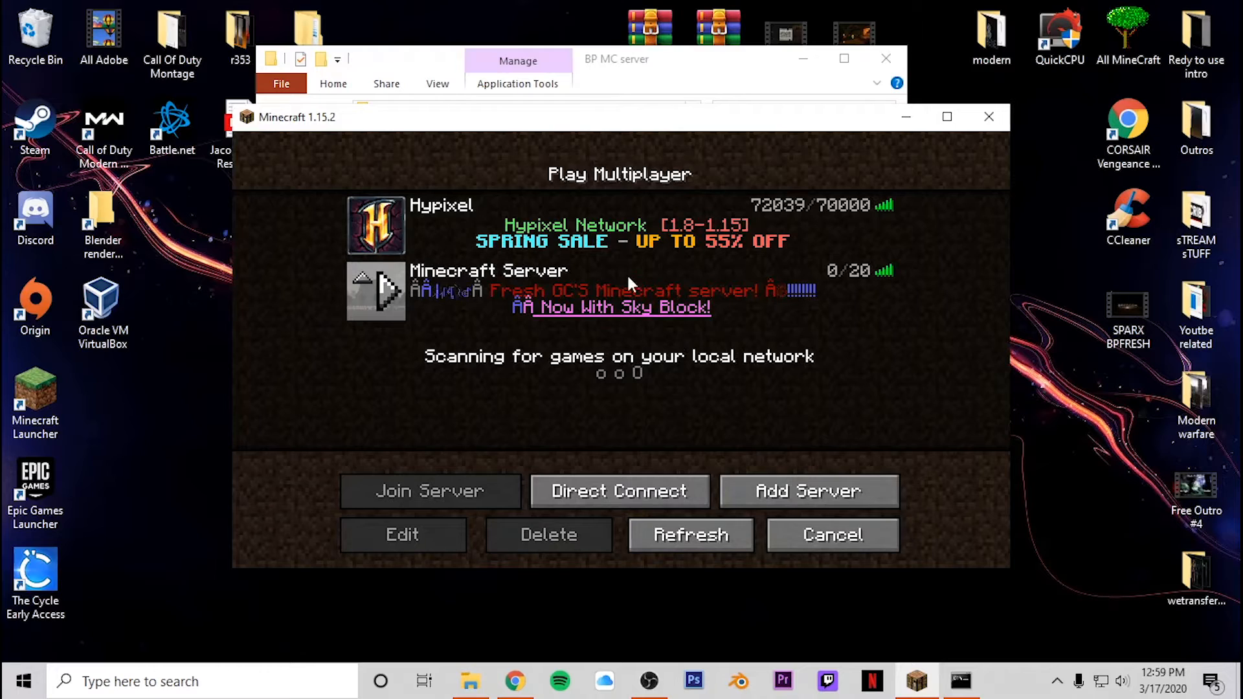
# - Select the Minecraft Server entry in the Minecraft multiplayer list and examine the colours and formatting of its MOTD
pyautogui.moveTo(608, 283)
pyautogui.click(658, 278)
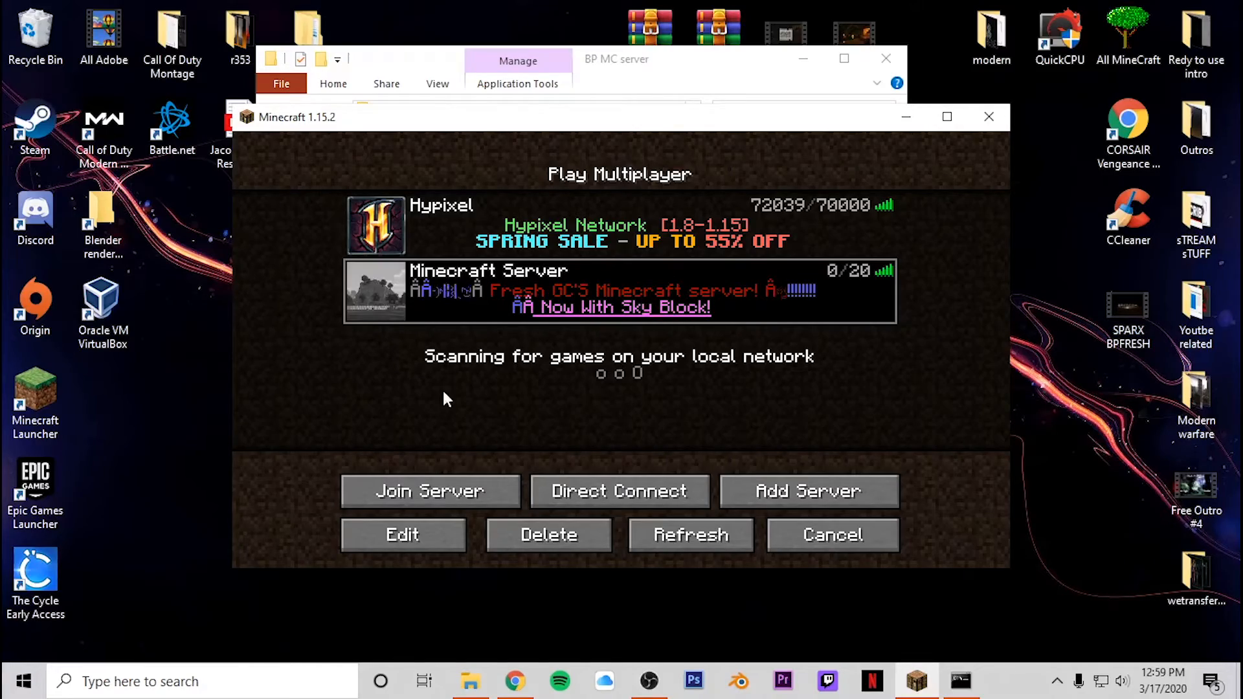
pyautogui.click(403, 298)
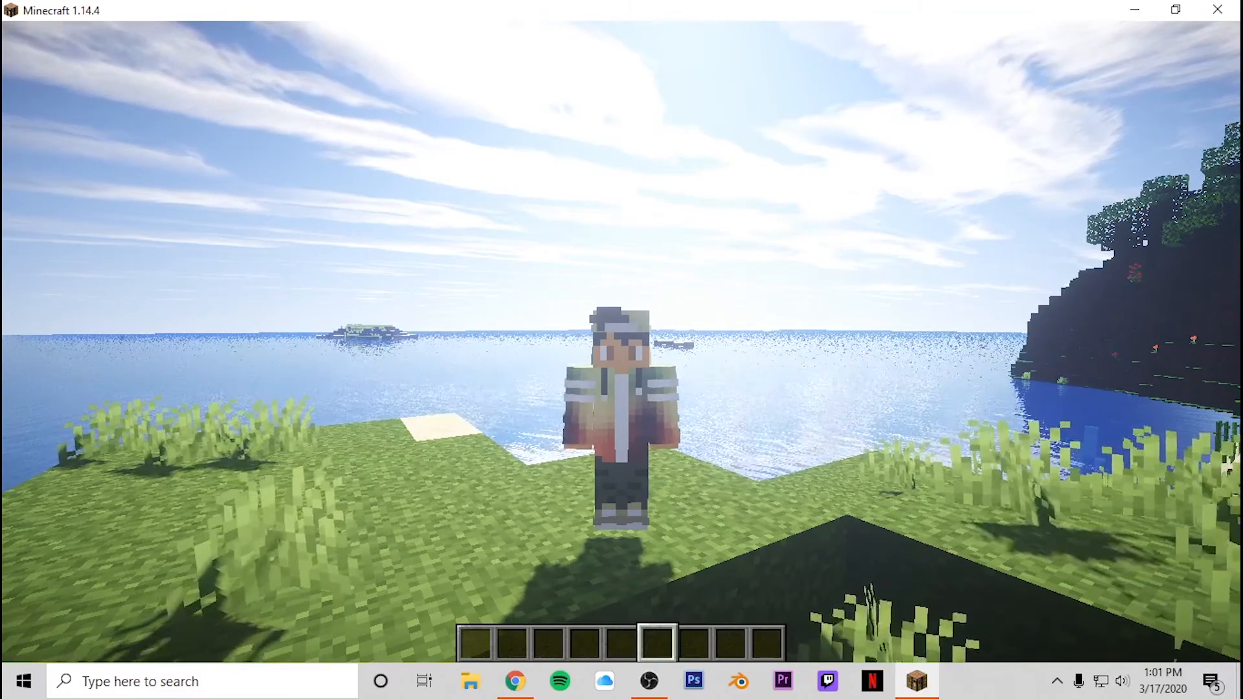
pyautogui.press('c')
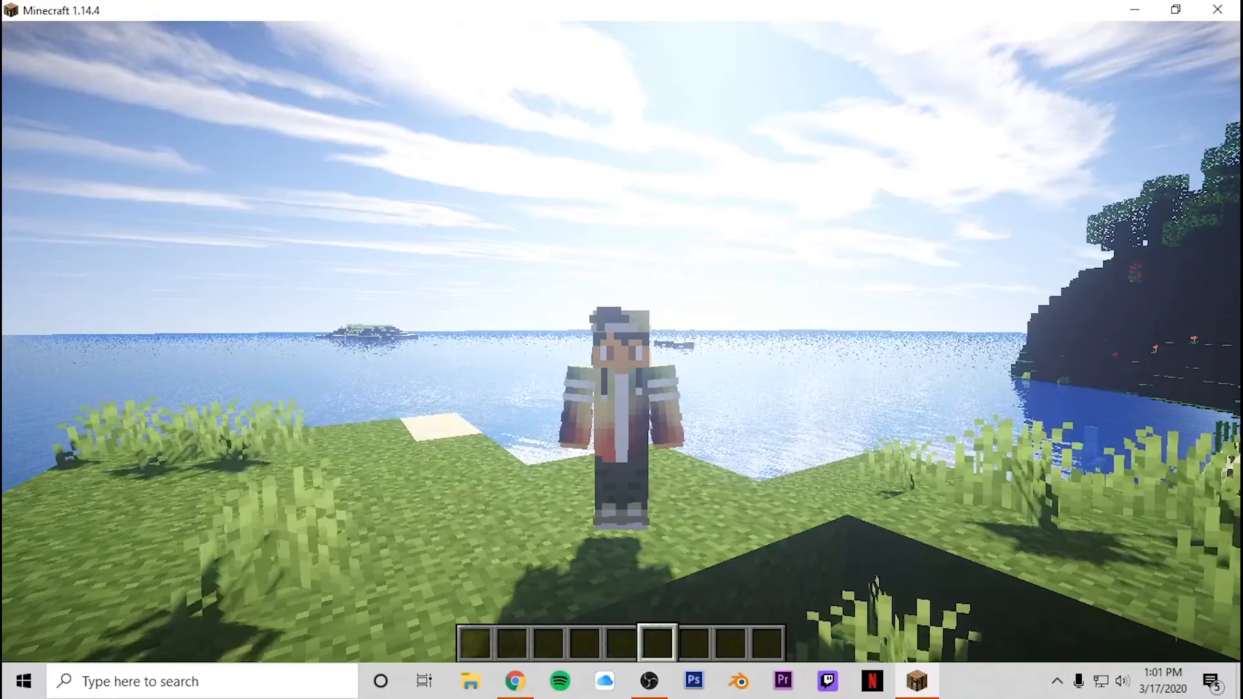
pyautogui.press('Escape')
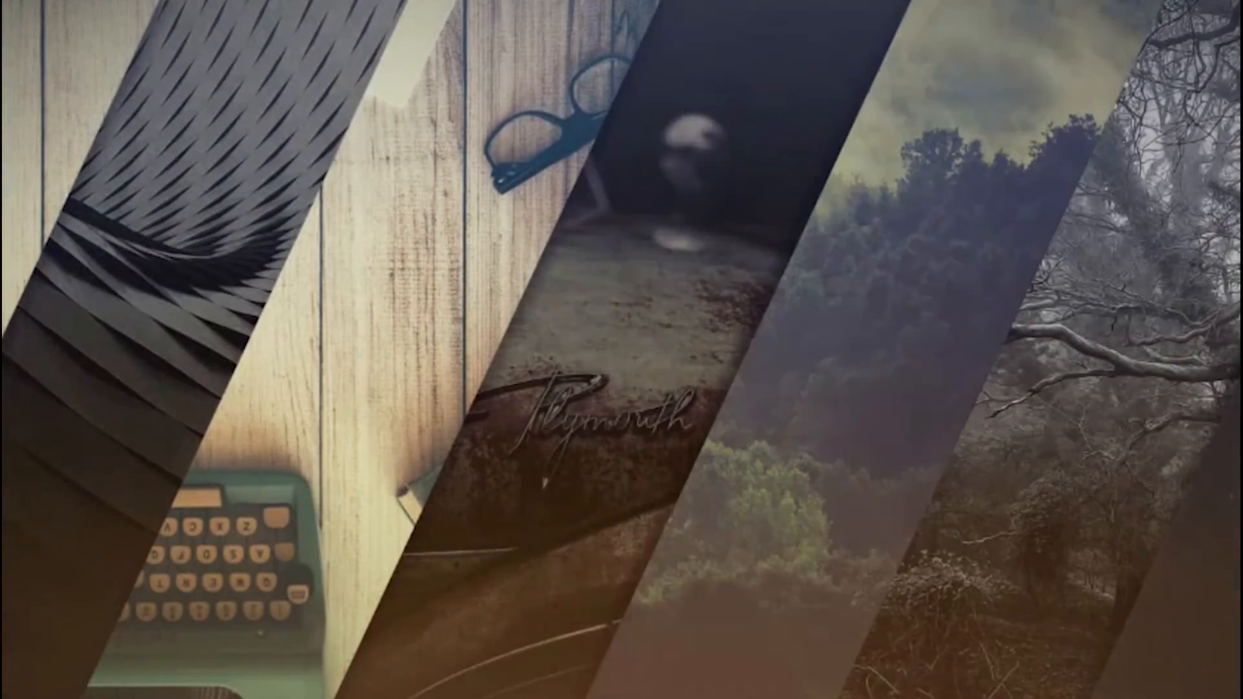